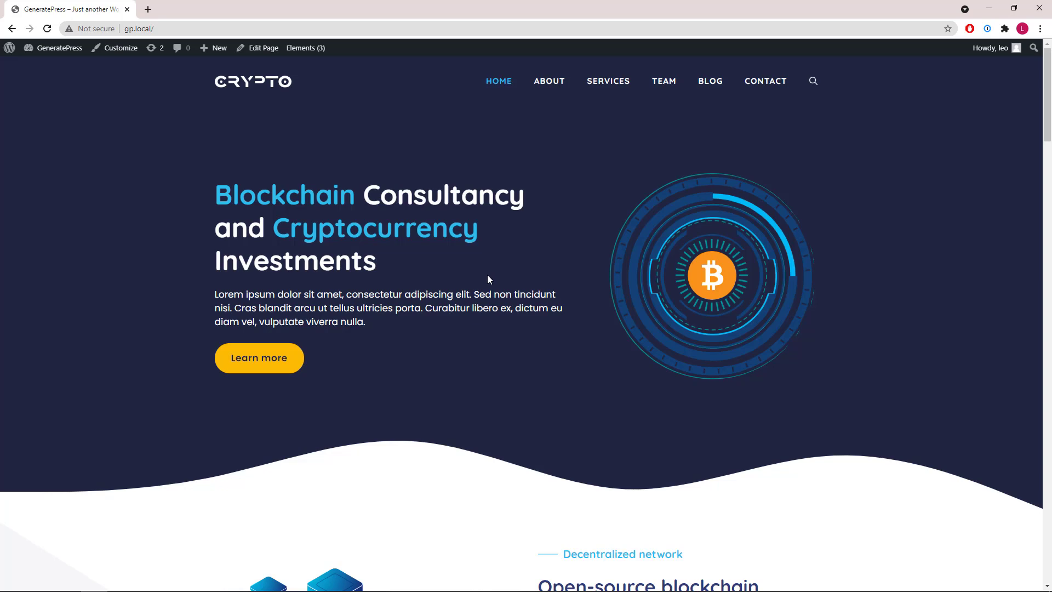
# Scroll through the Crypto homepage sections, then open the site's Customizer
pyautogui.scroll(-7, 489, 279)
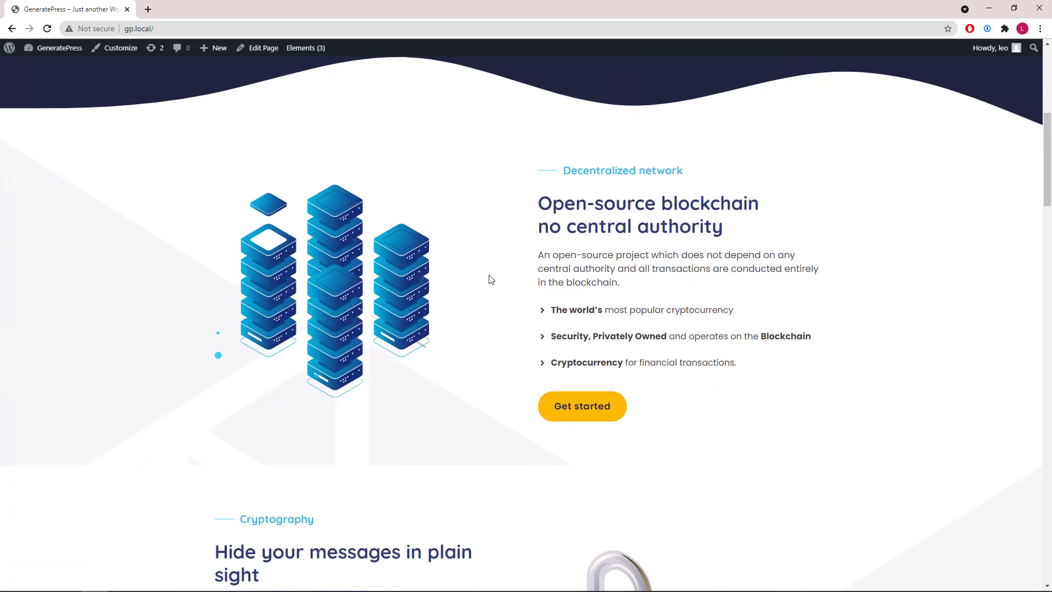
pyautogui.scroll(7, 346, 216)
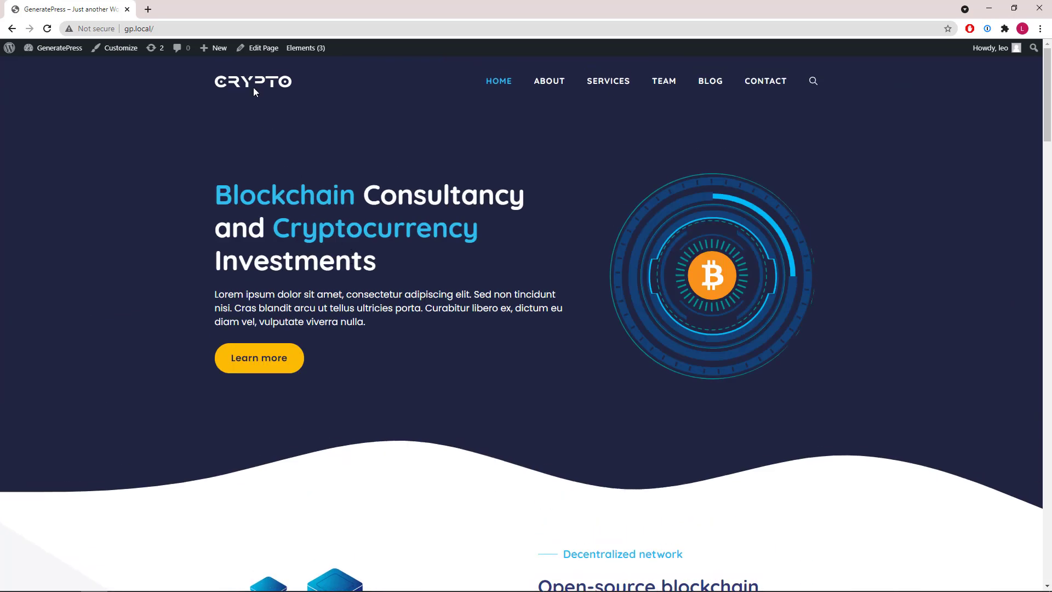
pyautogui.scroll(-8, 233, 100)
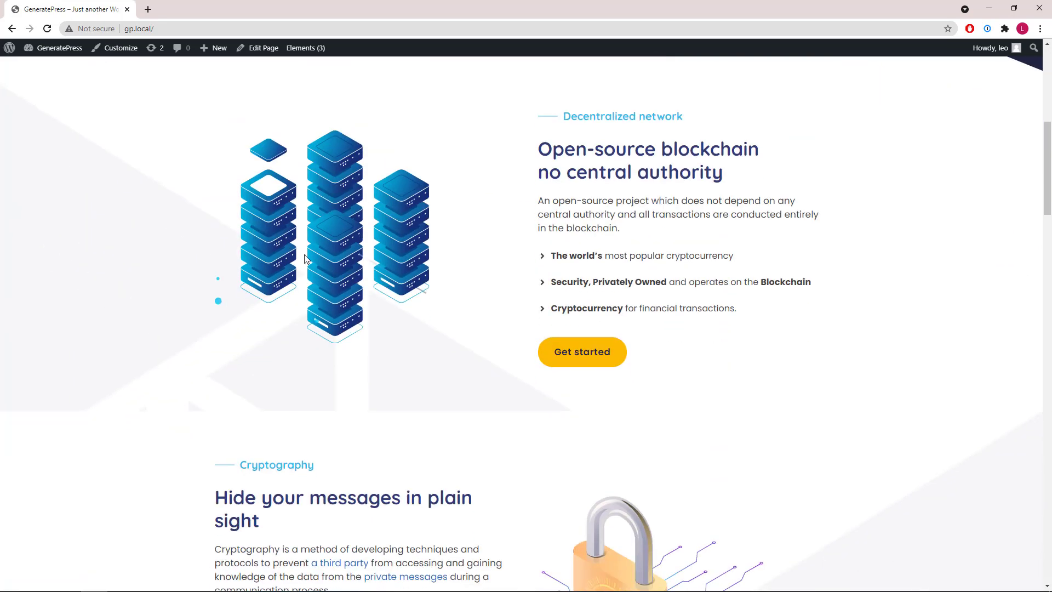
pyautogui.scroll(4, 258, 144)
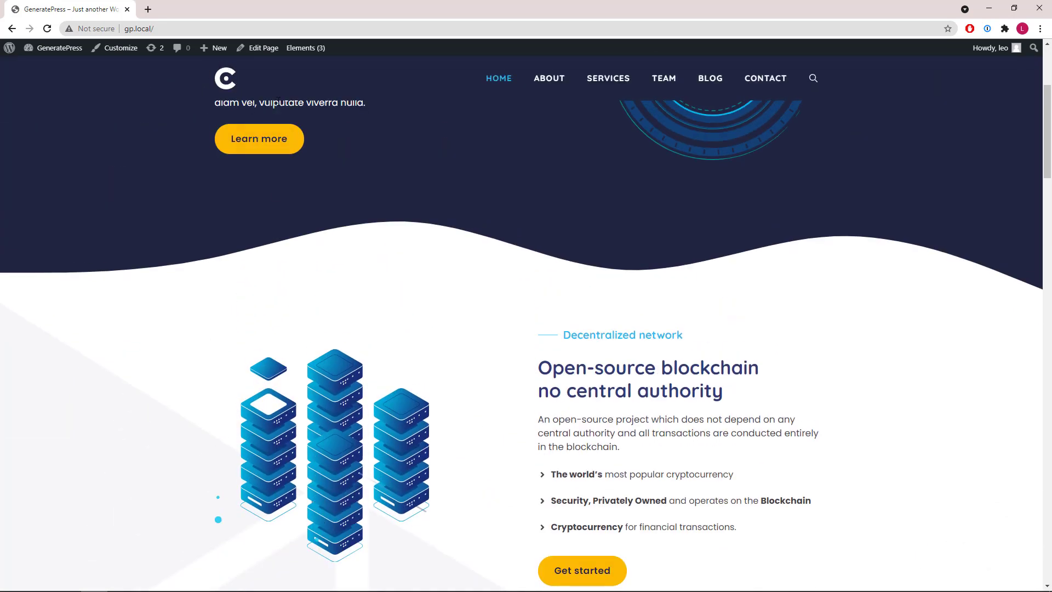
pyautogui.scroll(4, 427, 250)
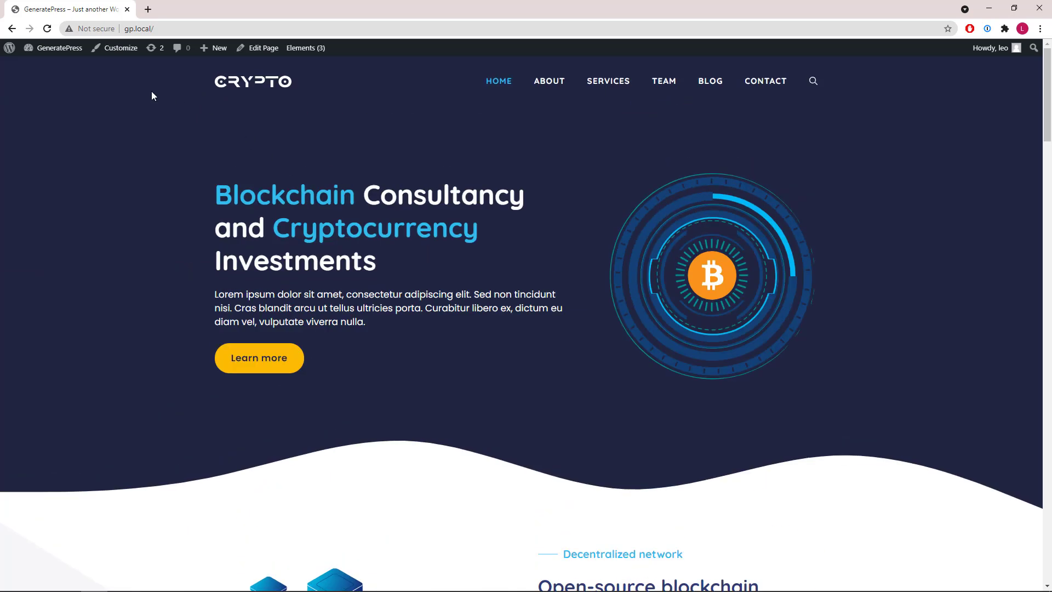
pyautogui.click(97, 51)
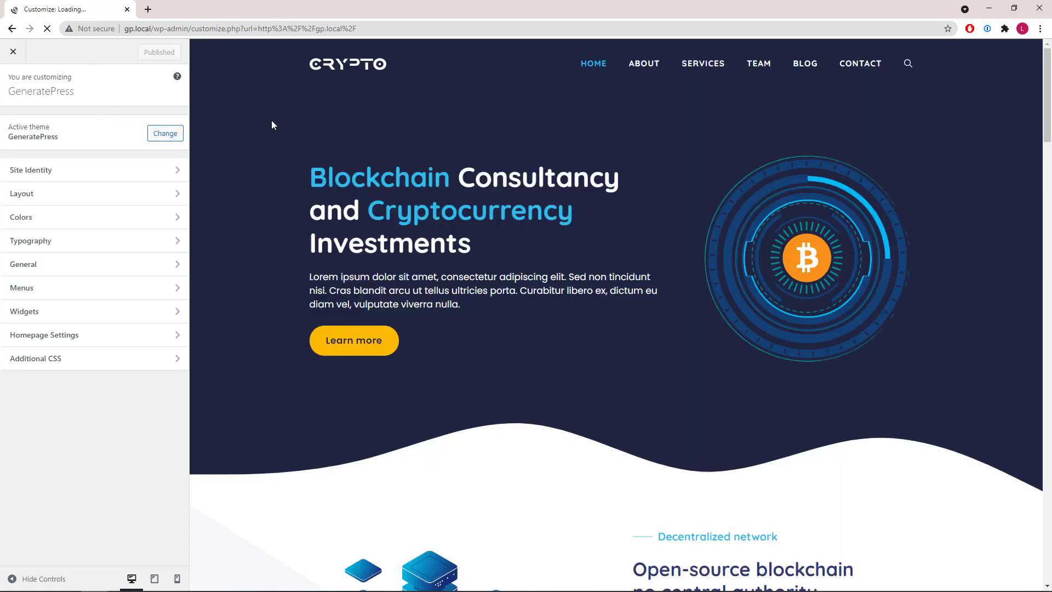
# Review the Site Identity settings for the site title, tagline and logo
pyautogui.click(48, 174)
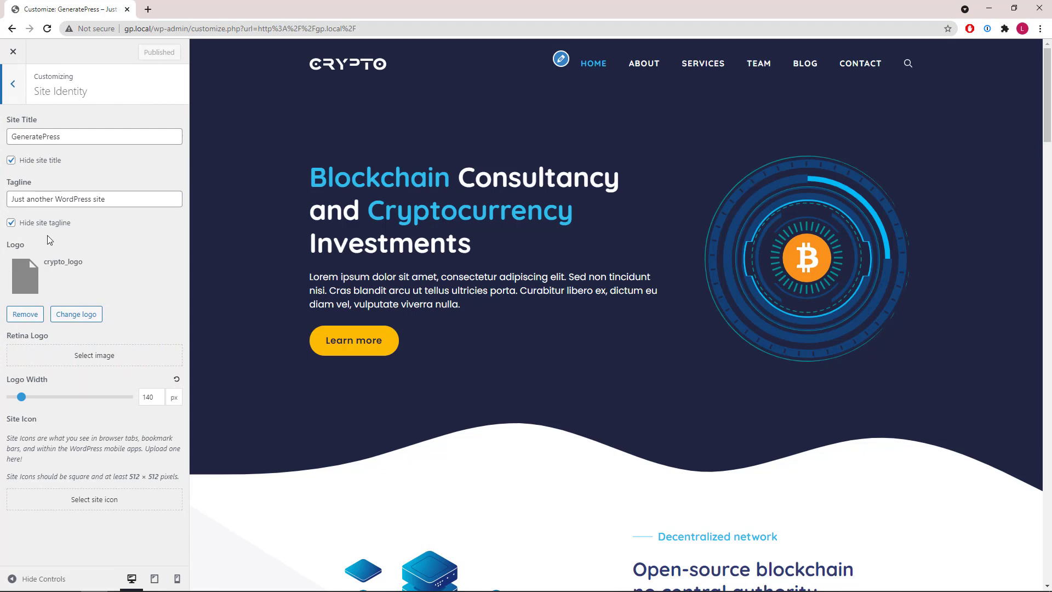
pyautogui.click(12, 84)
pyautogui.scroll(-3, 399, 272)
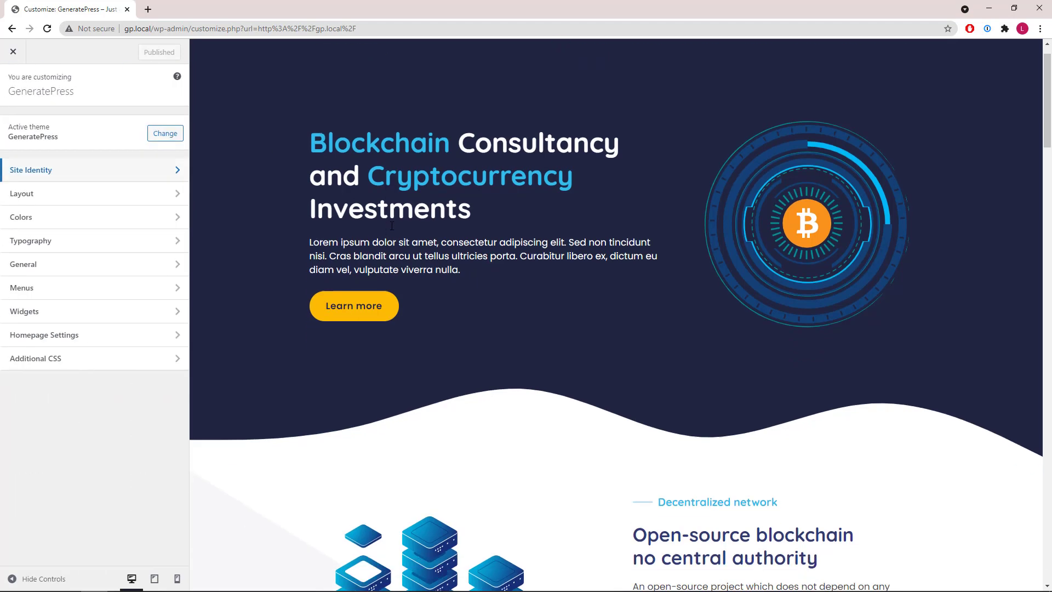
pyautogui.scroll(1, 399, 272)
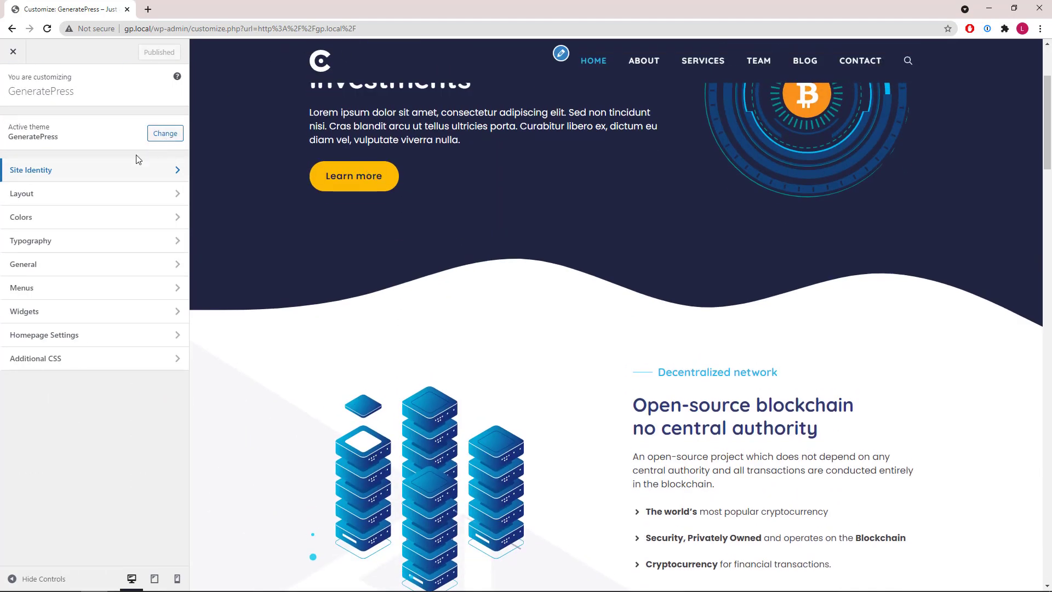
# Check the Layout > Sticky Navigation settings, then close the Customizer
pyautogui.click(51, 200)
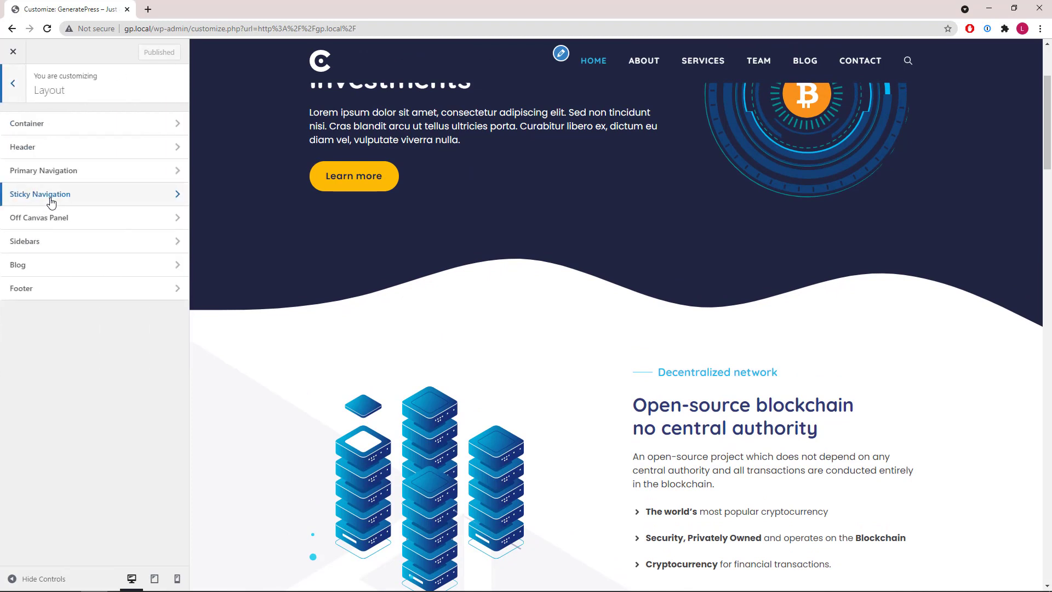
pyautogui.click(53, 200)
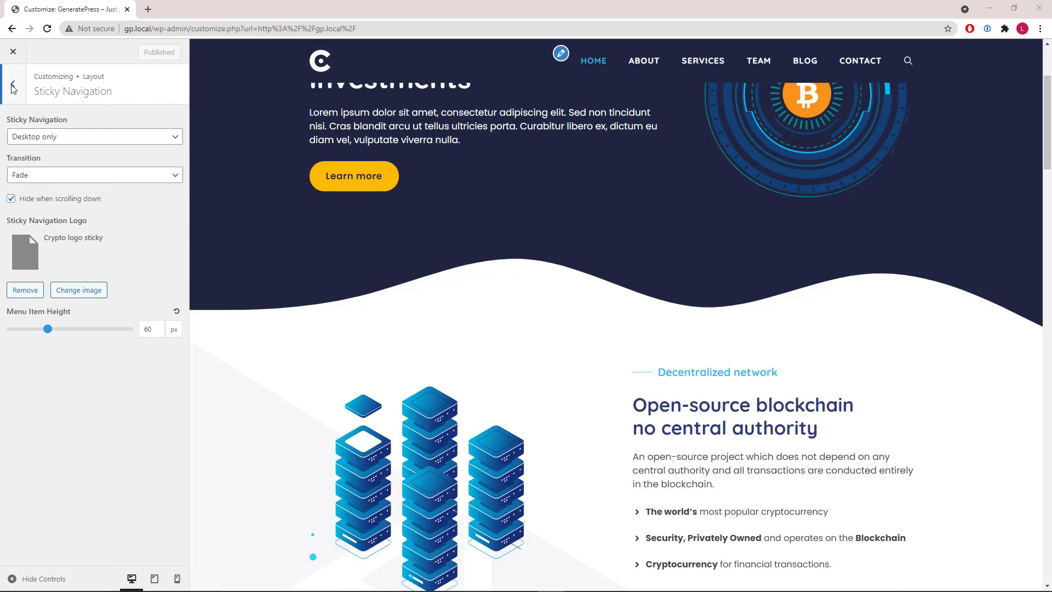
pyautogui.click(14, 52)
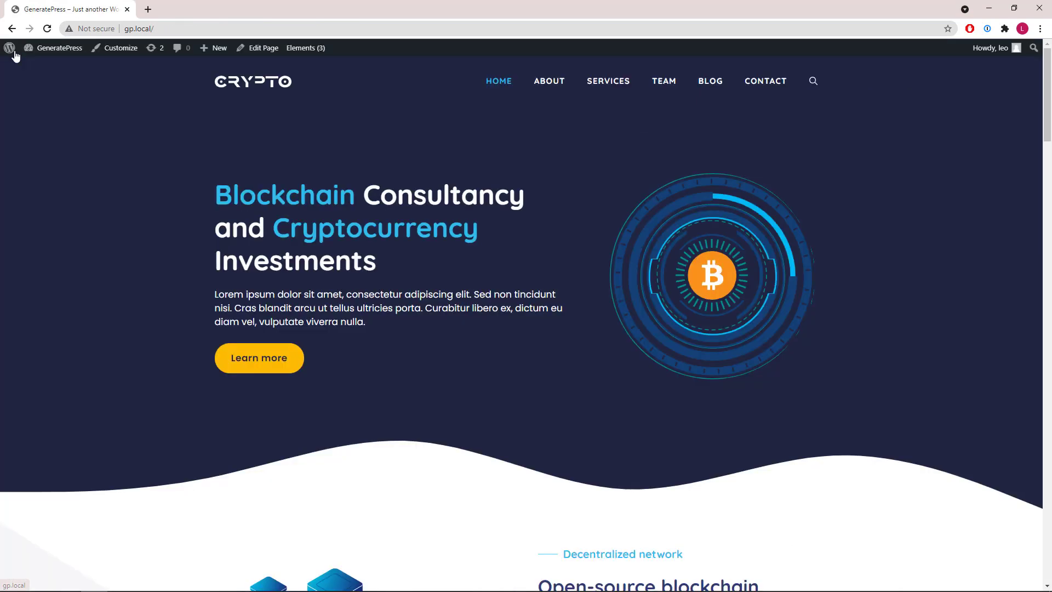
# Edit the Home page in a new tab with List View, selecting the hero container
pyautogui.middleClick(237, 48)
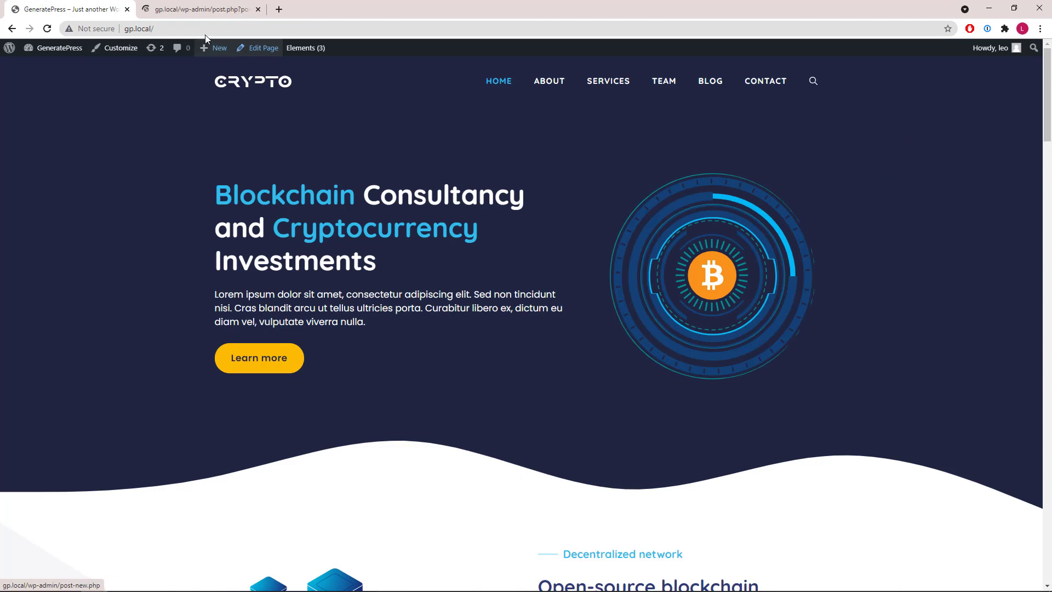
pyautogui.click(149, 13)
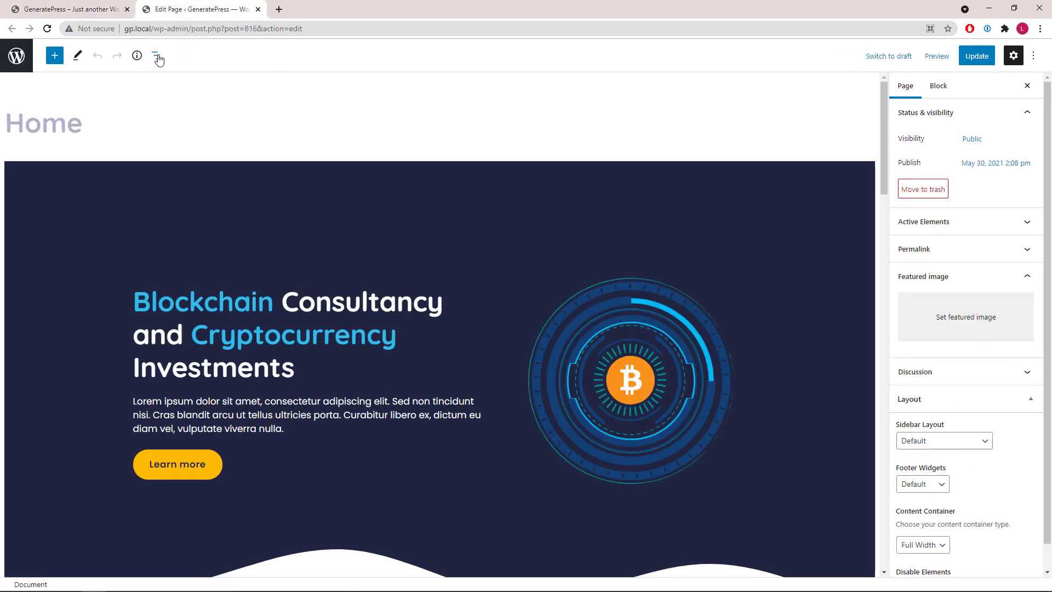
pyautogui.click(157, 57)
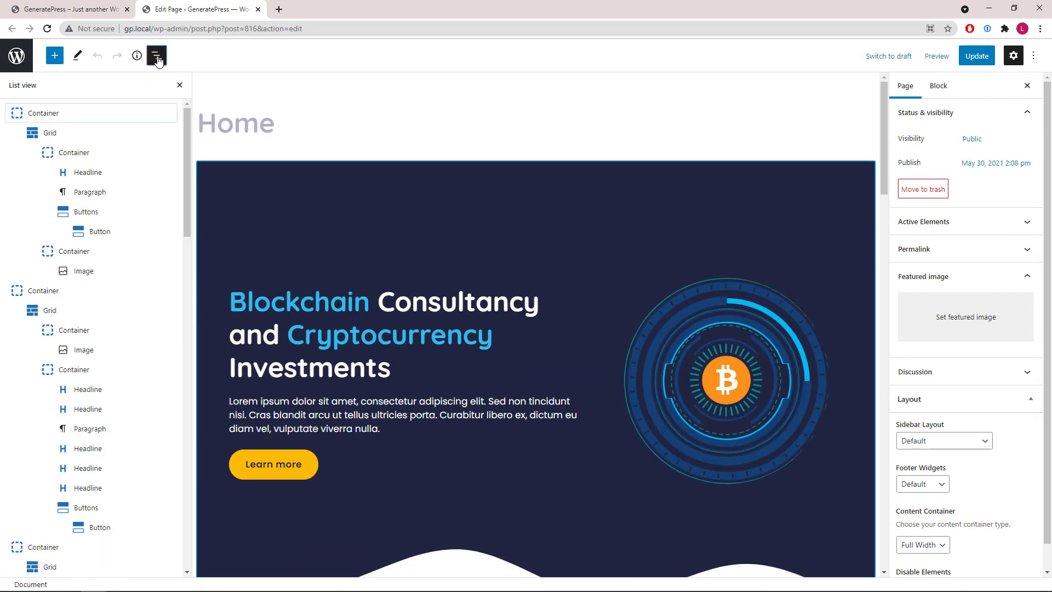
pyautogui.click(100, 119)
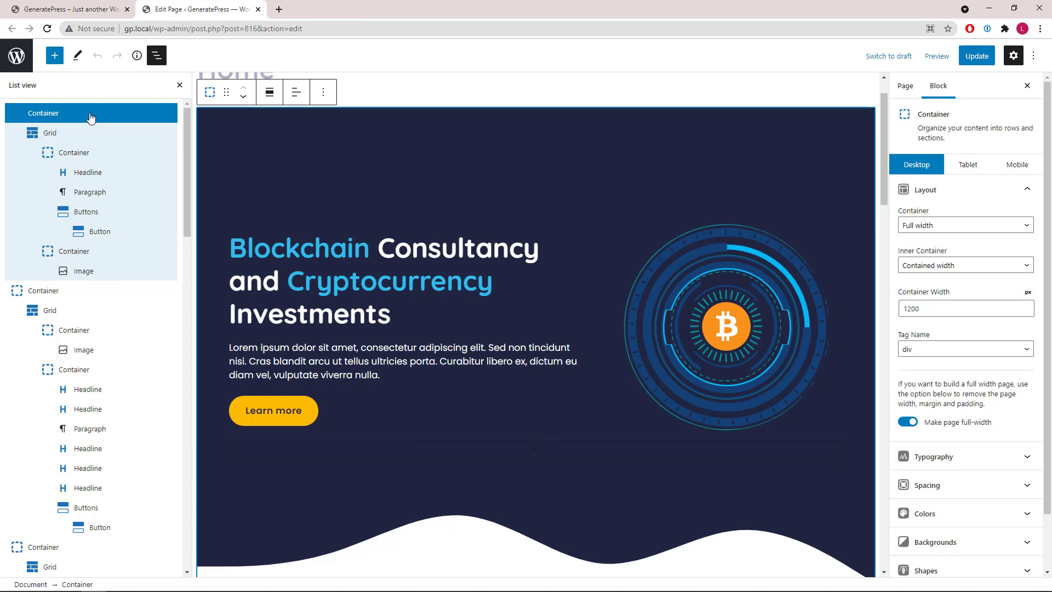
pyautogui.click(1012, 196)
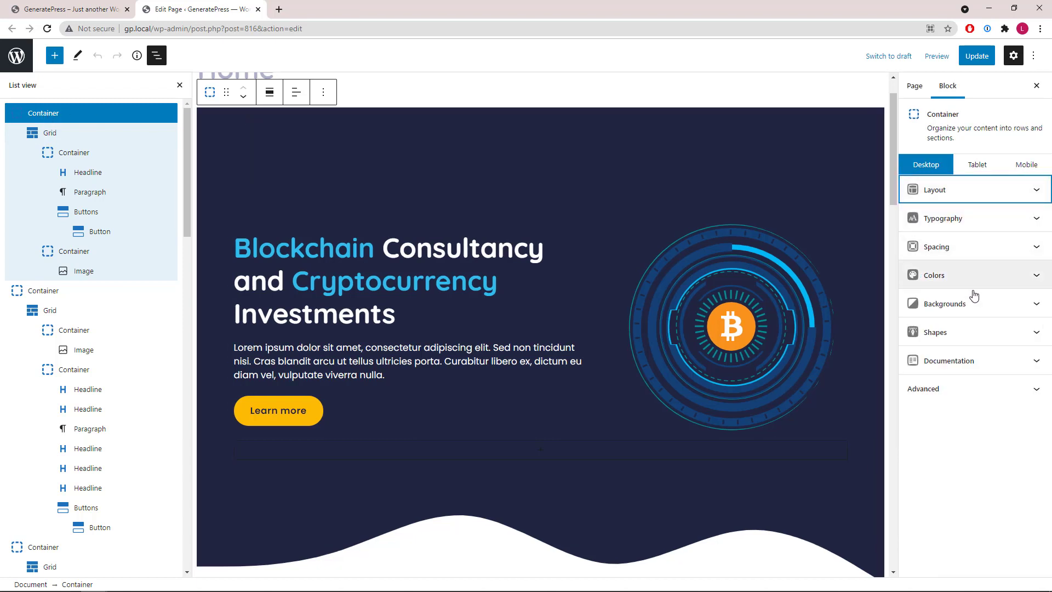
# Check the hero container's wave Shapes settings, then select the Decentralized network section container
pyautogui.click(978, 334)
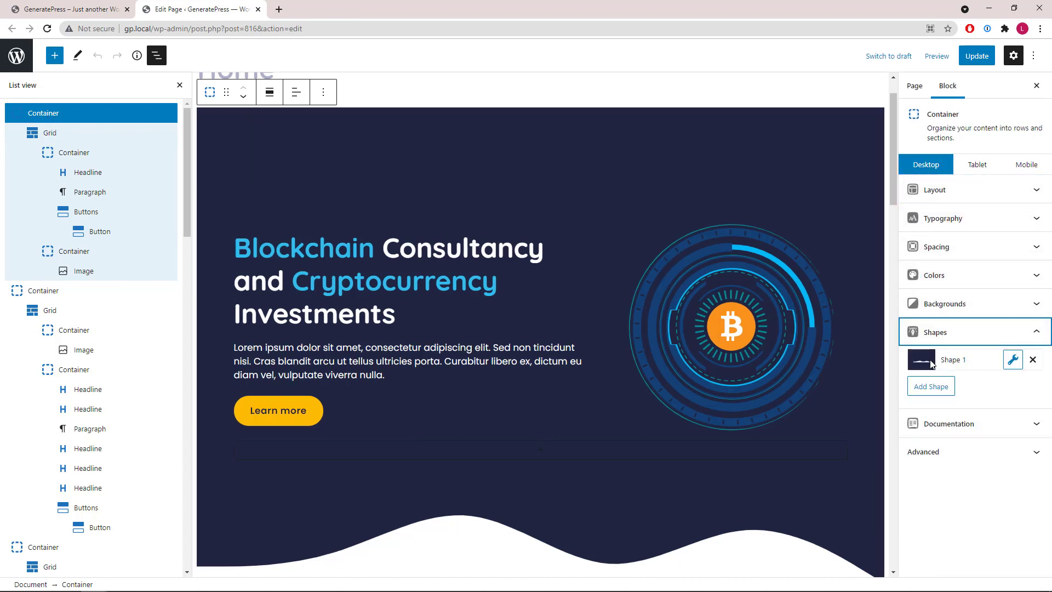
pyautogui.click(1036, 334)
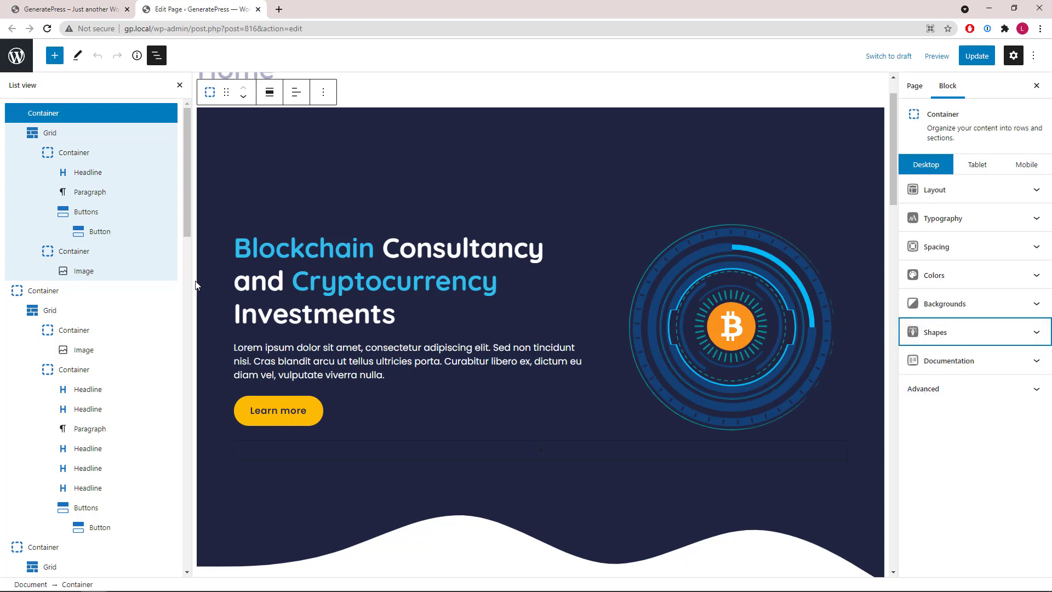
pyautogui.click(81, 291)
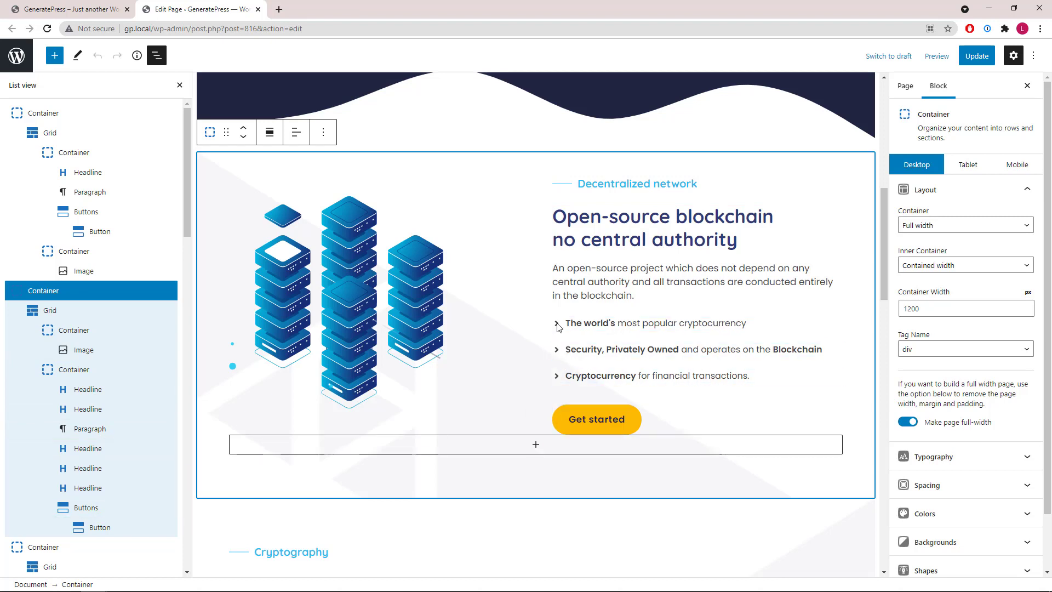
# Inspect the icon settings of the bullet headline and the Decentralized network label headline
pyautogui.click(130, 450)
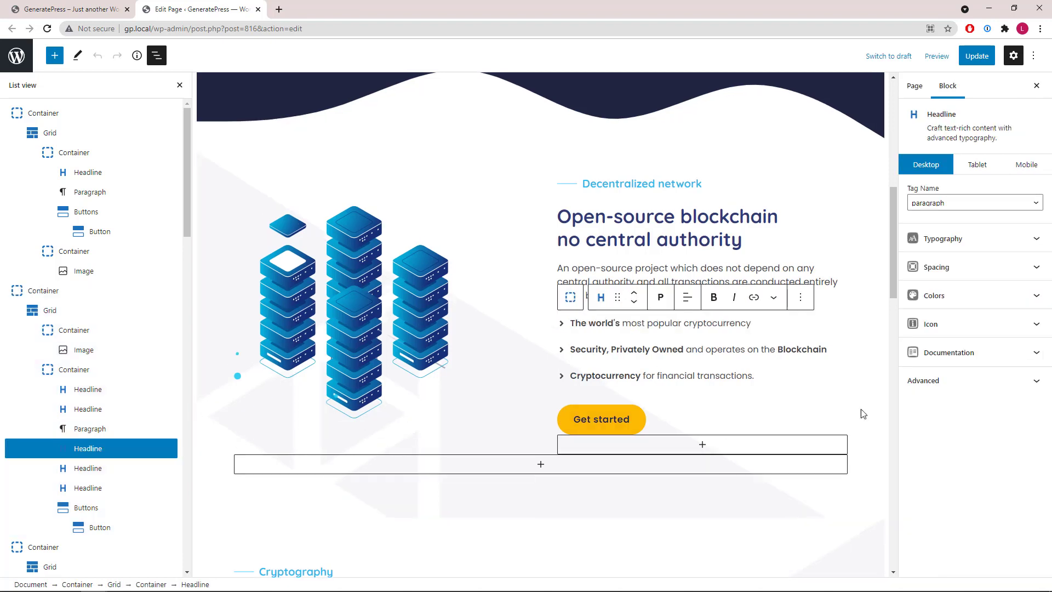
pyautogui.click(1035, 326)
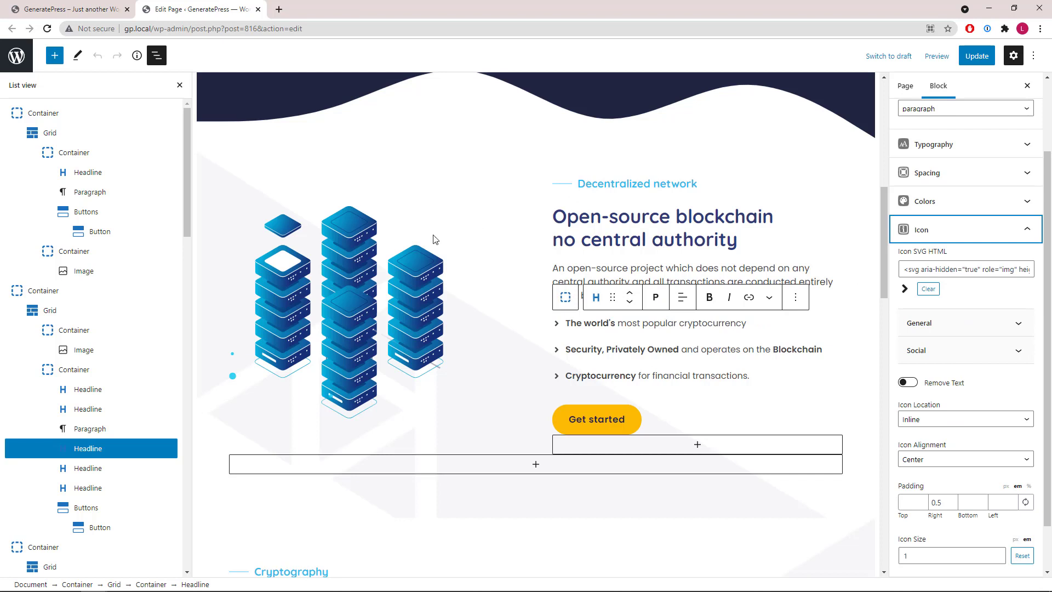
pyautogui.click(185, 390)
pyautogui.click(985, 335)
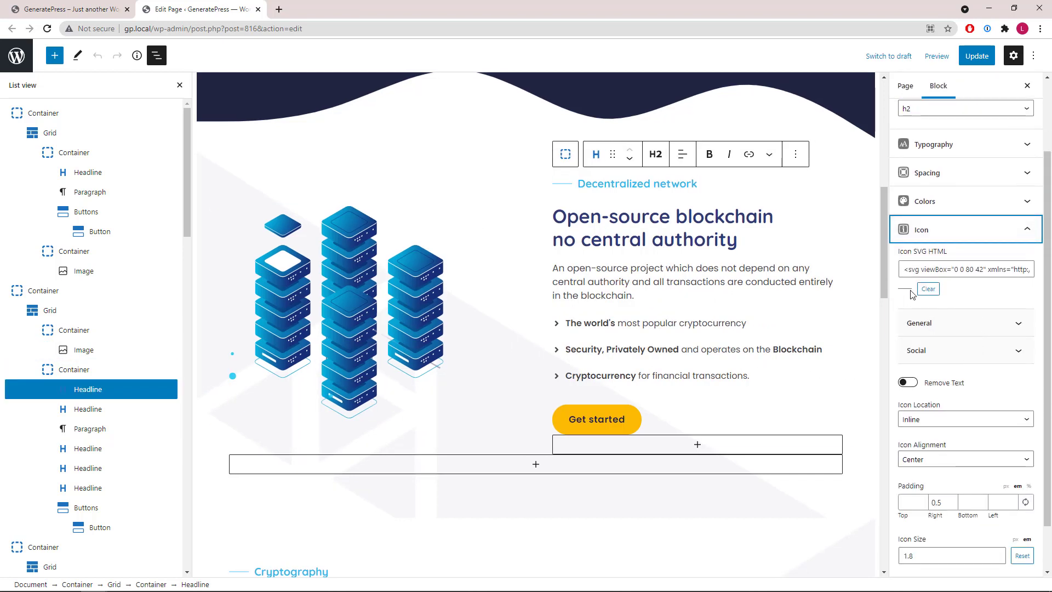
# Review the section container's background image, then select the Cryptography section container
pyautogui.click(73, 295)
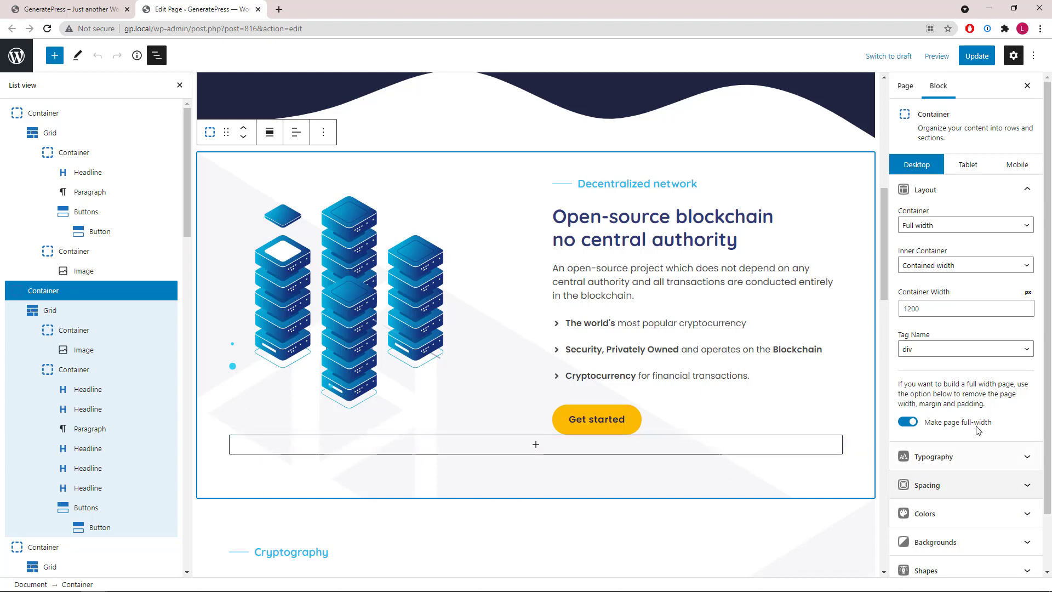
pyautogui.click(1021, 196)
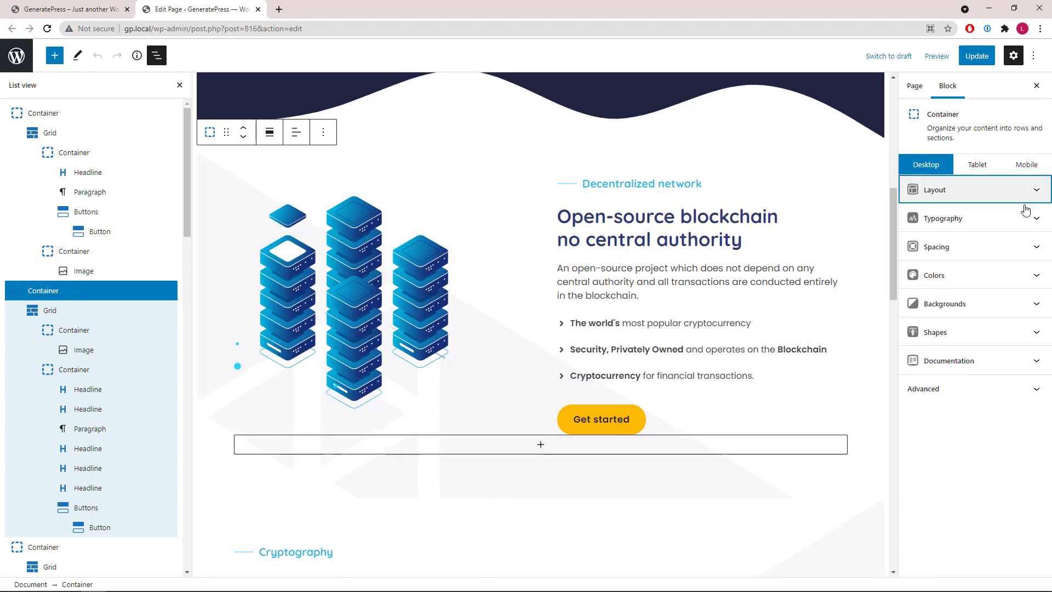
pyautogui.click(1040, 304)
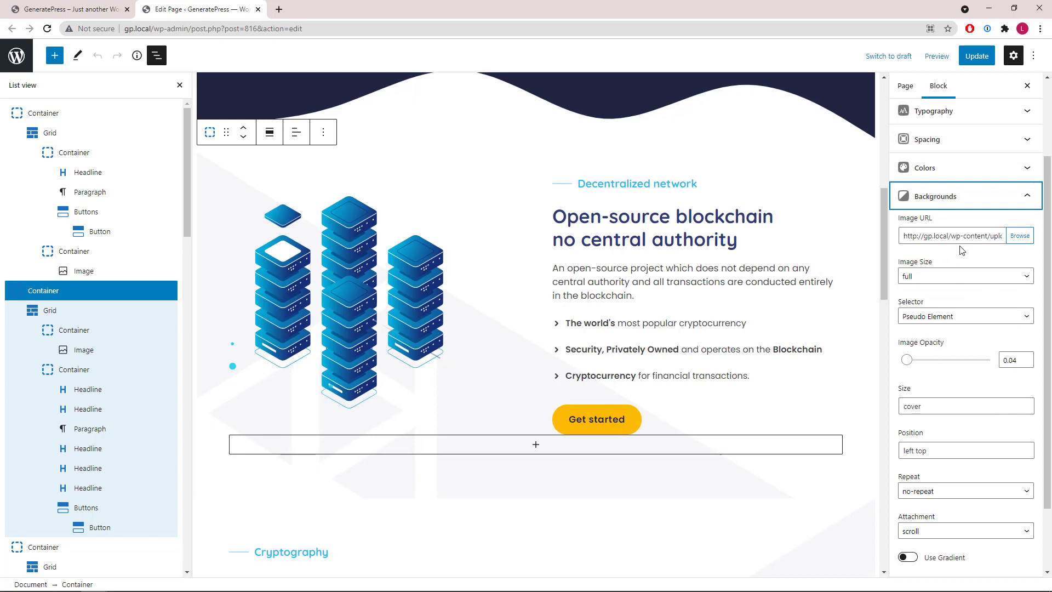
pyautogui.click(1027, 196)
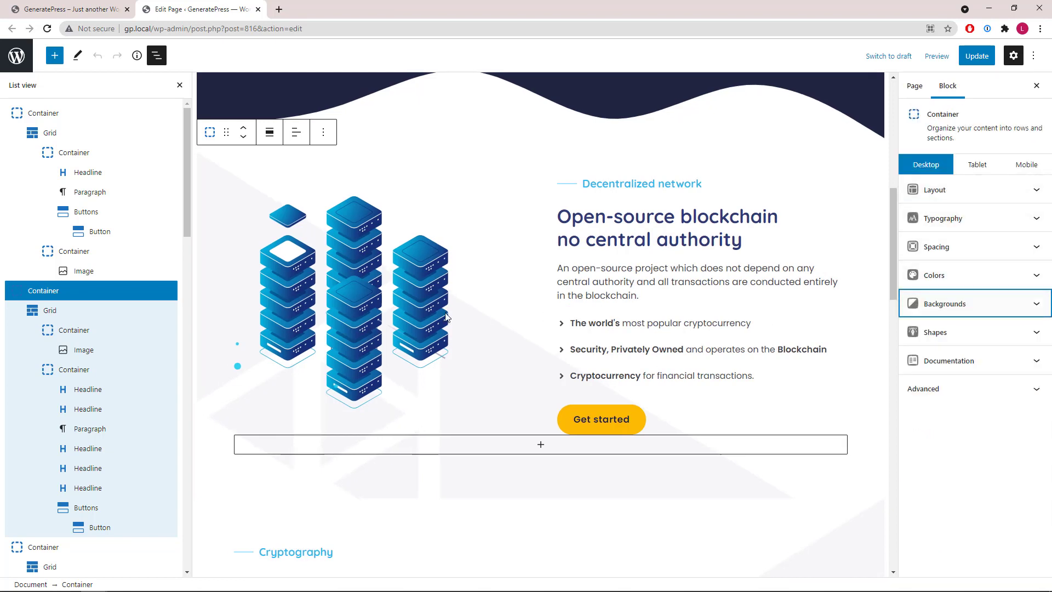
pyautogui.scroll(-4, 93, 337)
pyautogui.click(83, 334)
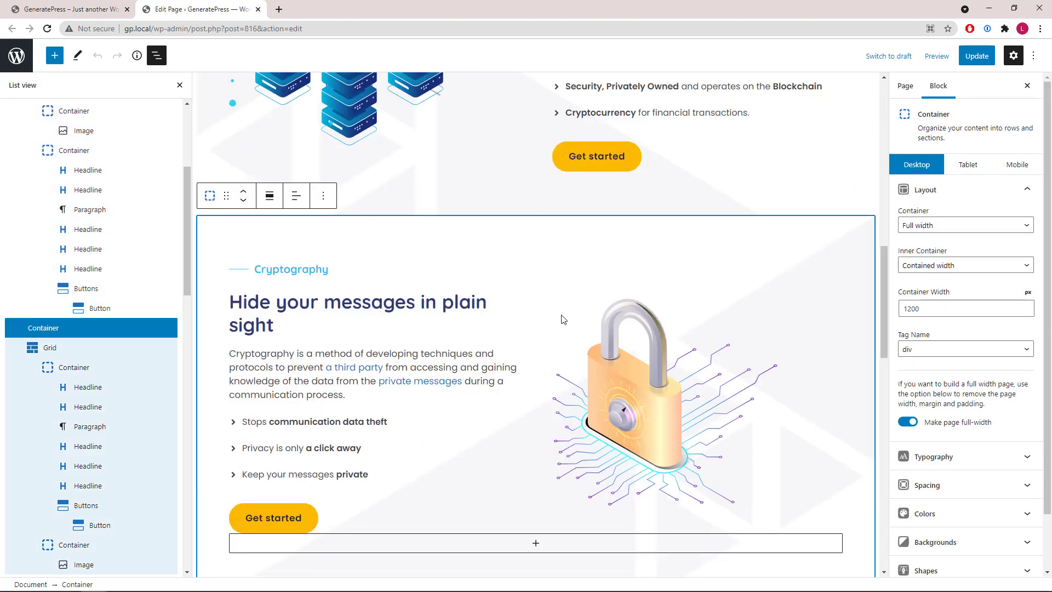
# Select the features container holding Secure, Easy transactions, Wallet system and 24/7 Support
pyautogui.scroll(4, 564, 320)
pyautogui.scroll(-4, 572, 221)
pyautogui.scroll(-4, 131, 307)
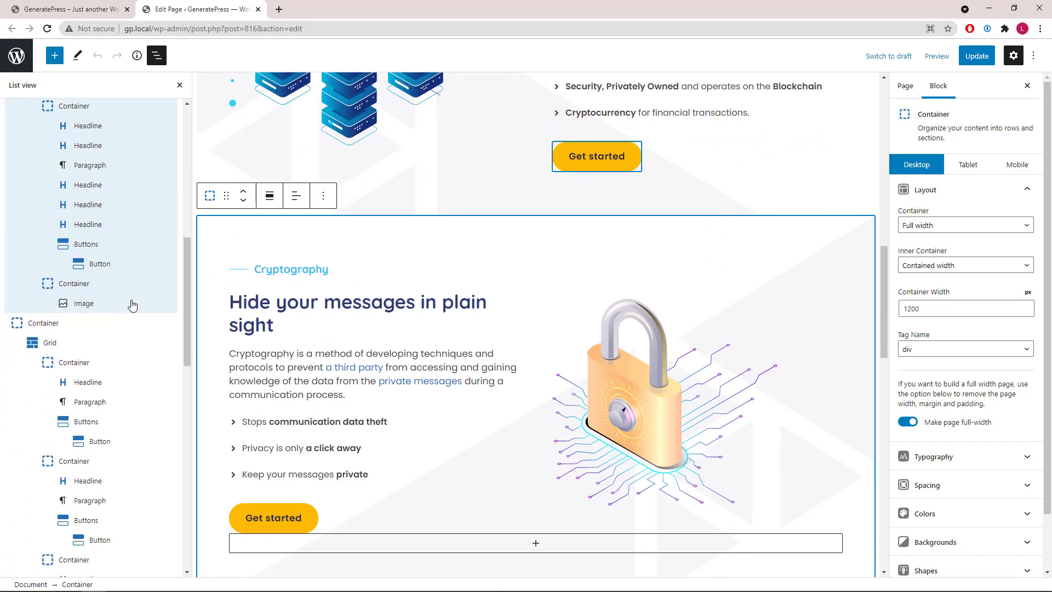
pyautogui.click(44, 310)
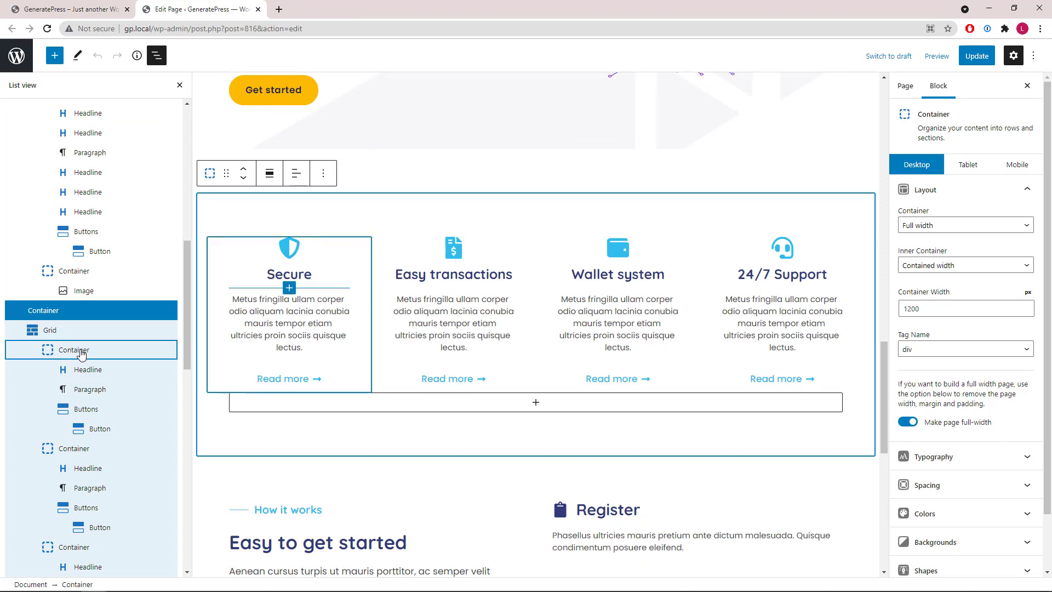
pyautogui.scroll(-2, 86, 449)
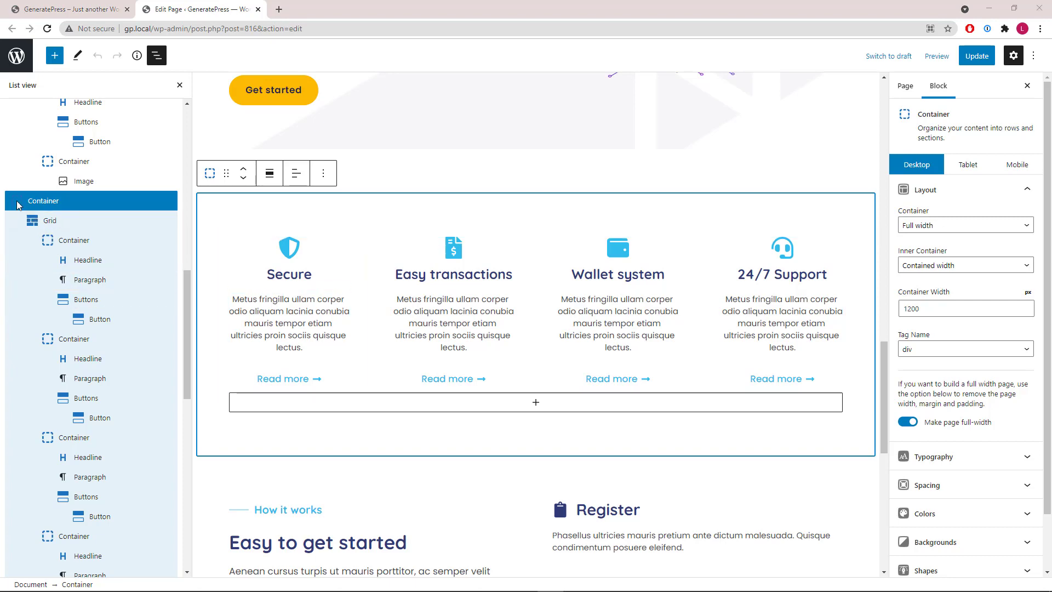
# Select the How it works section container in List View
pyautogui.scroll(-5, 18, 219)
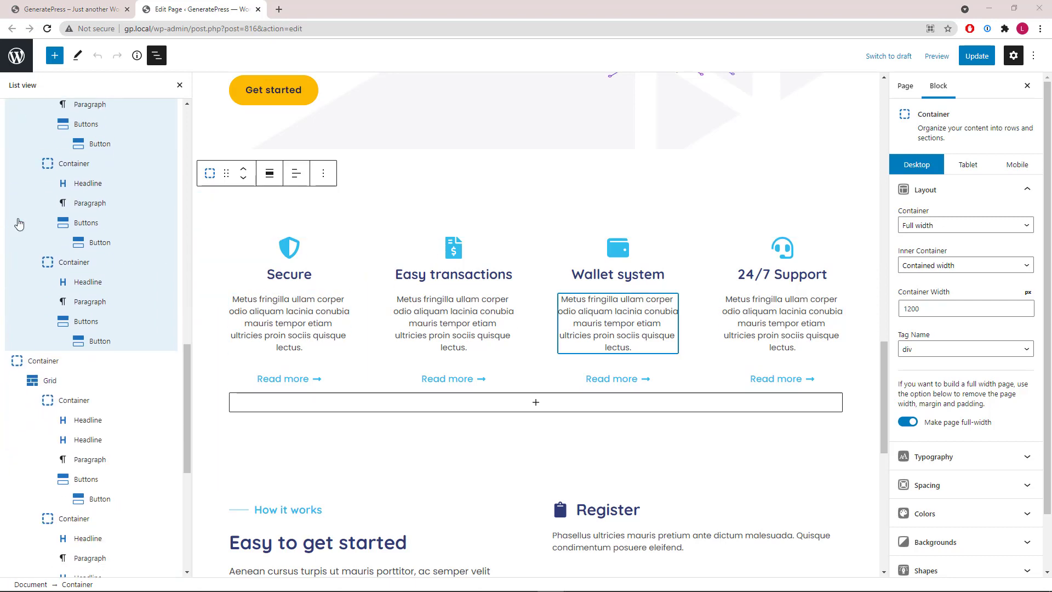
pyautogui.click(20, 363)
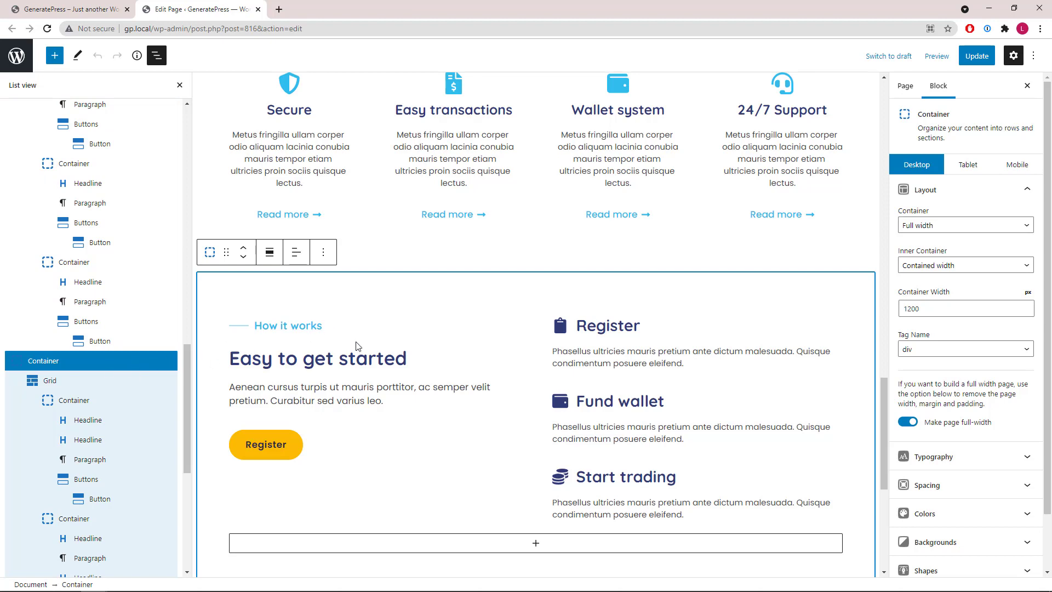
pyautogui.scroll(-2, 88, 329)
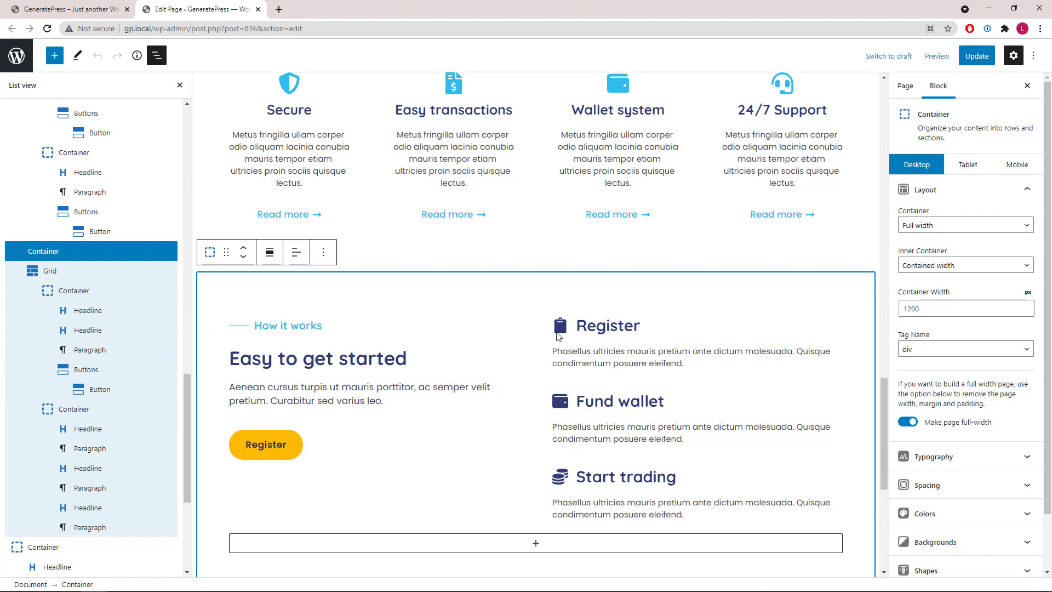
# Inspect the Register headline's icon settings, then select the Why Choose Us container
pyautogui.click(101, 430)
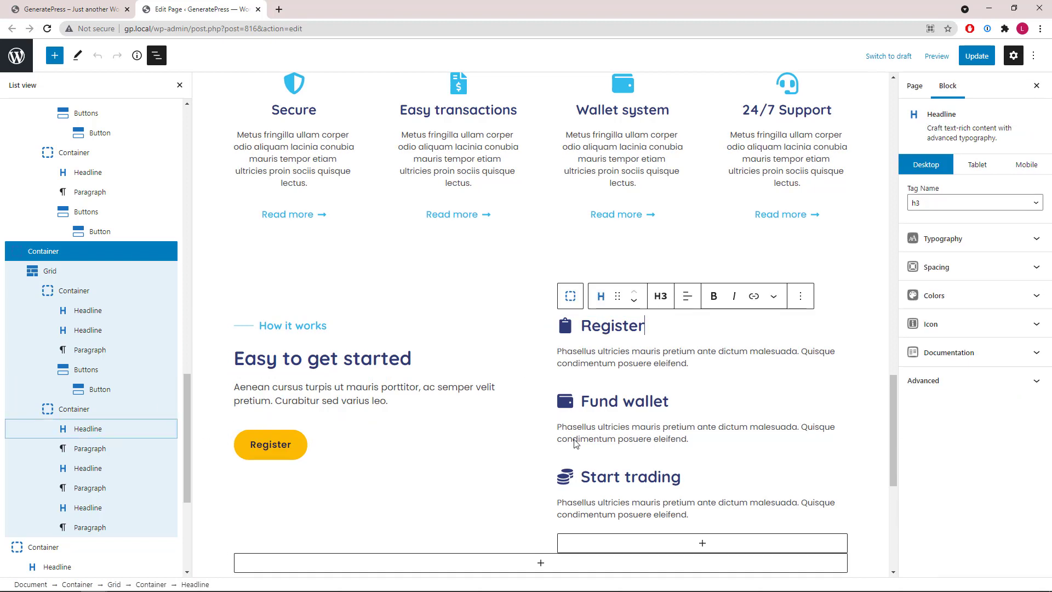
pyautogui.click(937, 324)
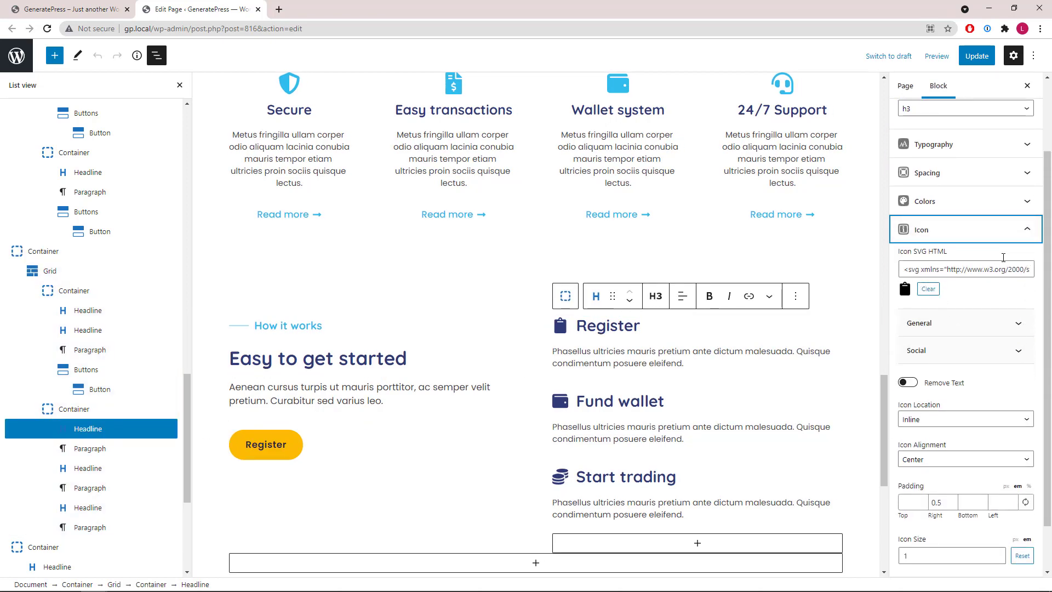
pyautogui.click(1026, 231)
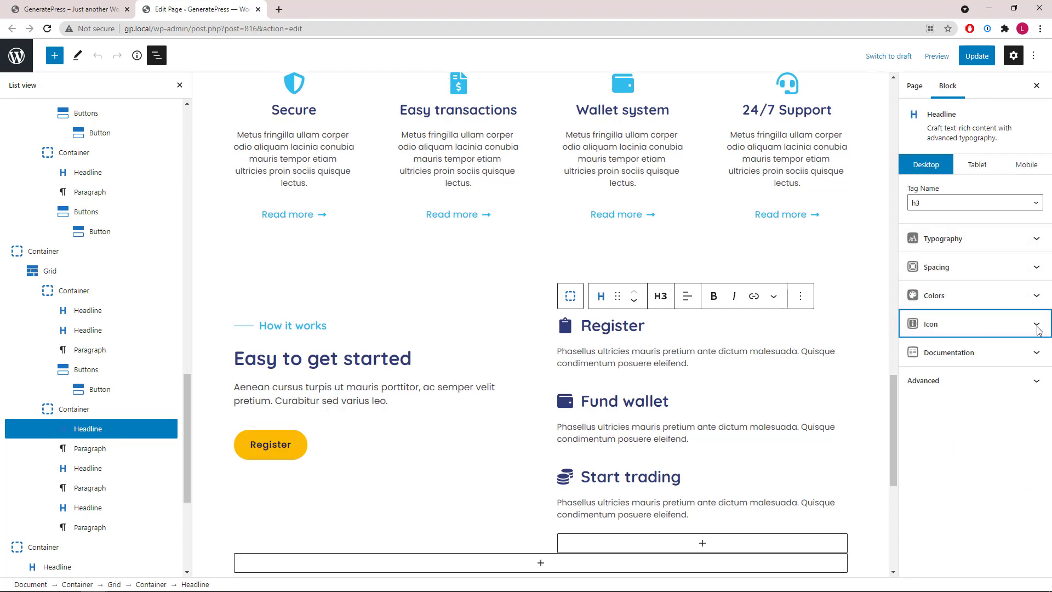
pyautogui.scroll(-4, 143, 427)
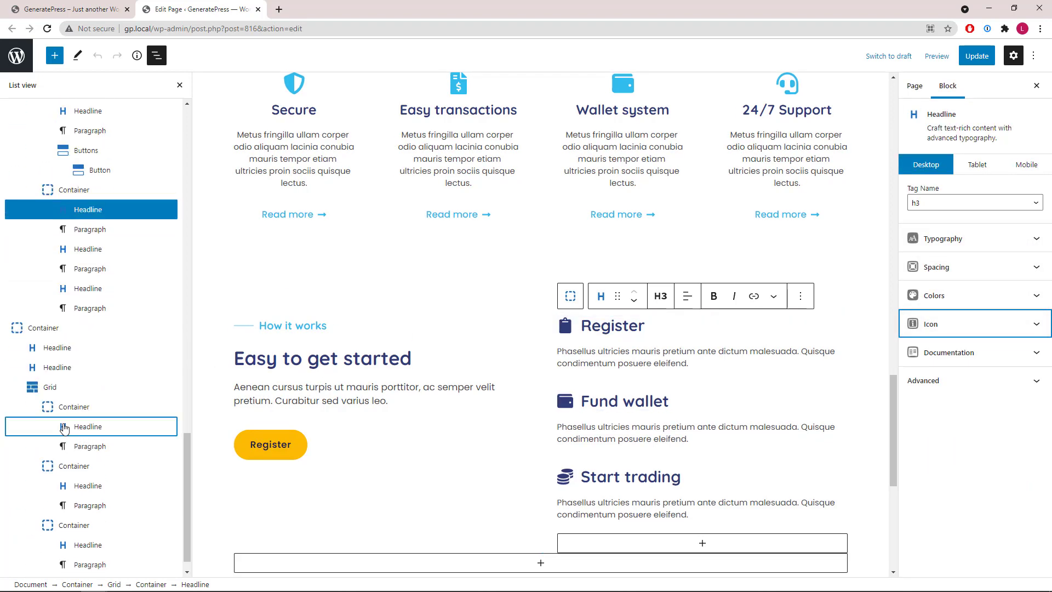
pyautogui.click(58, 328)
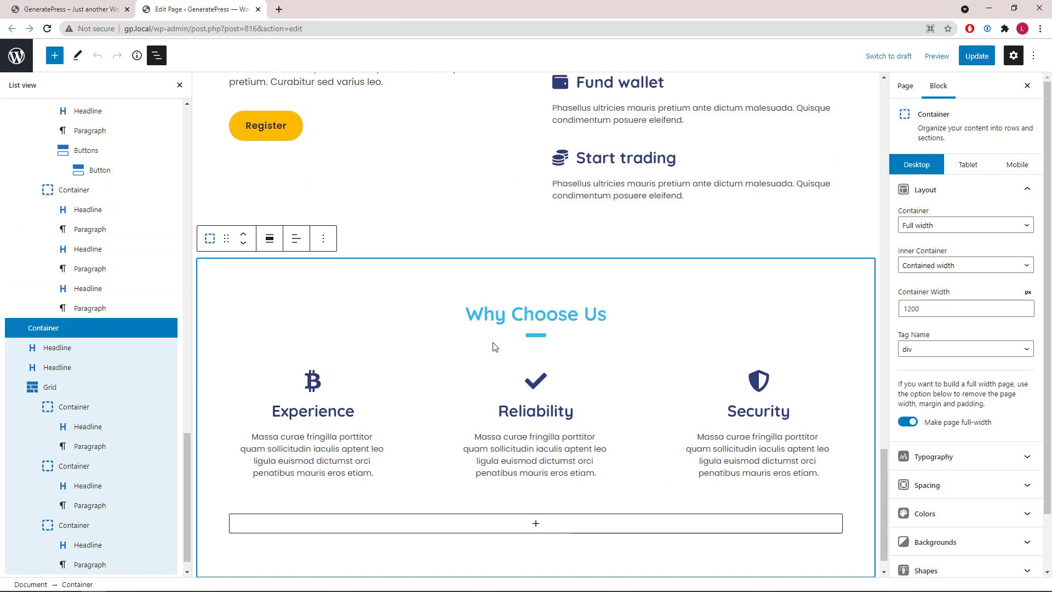
# Inspect the icon settings of the divider headline under Why Choose Us
pyautogui.click(87, 371)
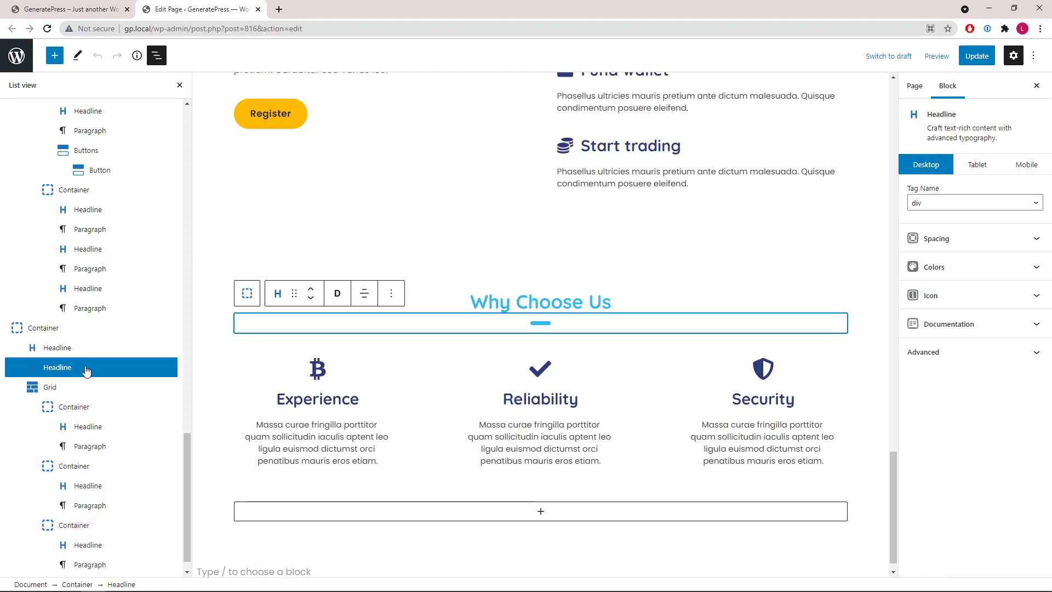
pyautogui.click(1034, 300)
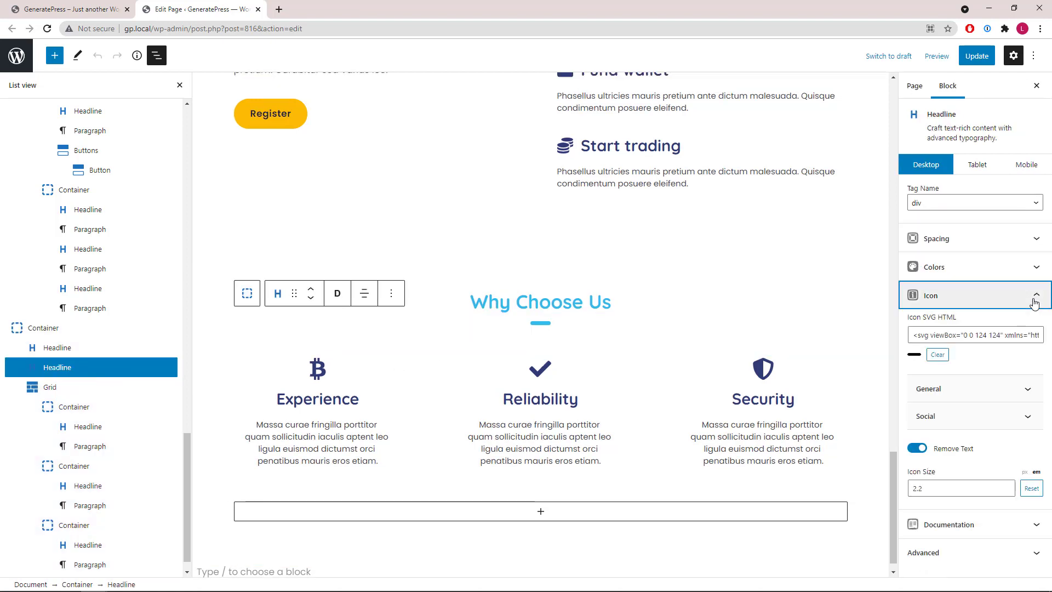
pyautogui.click(1034, 300)
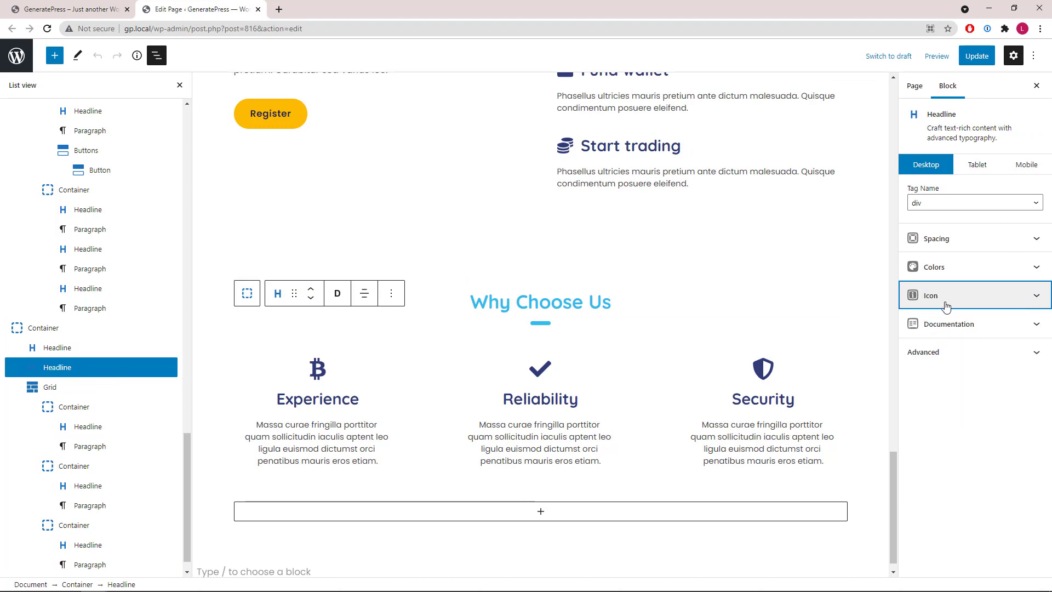
# Select the three-column grid, then review the Experience headline's Bitcoin icon settings
pyautogui.click(85, 390)
pyautogui.scroll(-1, 90, 416)
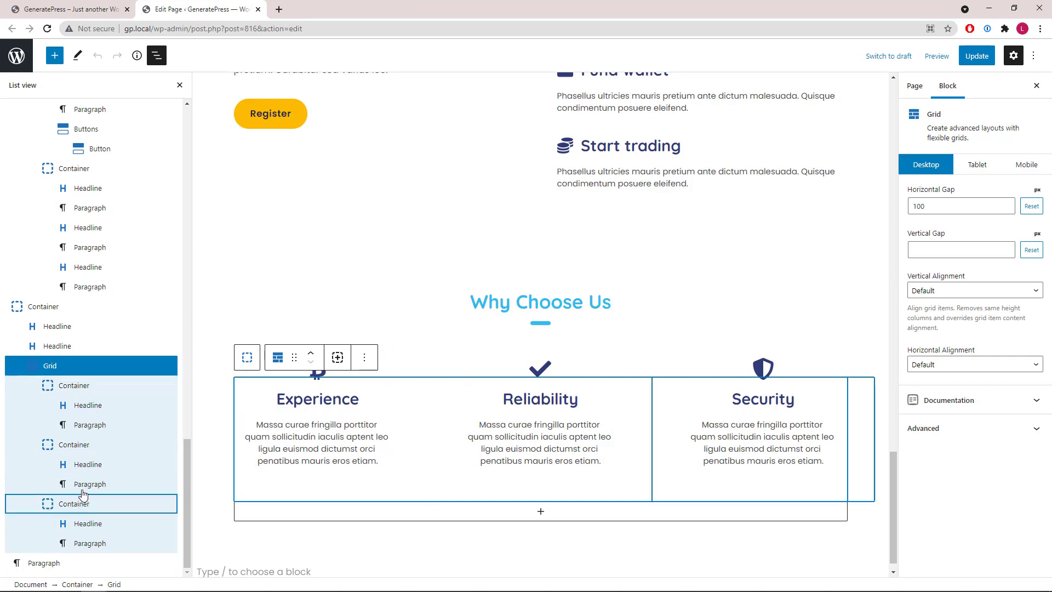
pyautogui.click(86, 405)
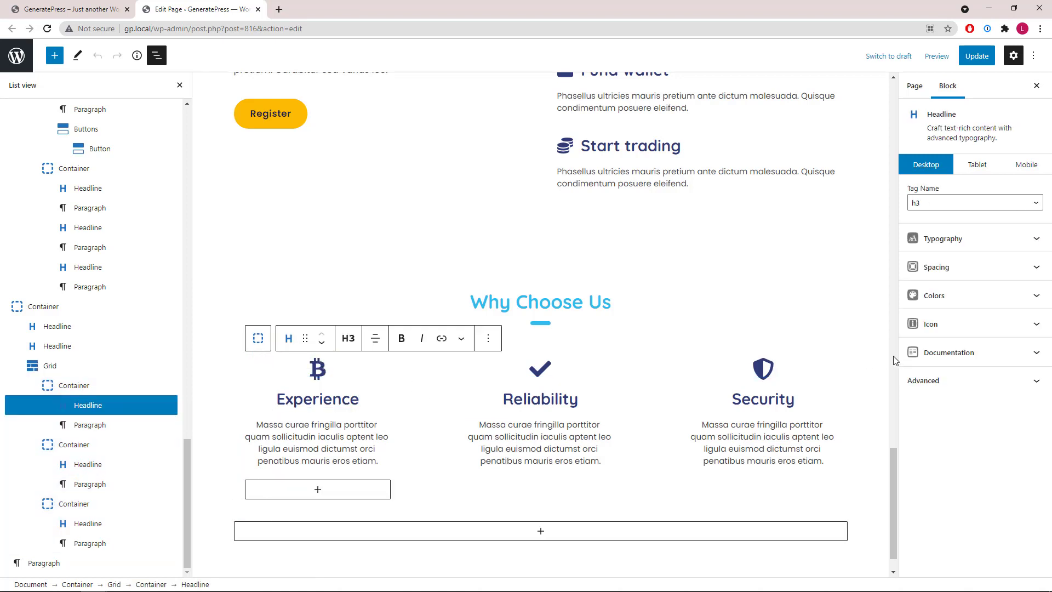
pyautogui.click(1033, 325)
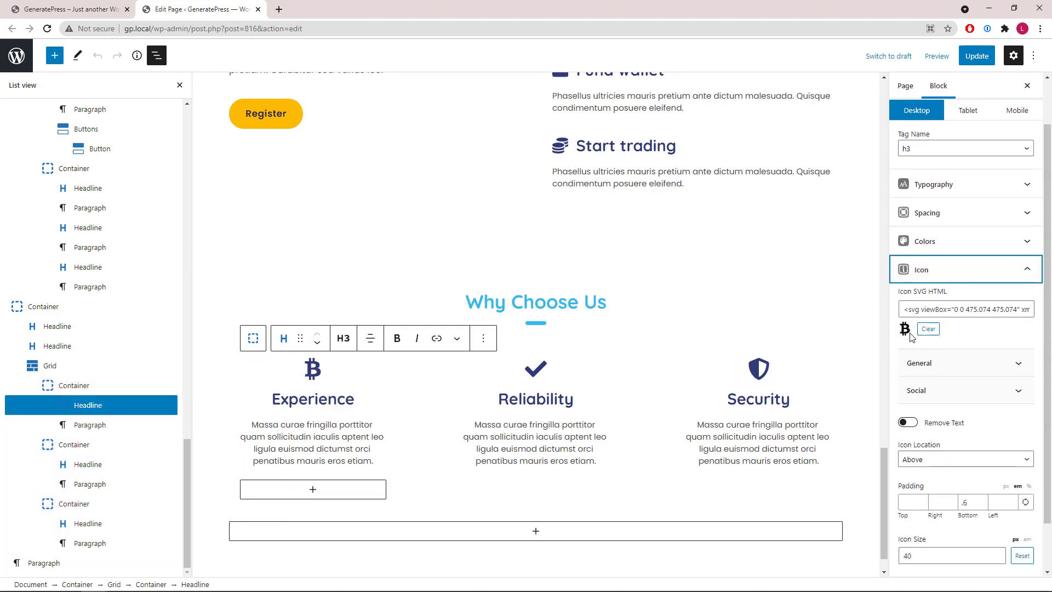
pyautogui.click(1026, 277)
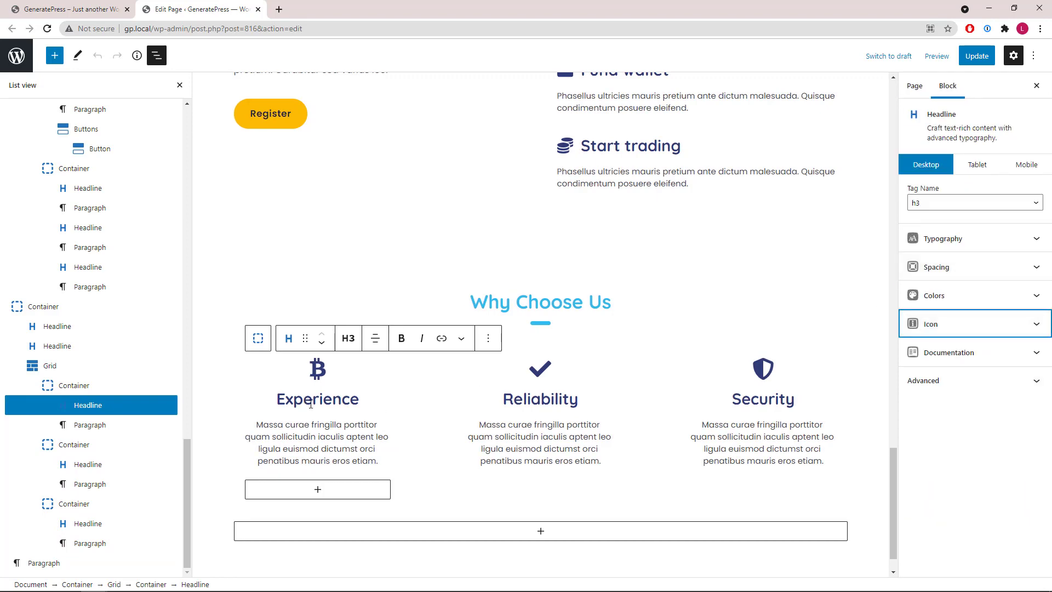
# Close the editor tab and scroll the live home page from hero to footer and back
pyautogui.click(258, 10)
pyautogui.scroll(-20, 477, 288)
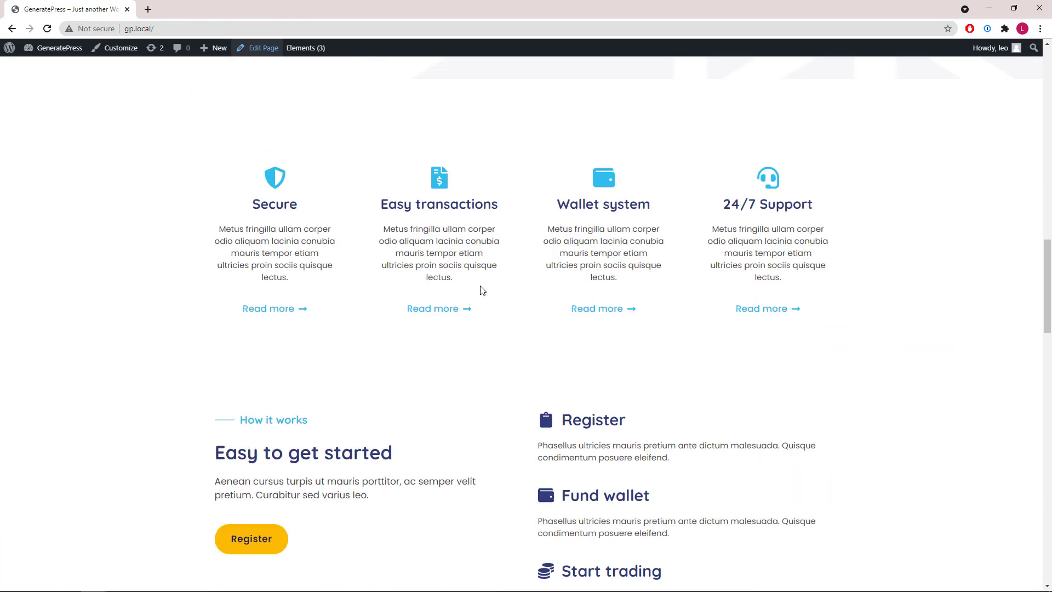
pyautogui.scroll(-4, 482, 285)
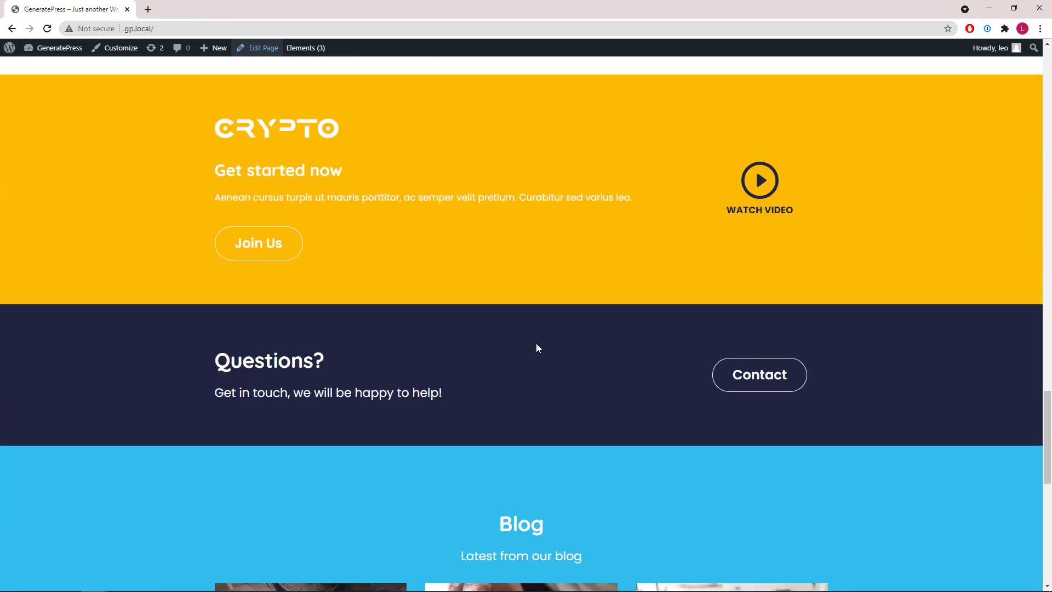
pyautogui.scroll(-4, 339, 318)
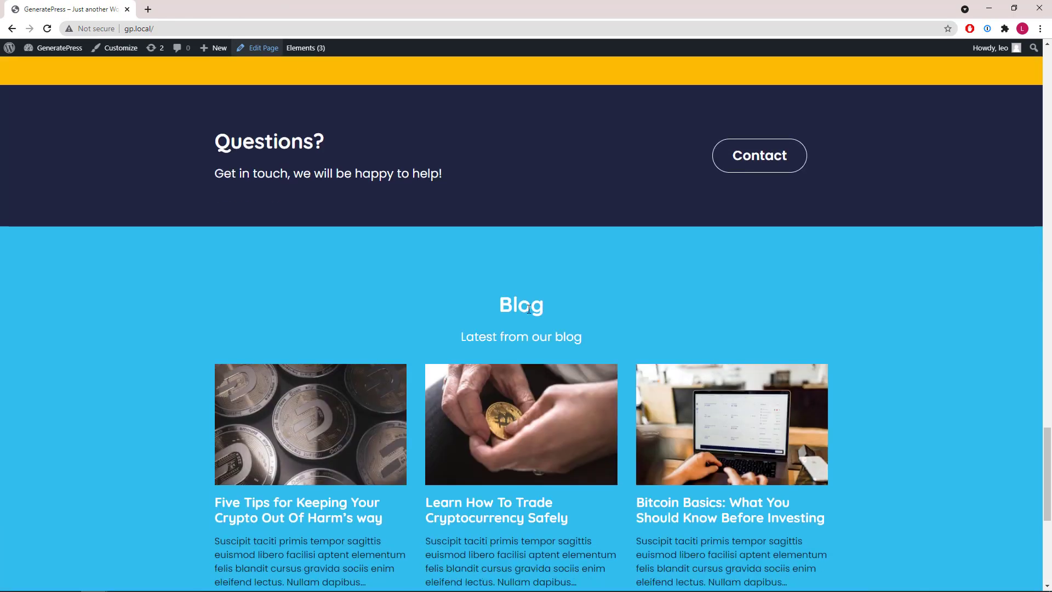
pyautogui.scroll(-4, 528, 308)
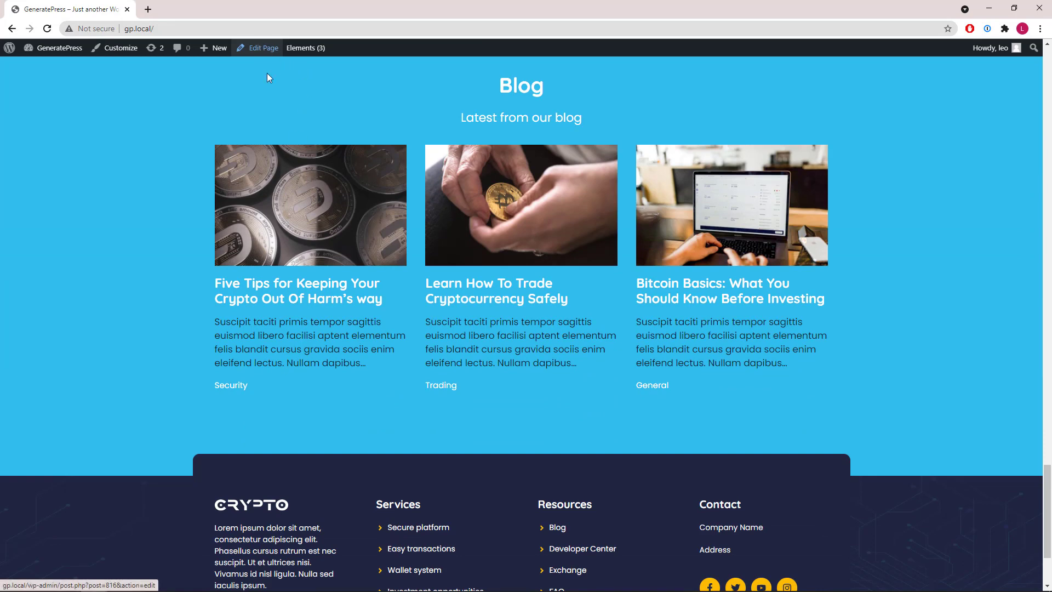
pyautogui.scroll(14, 253, 258)
pyautogui.scroll(-3, 310, 73)
pyautogui.moveTo(307, 50)
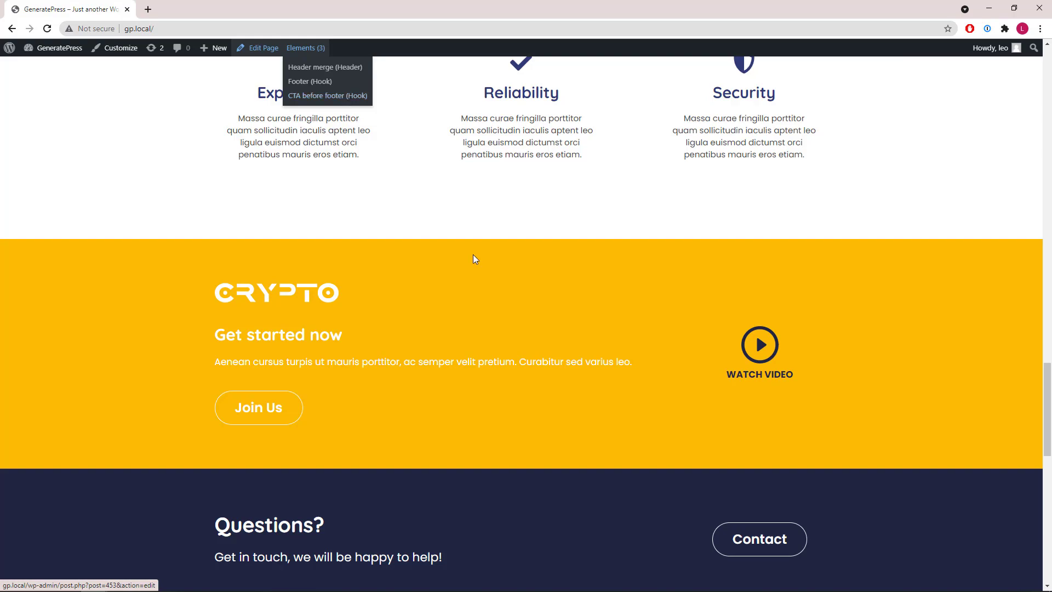
pyautogui.scroll(15, 522, 330)
pyautogui.scroll(10, 522, 329)
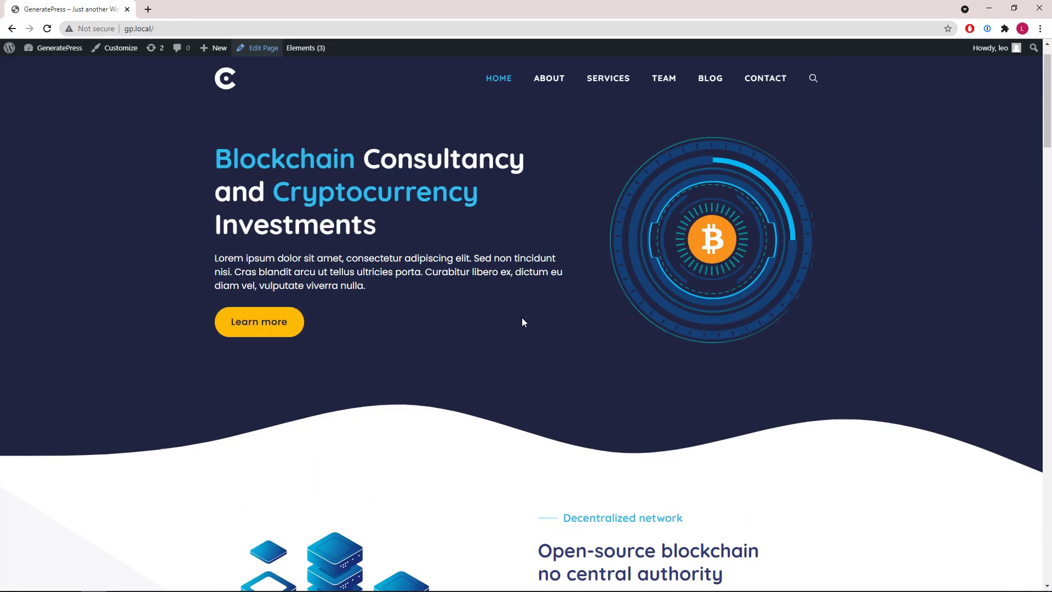
# Open the About page in the block editor with List View shown
pyautogui.click(548, 81)
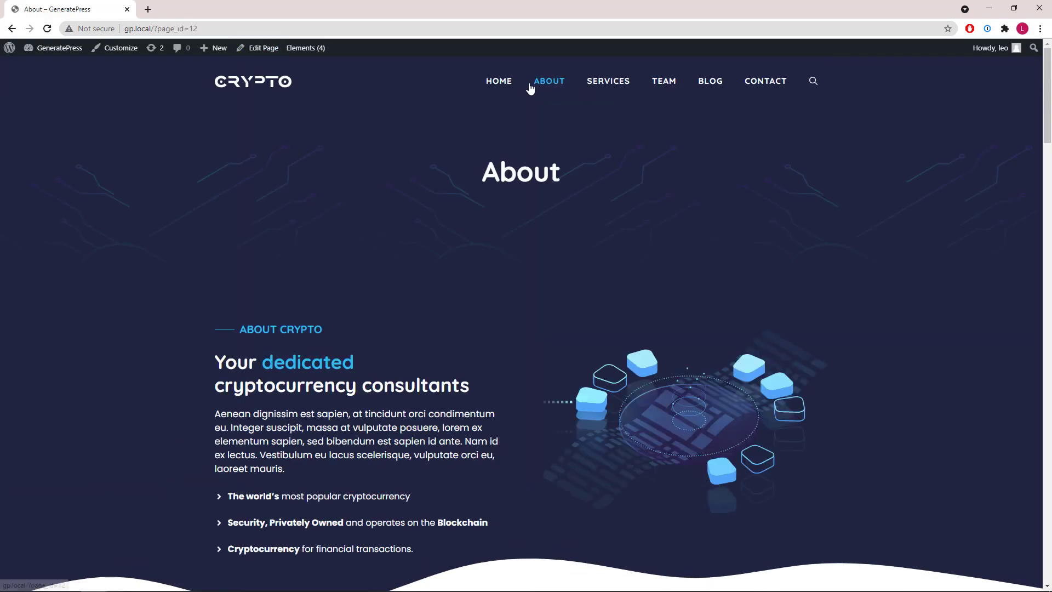
pyautogui.middleClick(253, 47)
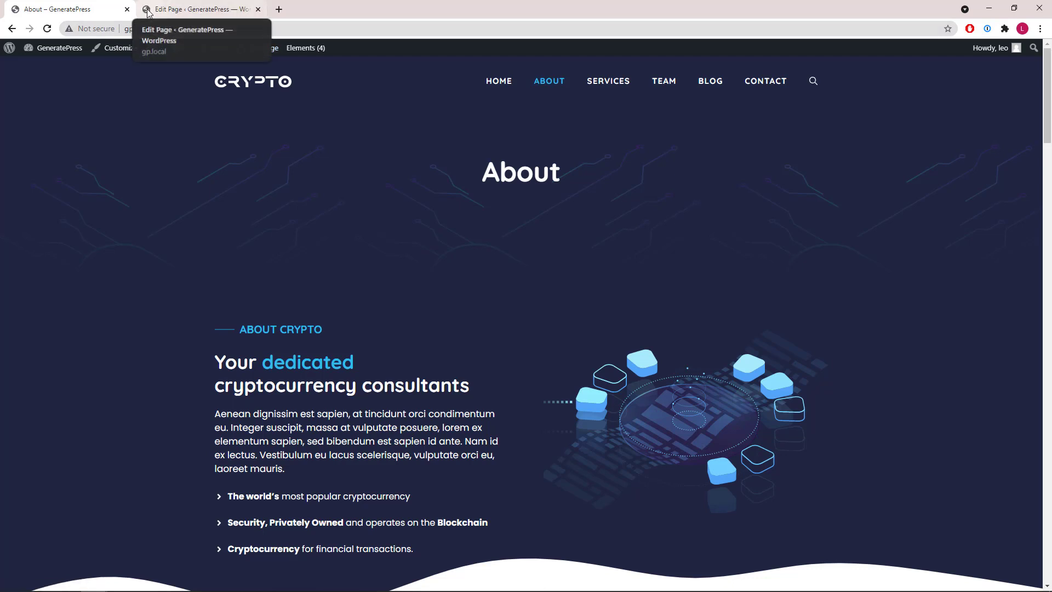
pyautogui.click(148, 12)
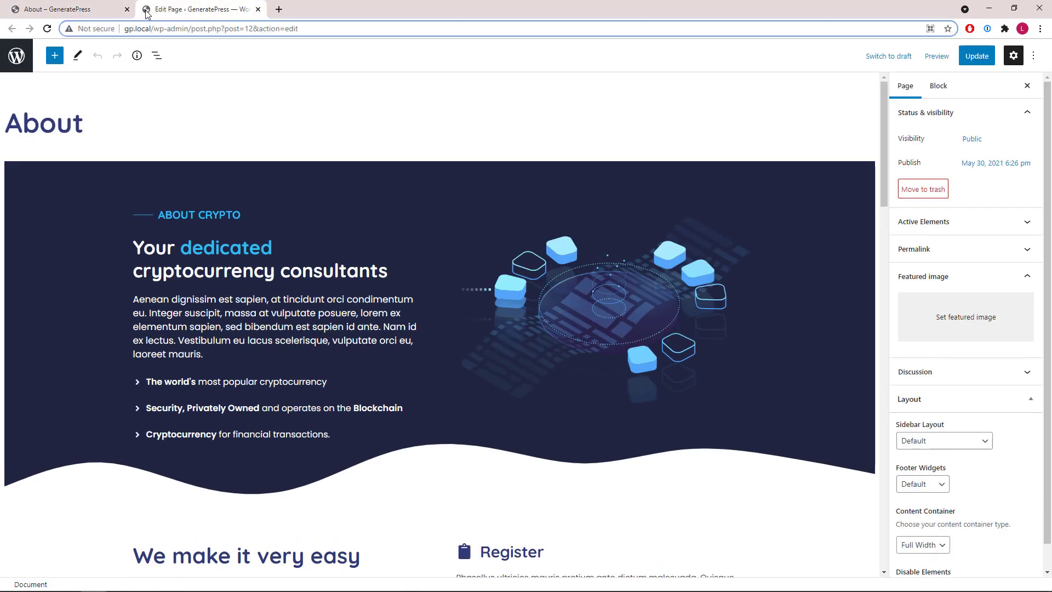
pyautogui.click(156, 57)
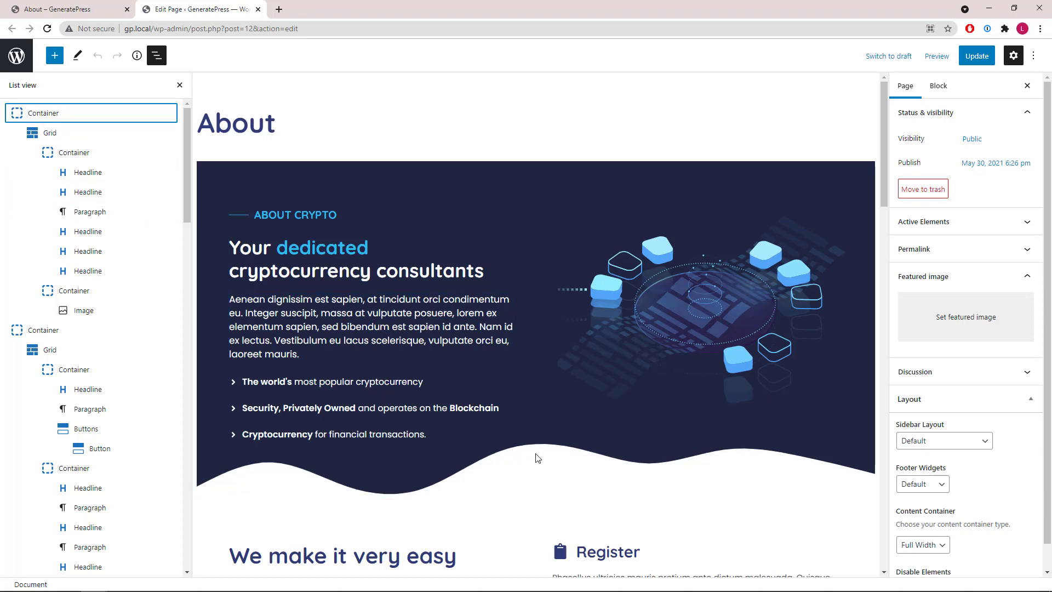
# Select the About hero container and check its wave shape divider settings
pyautogui.click(82, 113)
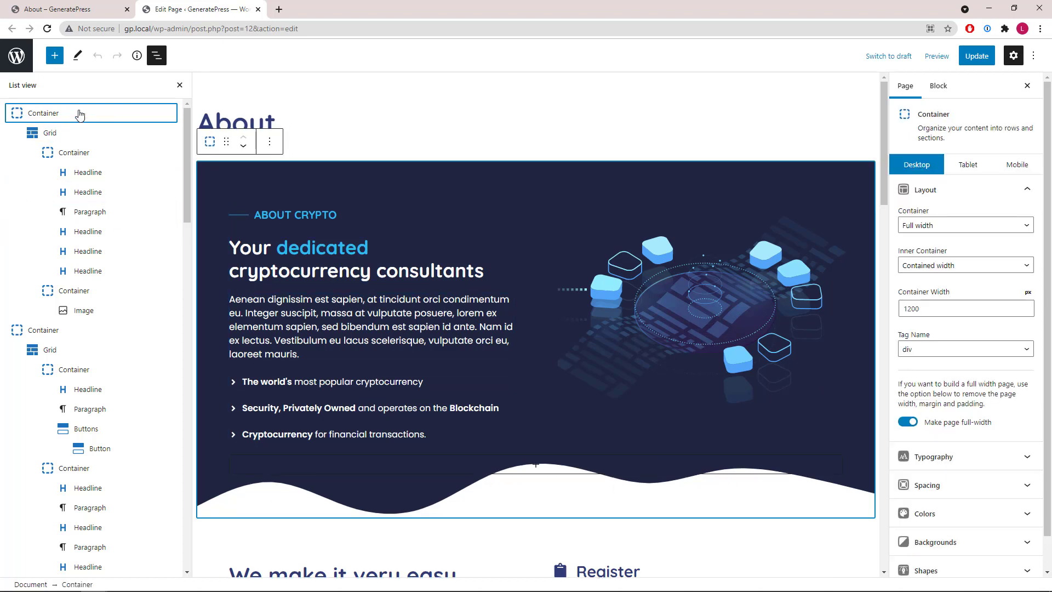
pyautogui.click(1027, 190)
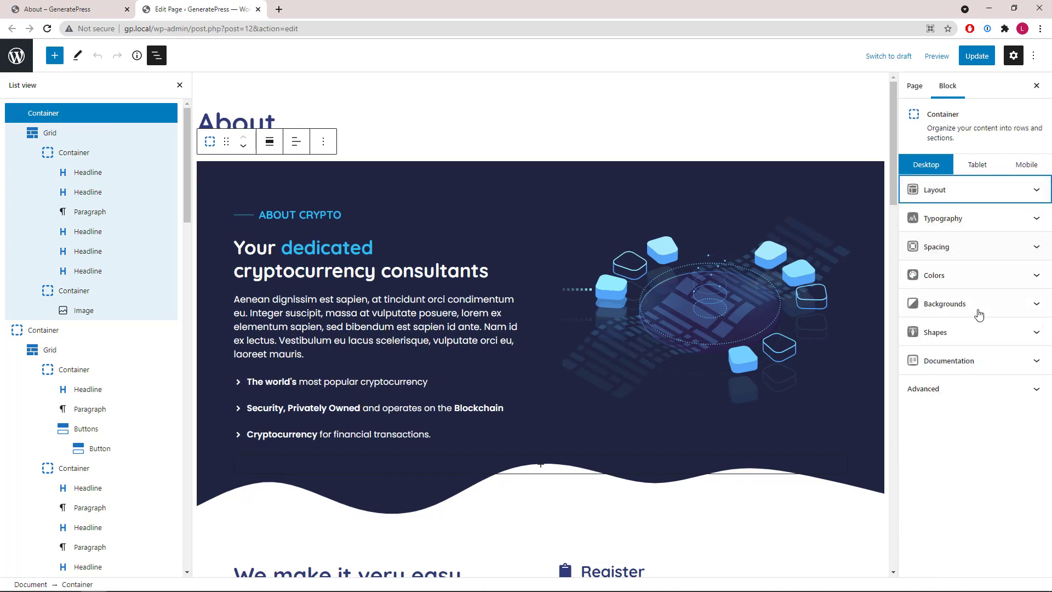
pyautogui.click(1037, 334)
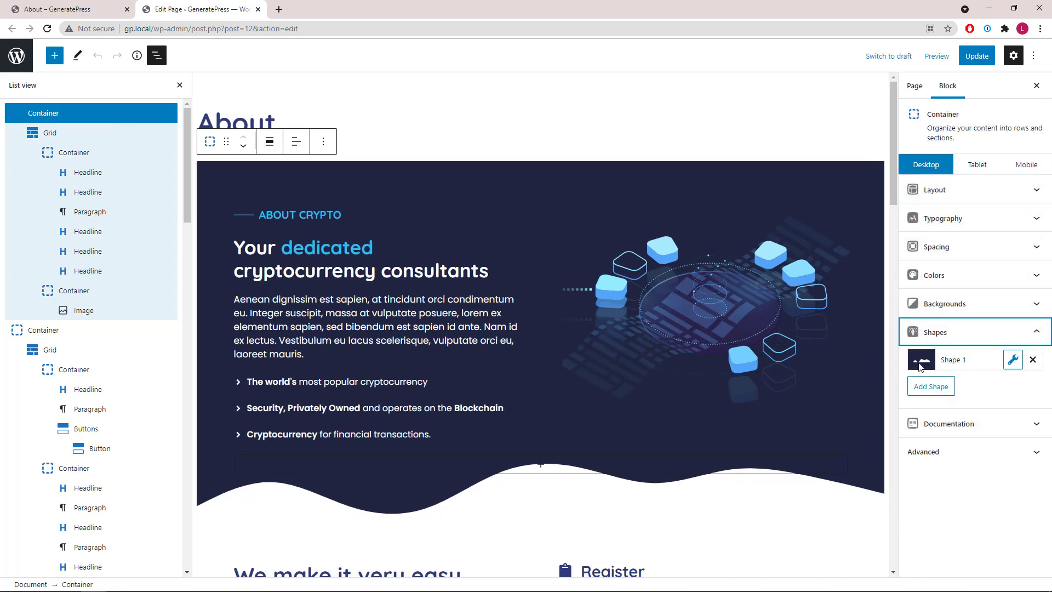
pyautogui.click(1038, 335)
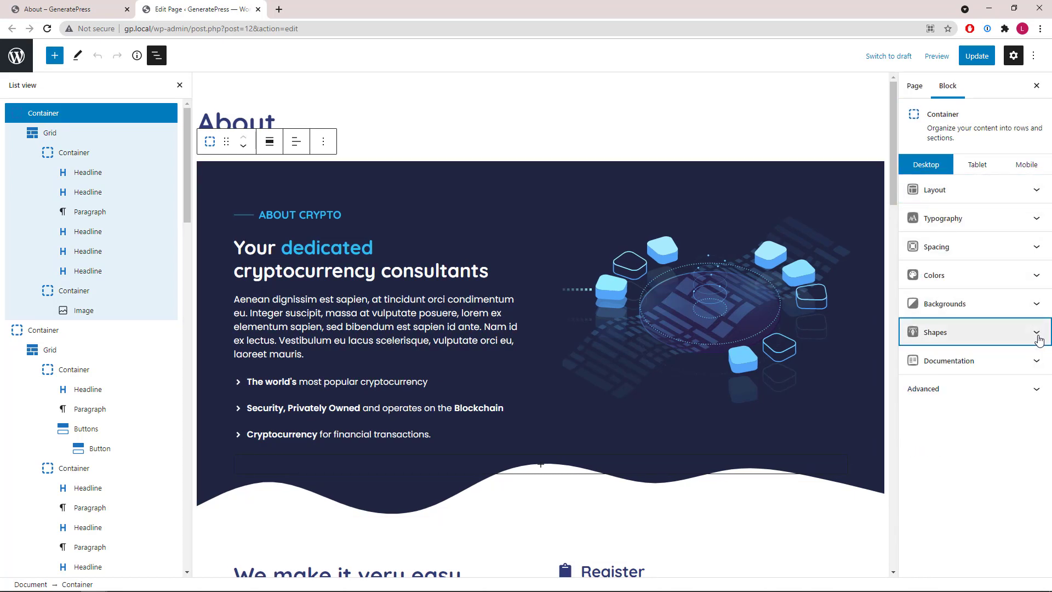
# Select the 'We make it very easy' section container to view its layout
pyautogui.click(113, 334)
pyautogui.scroll(-2, 627, 323)
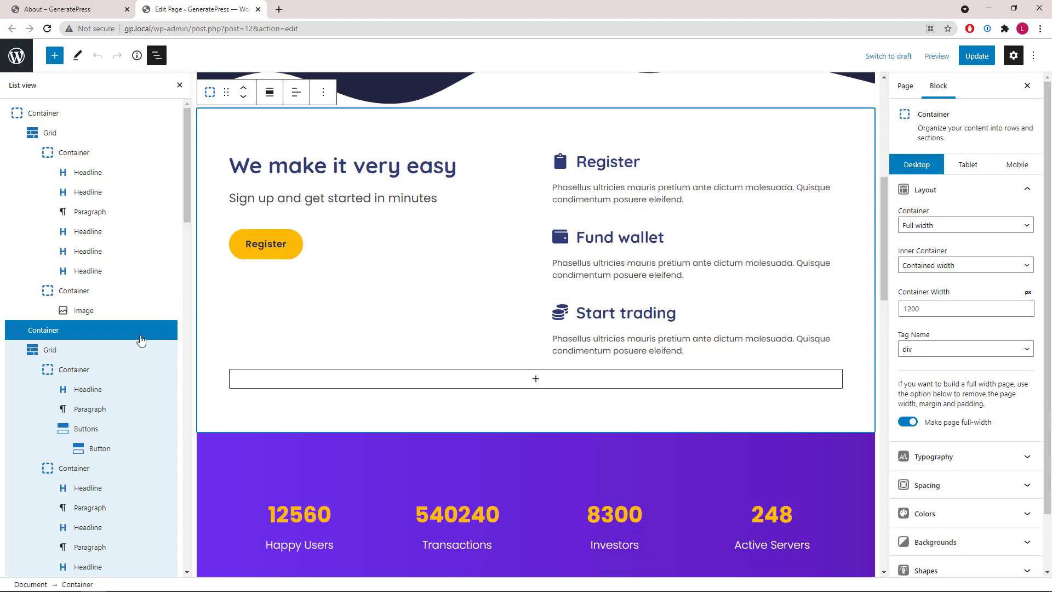
pyautogui.scroll(-5, 141, 340)
# Inspect the stats container's 90° purple gradient background and full-width 1200 px layout
pyautogui.click(109, 335)
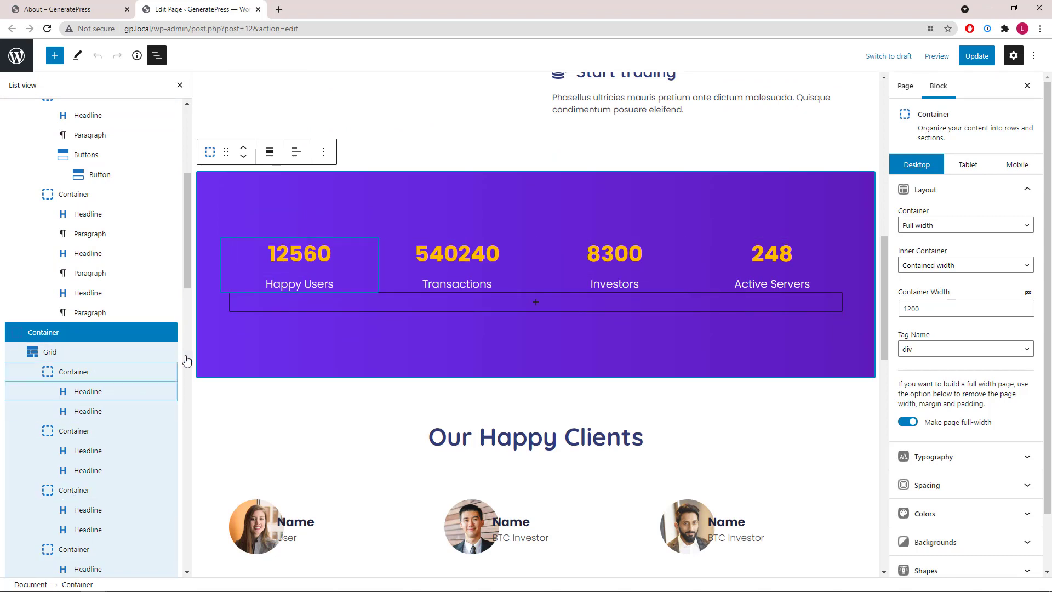
pyautogui.click(1031, 192)
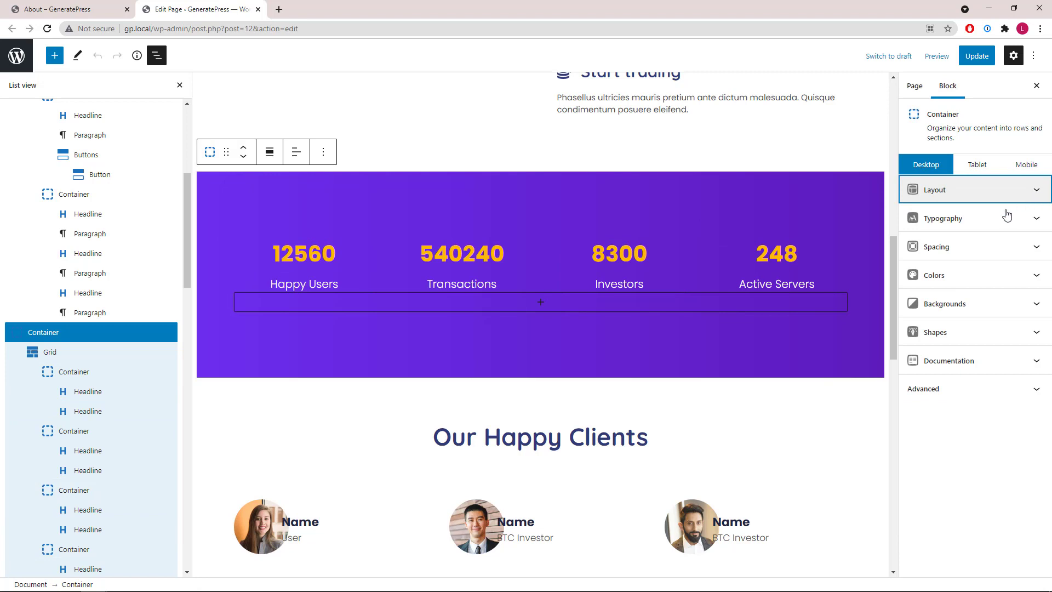
pyautogui.click(1037, 306)
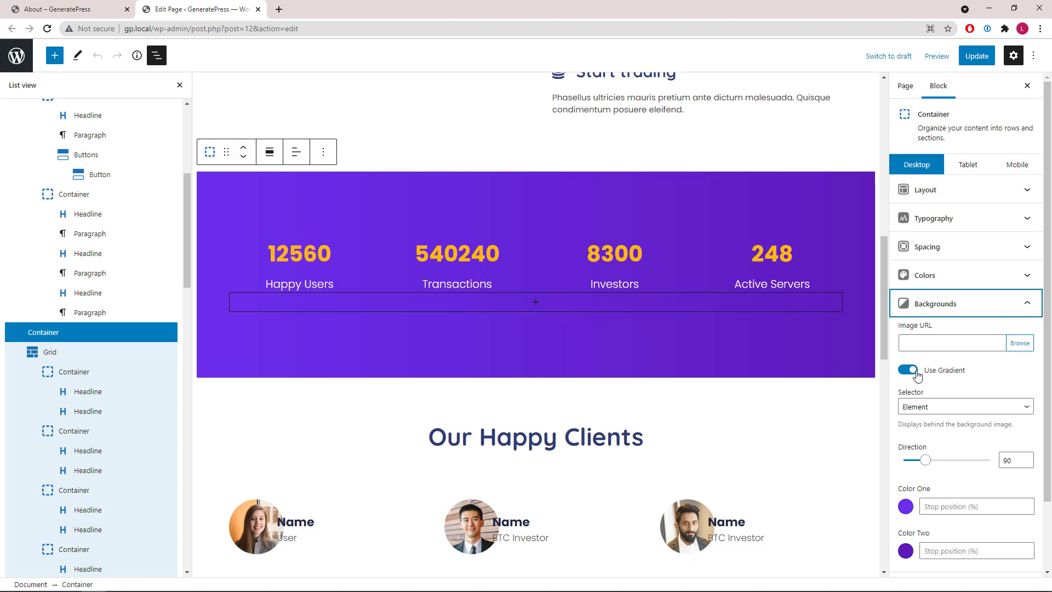
pyautogui.click(1029, 316)
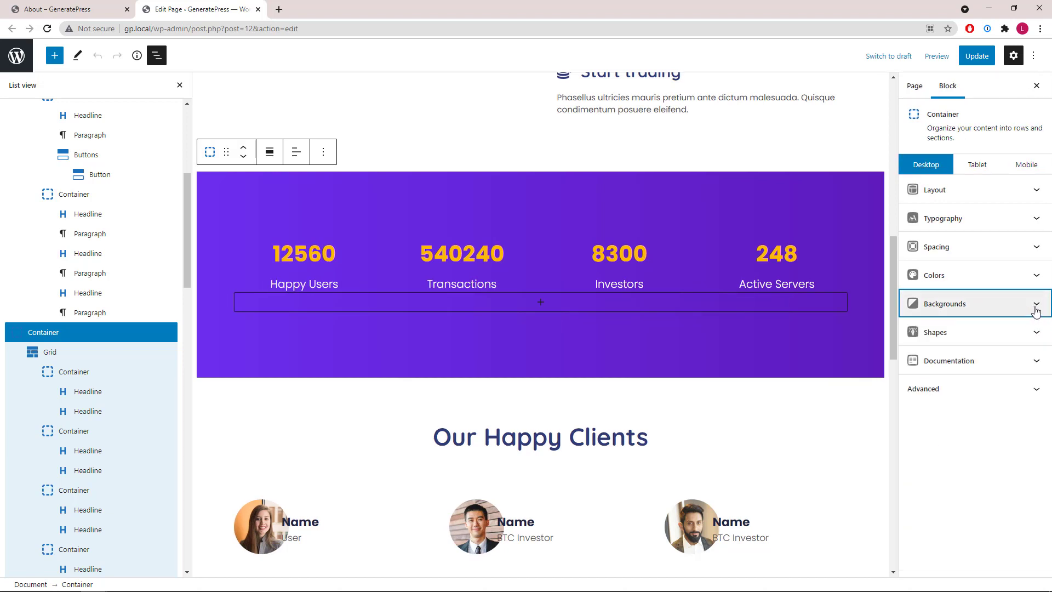
pyautogui.scroll(-5, 134, 351)
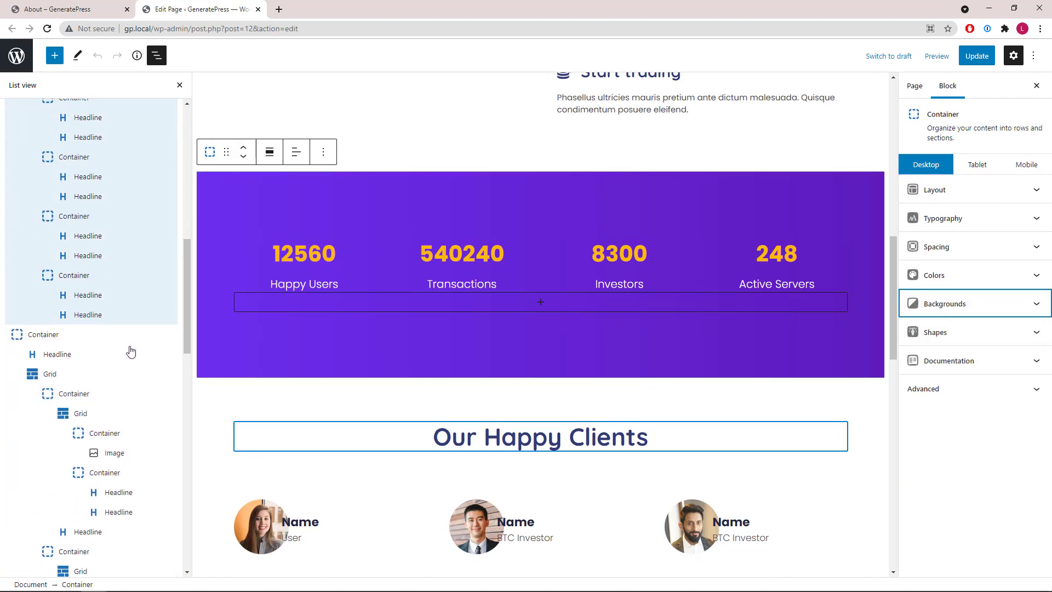
# Select the Our Happy Clients container, then the Our Team container with 1200 px inner width
pyautogui.click(58, 335)
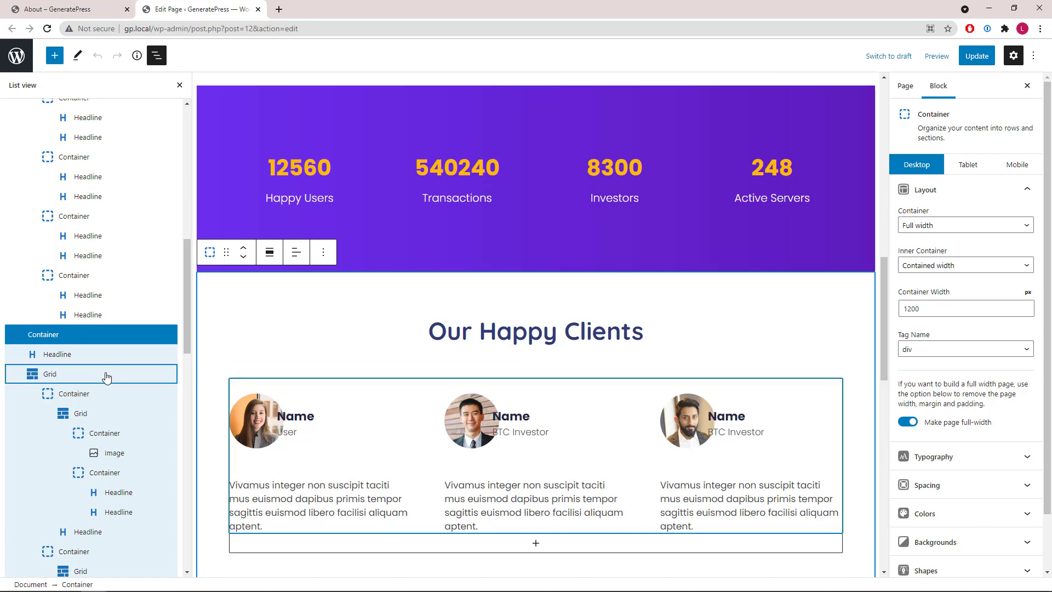
pyautogui.scroll(-3, 98, 390)
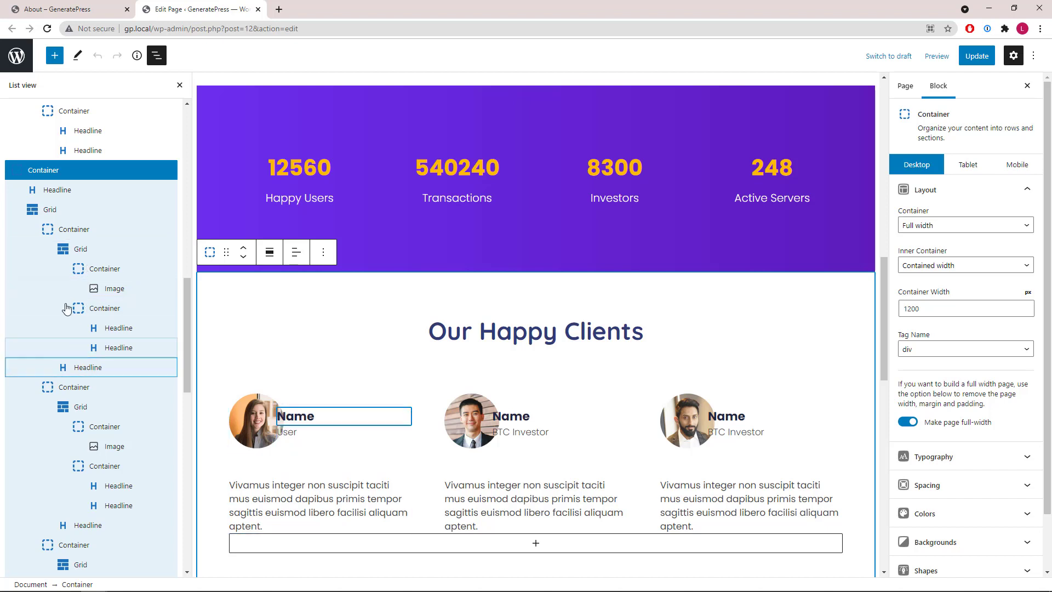
pyautogui.scroll(-5, 19, 175)
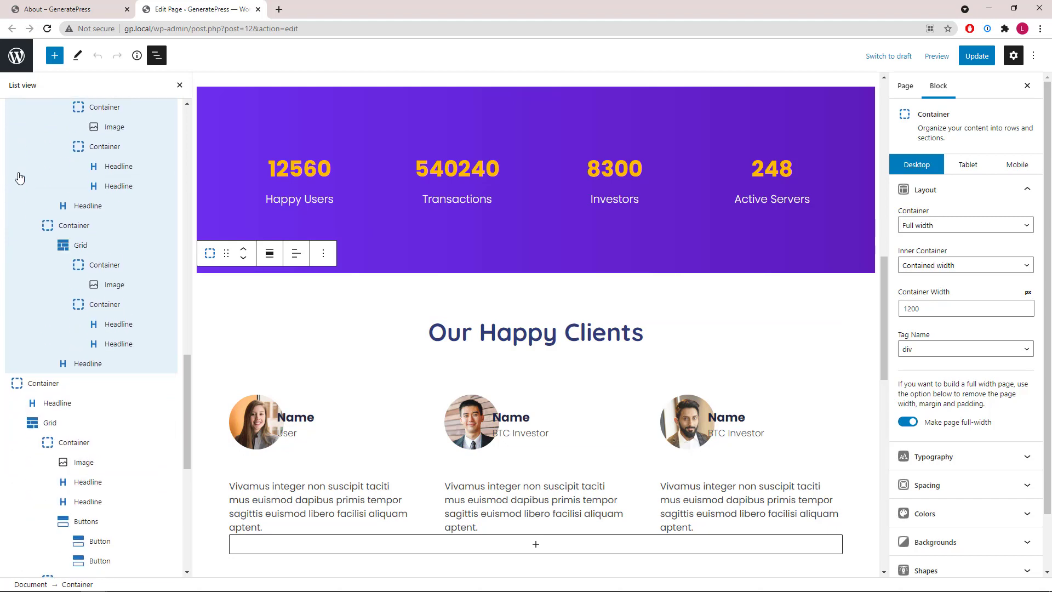
pyautogui.click(55, 212)
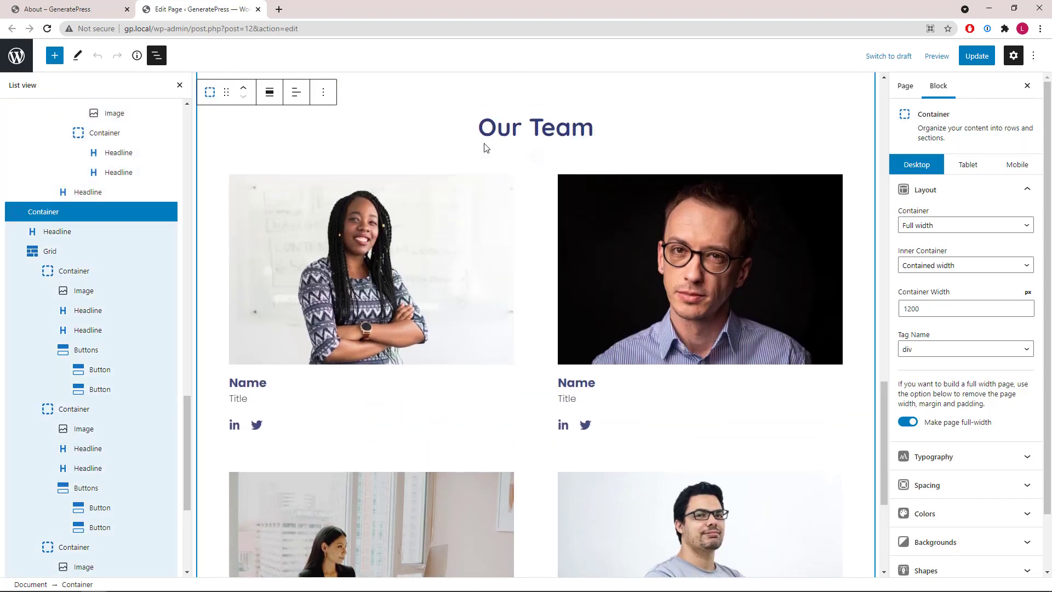
# Select the team member grid to view its 80 px and 60 px gaps
pyautogui.click(82, 252)
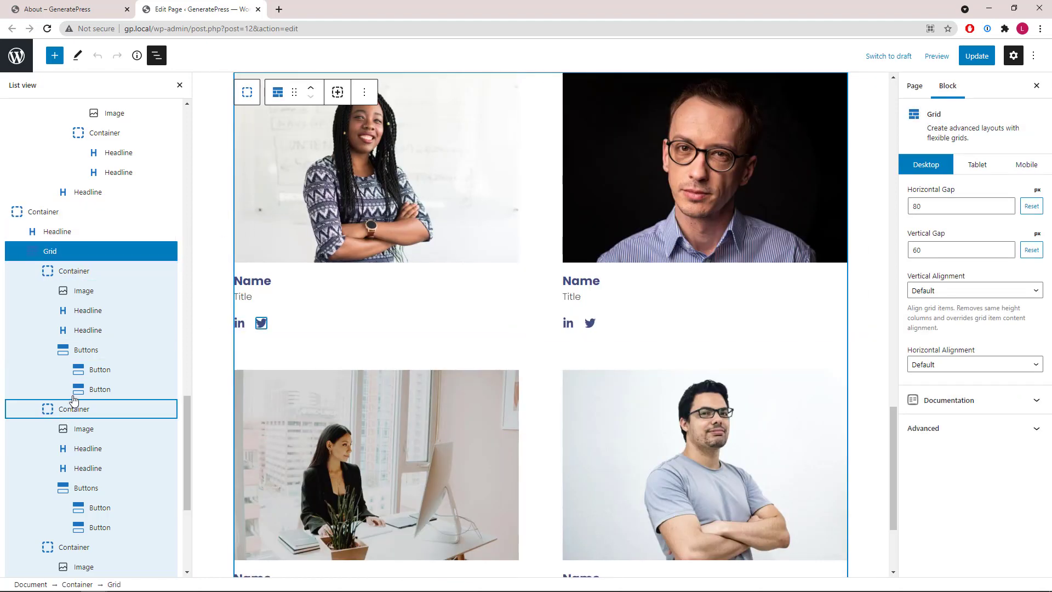
pyautogui.scroll(-4, 74, 416)
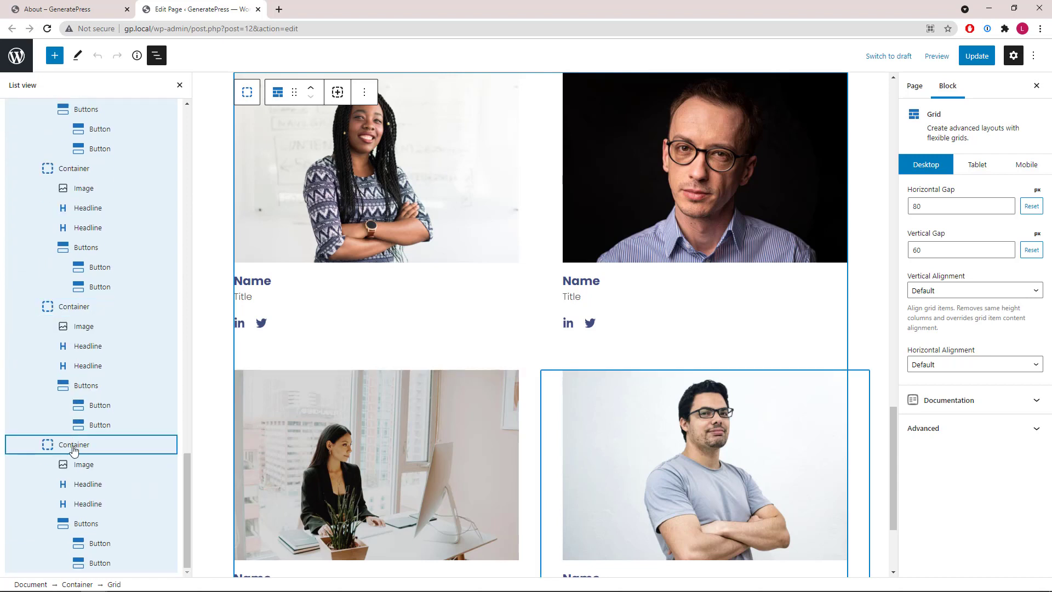
pyautogui.scroll(3, 87, 384)
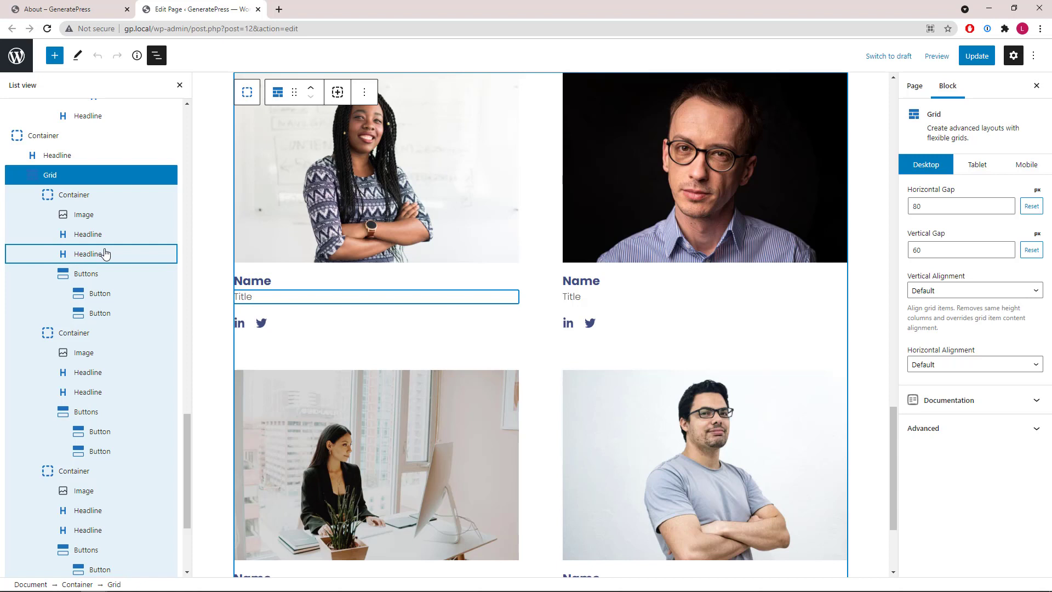
# Check the first LinkedIn button's SVG icon settings, then close the page editor
pyautogui.click(106, 294)
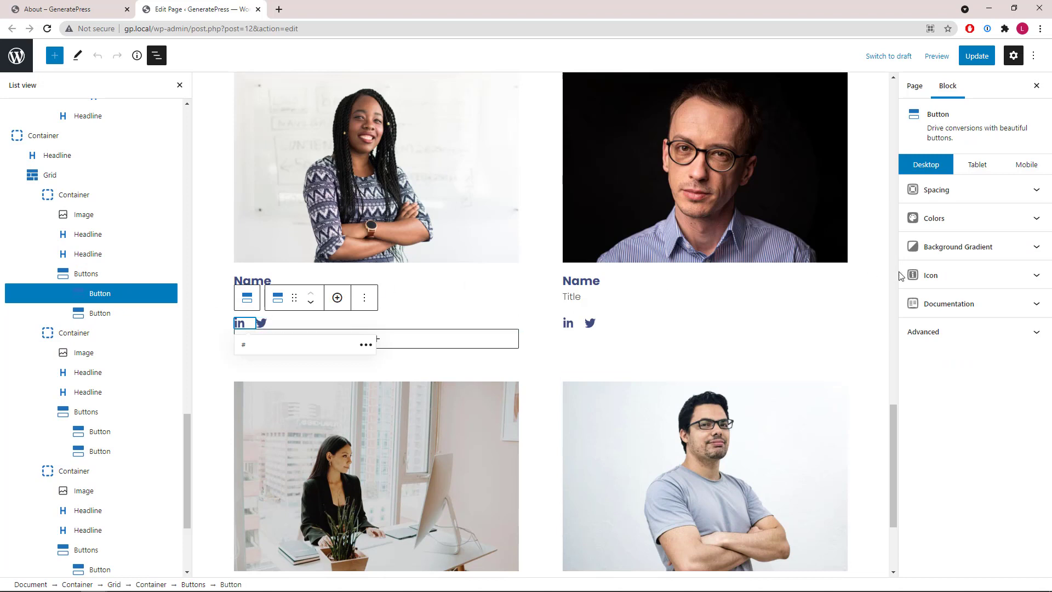
pyautogui.click(1037, 278)
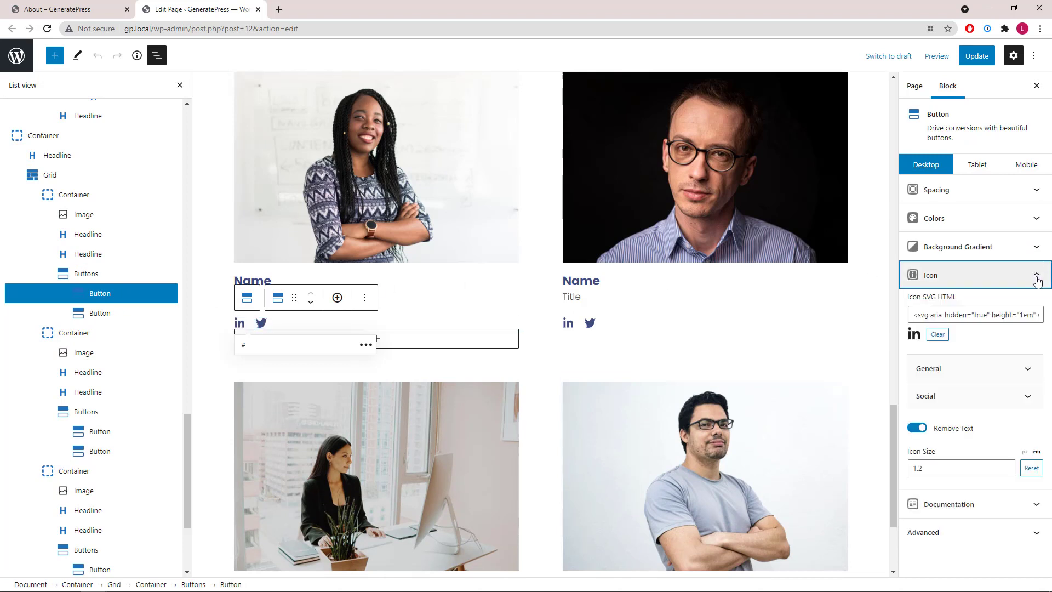
pyautogui.click(1037, 280)
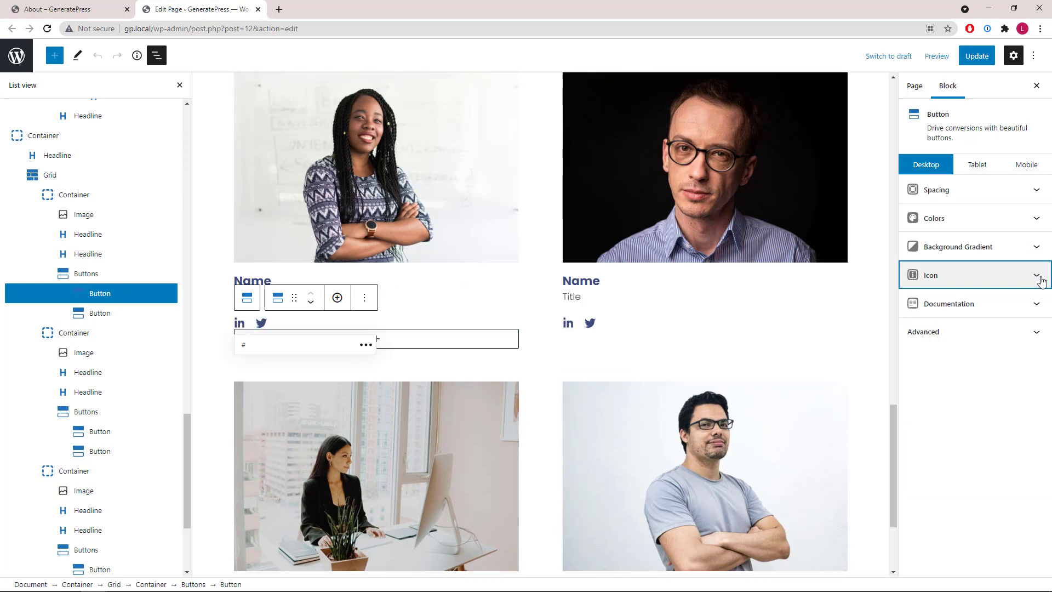
pyautogui.click(258, 9)
# Go to the Services page and open its editor in a second tab
pyautogui.moveTo(484, 177); pyautogui.dragTo(581, 184)
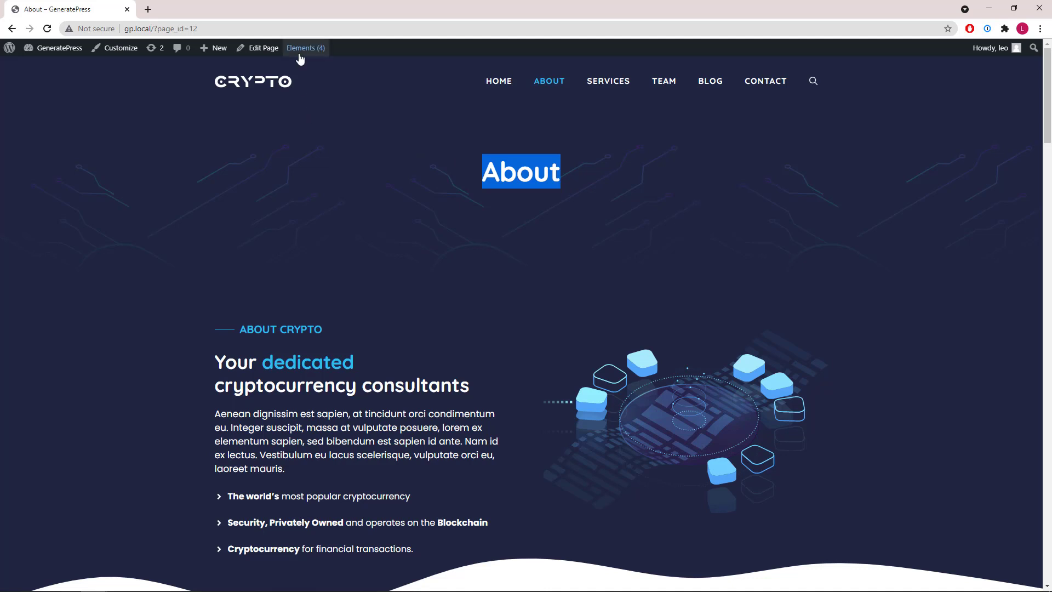
pyautogui.moveTo(302, 52)
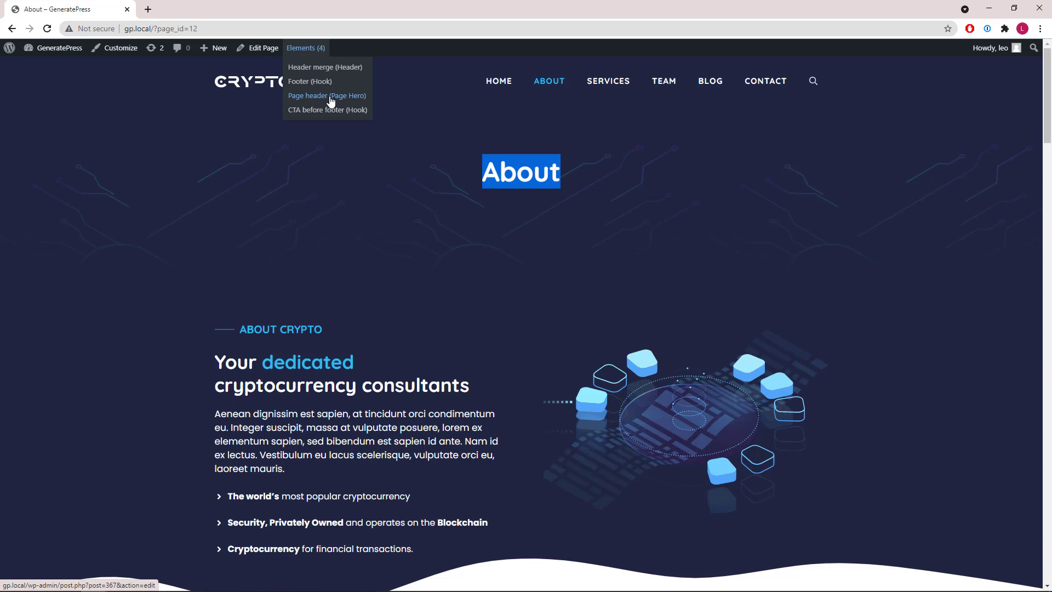
pyautogui.click(594, 86)
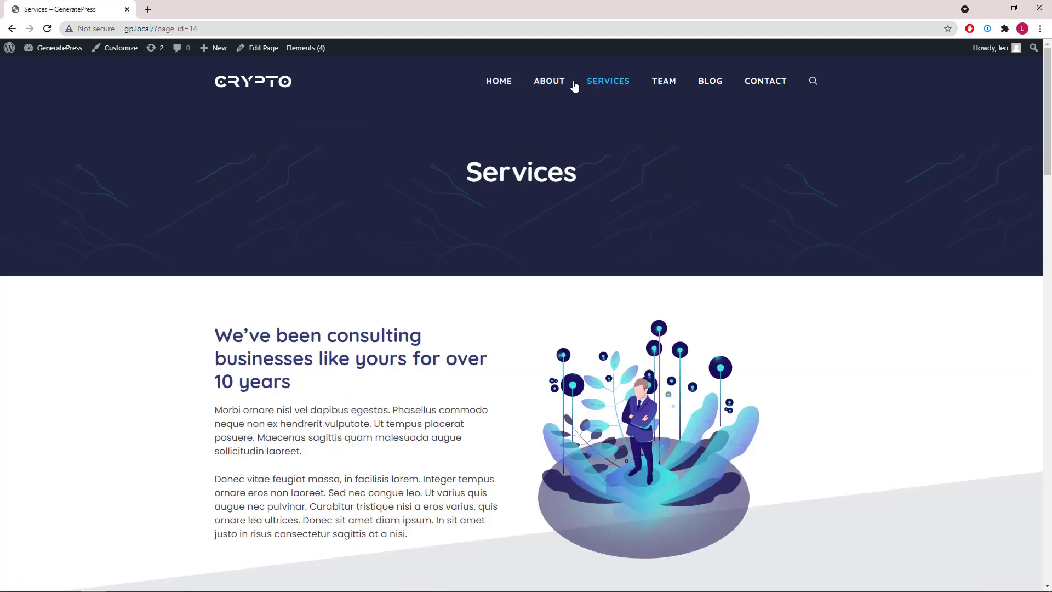
pyautogui.middleClick(241, 49)
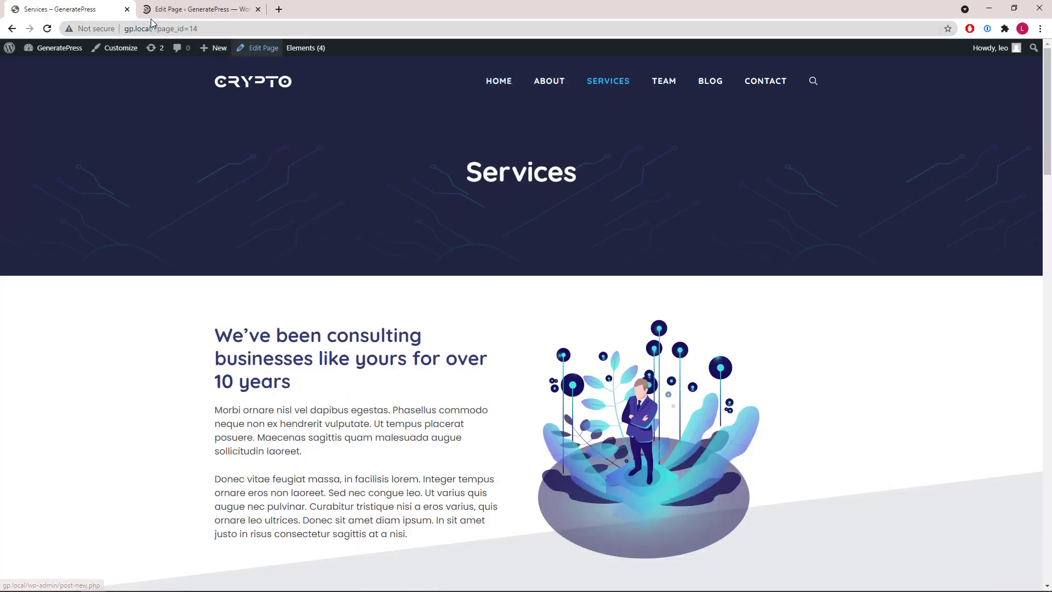
pyautogui.click(149, 11)
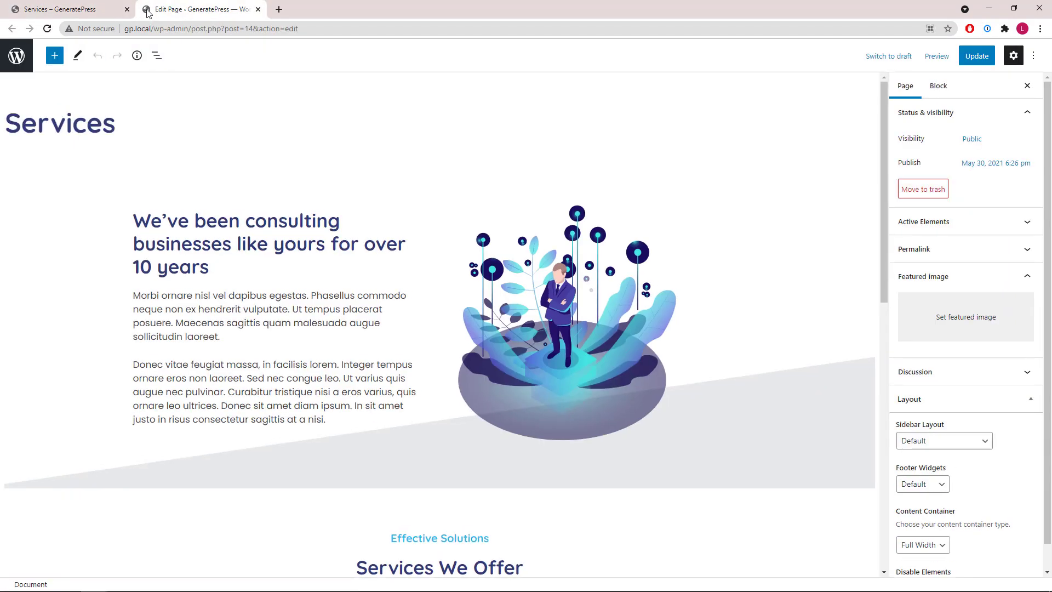
# Check the intro container's slanted shape divider, then select the Services We Offer container
pyautogui.click(159, 57)
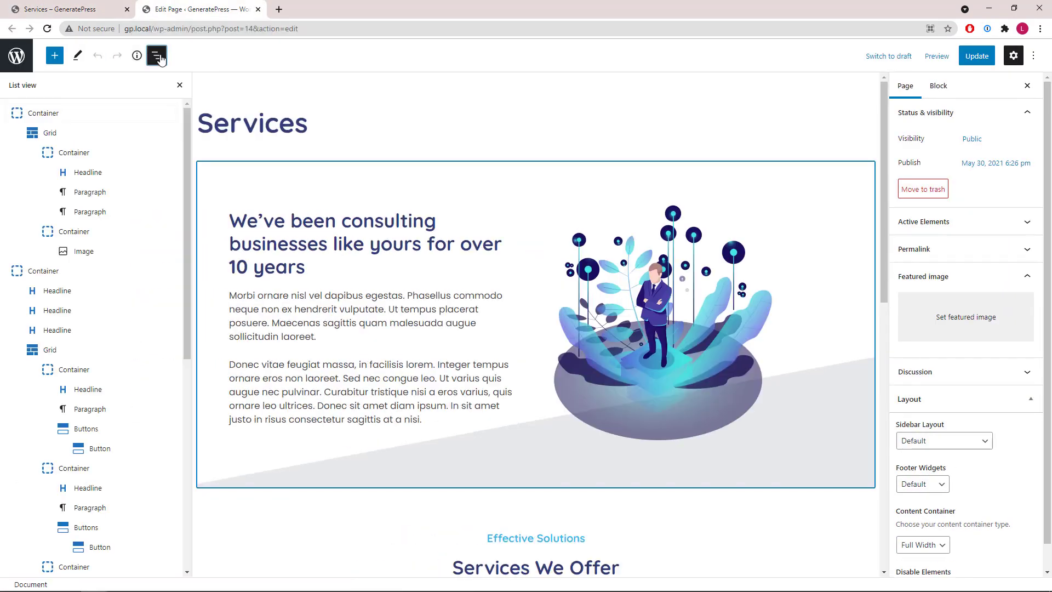
pyautogui.click(92, 117)
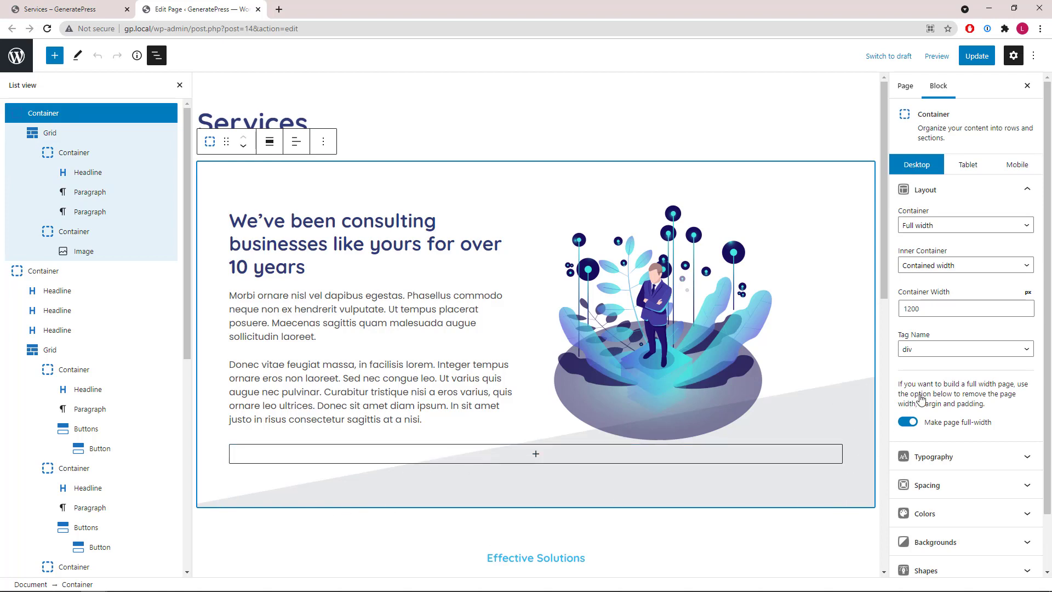
pyautogui.click(1028, 189)
pyautogui.click(1041, 336)
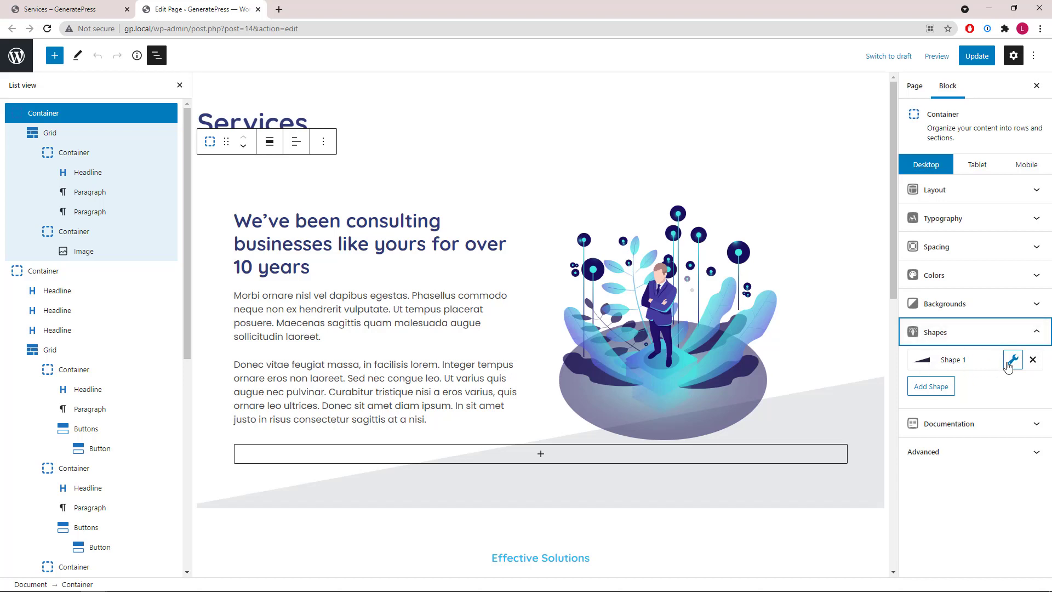
pyautogui.click(1037, 335)
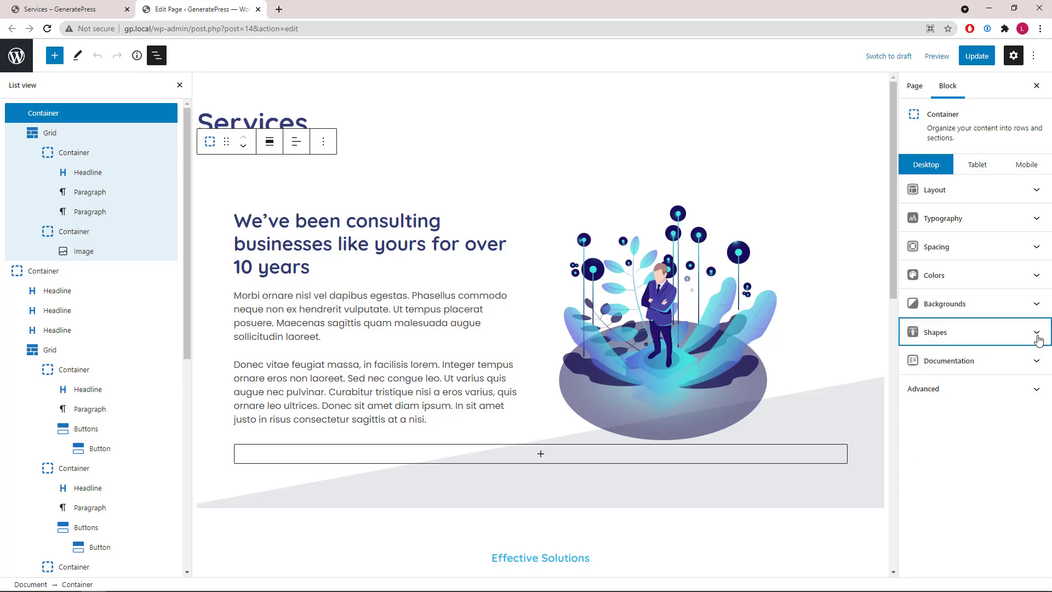
pyautogui.click(86, 272)
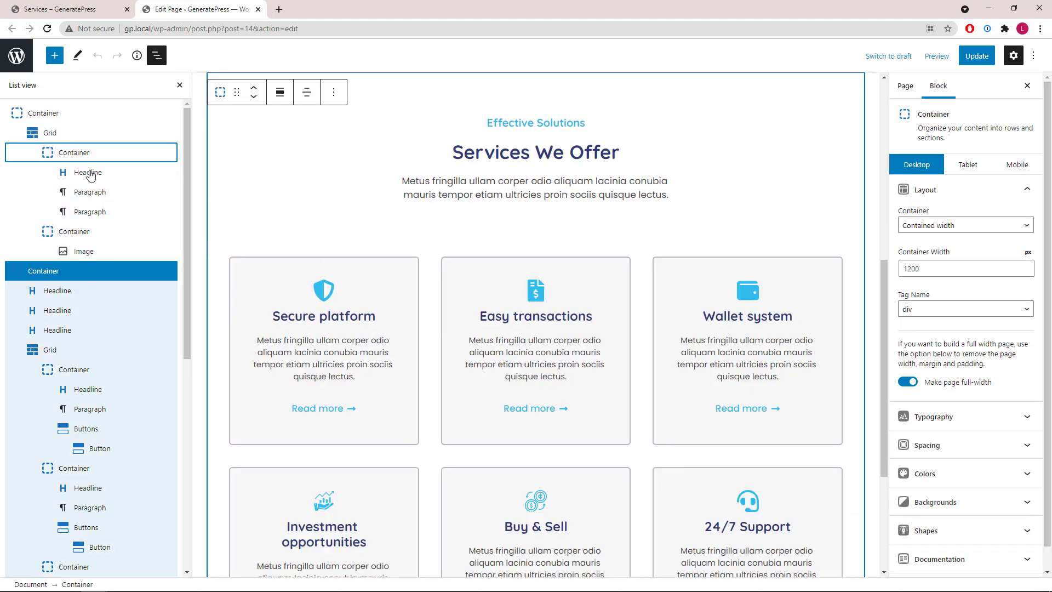
# Review the first service card's padding, margin, border and colour settings
pyautogui.click(61, 351)
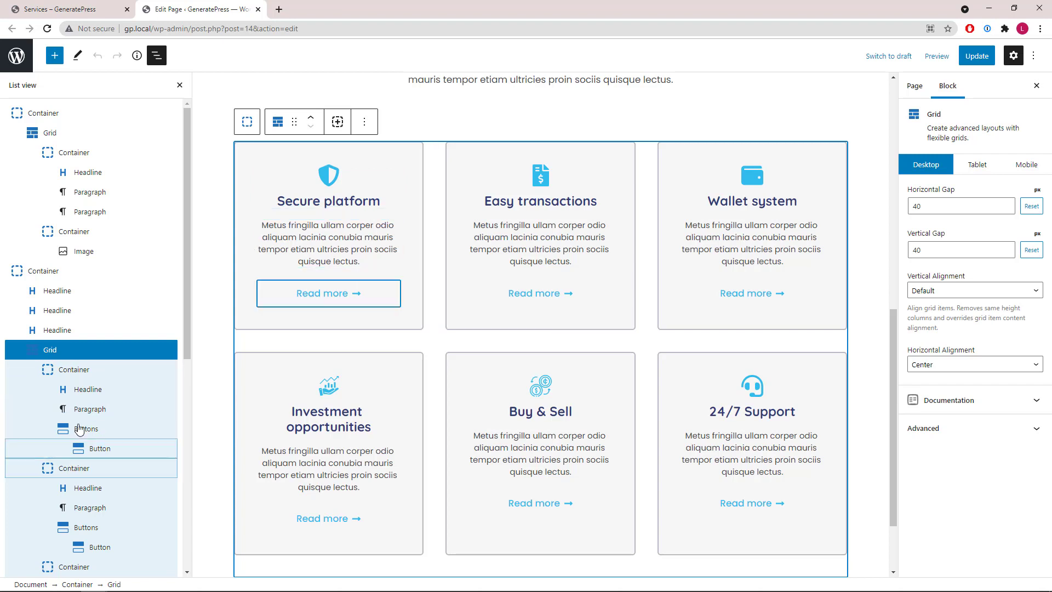
pyautogui.click(75, 369)
pyautogui.click(1017, 191)
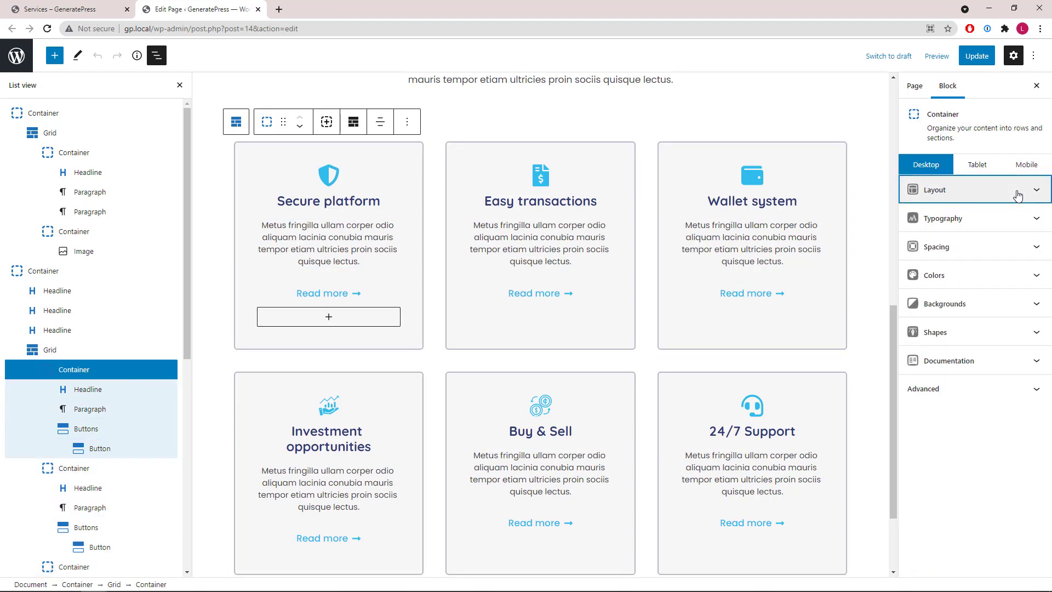
pyautogui.click(1026, 246)
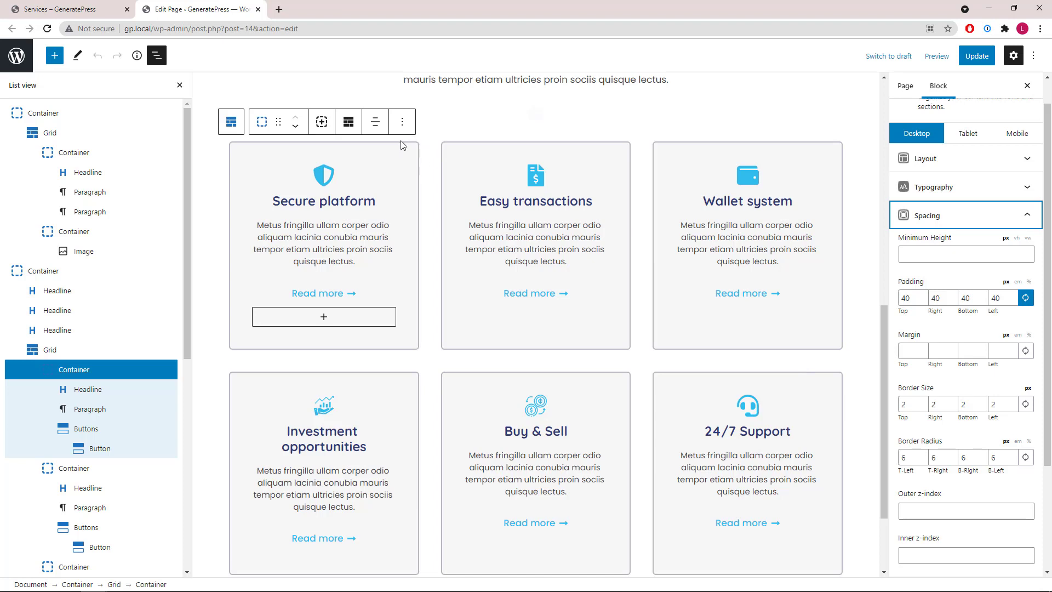
pyautogui.click(1015, 216)
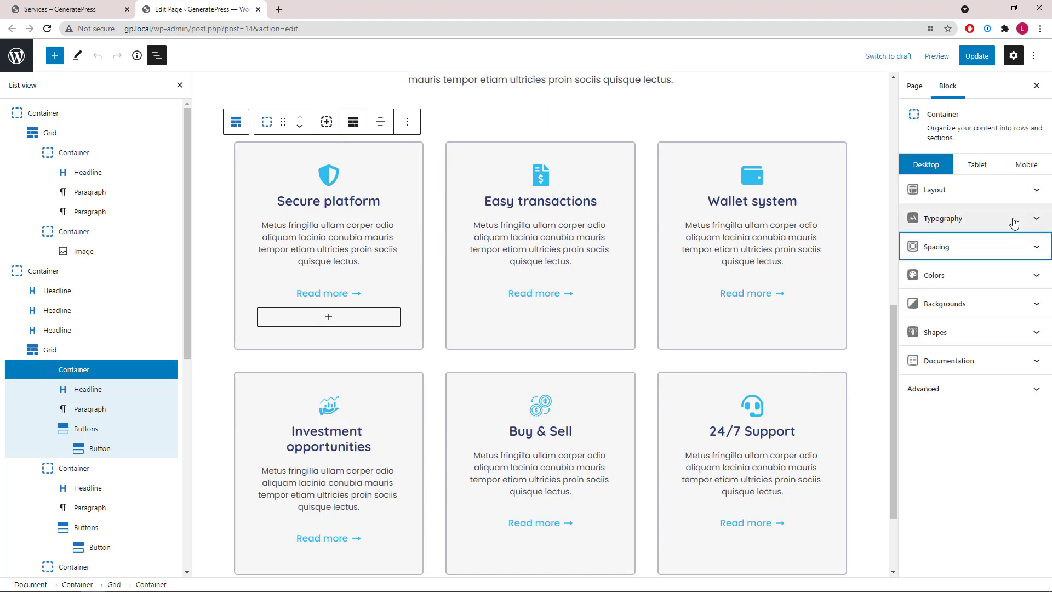
pyautogui.click(1029, 276)
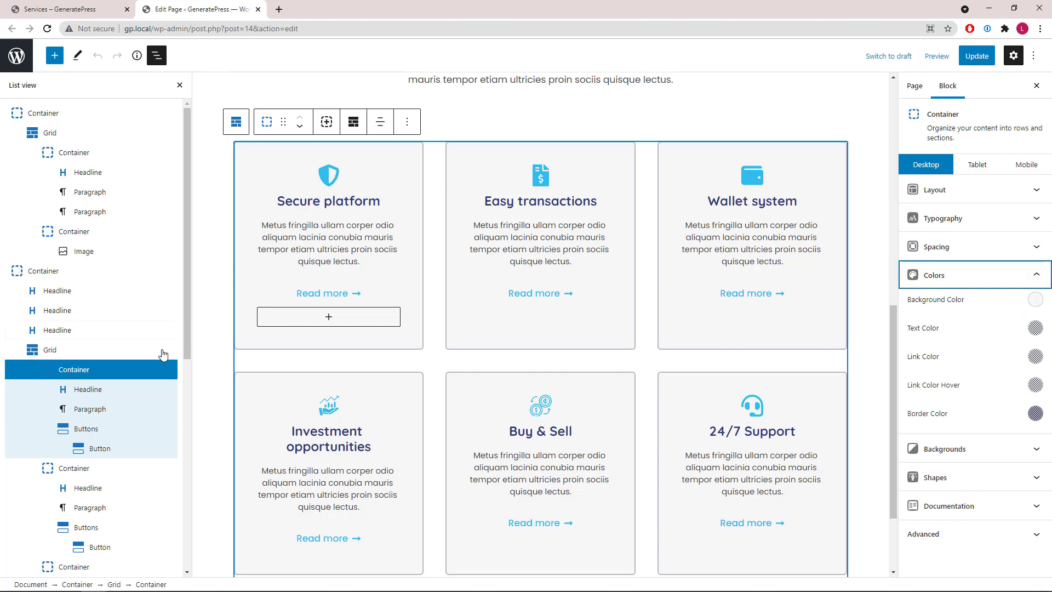
# Check the Secure platform heading's icon settings, then close the Services editor
pyautogui.click(116, 393)
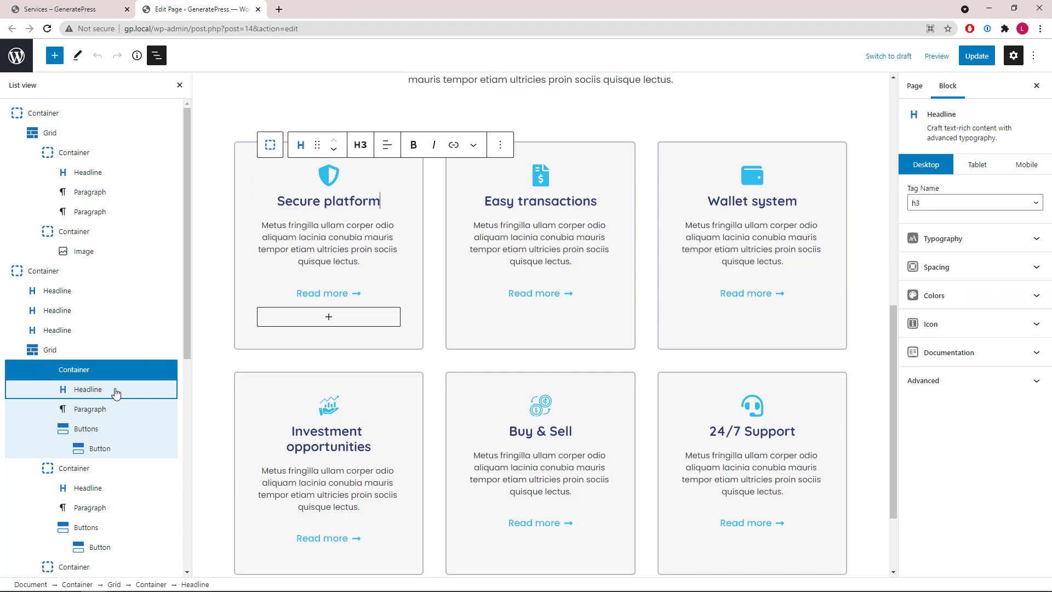
pyautogui.click(1032, 331)
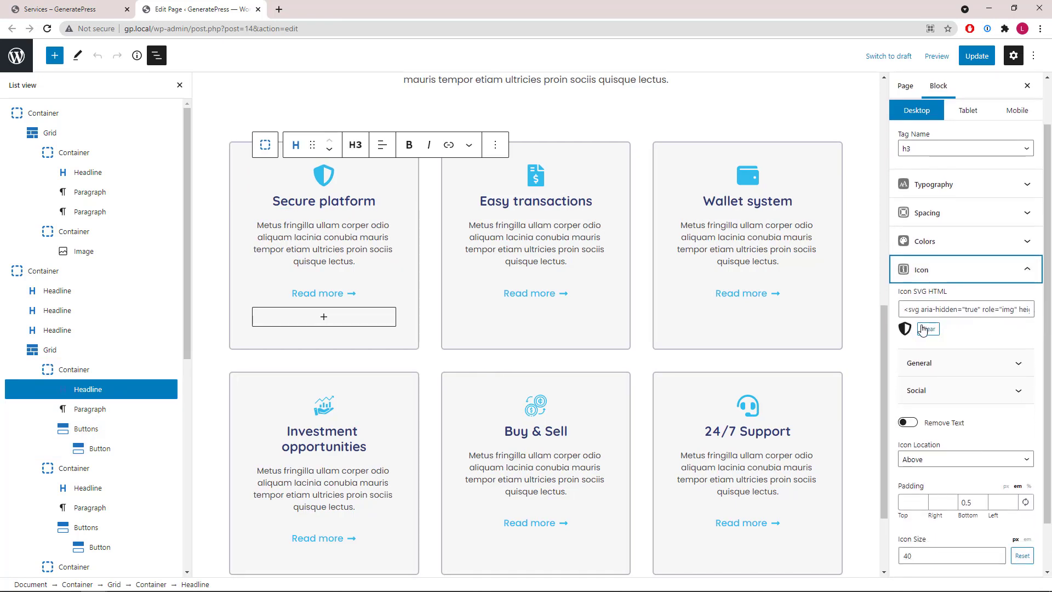
pyautogui.click(1022, 272)
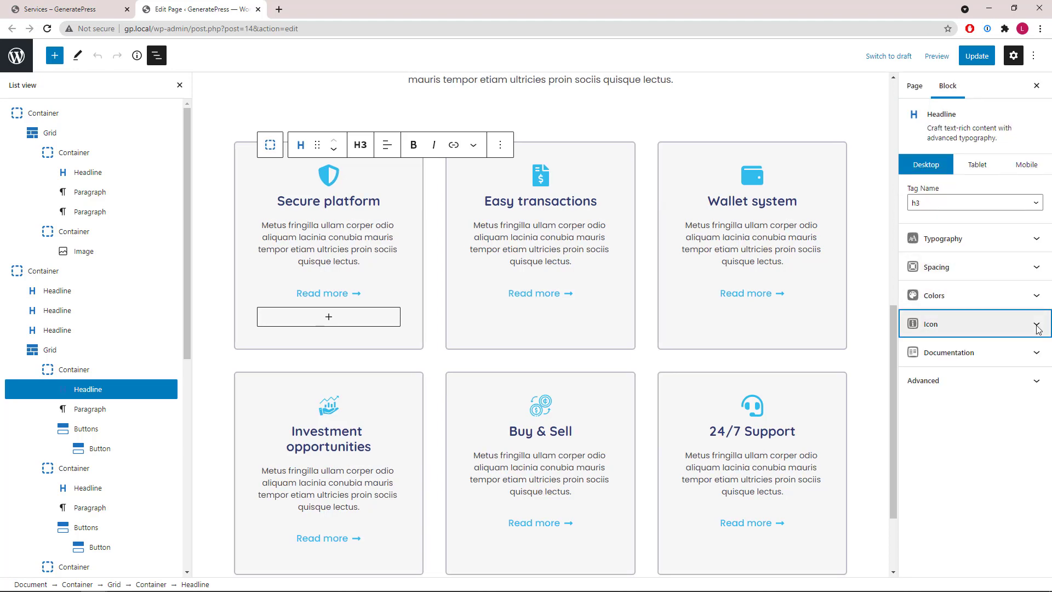
pyautogui.click(257, 9)
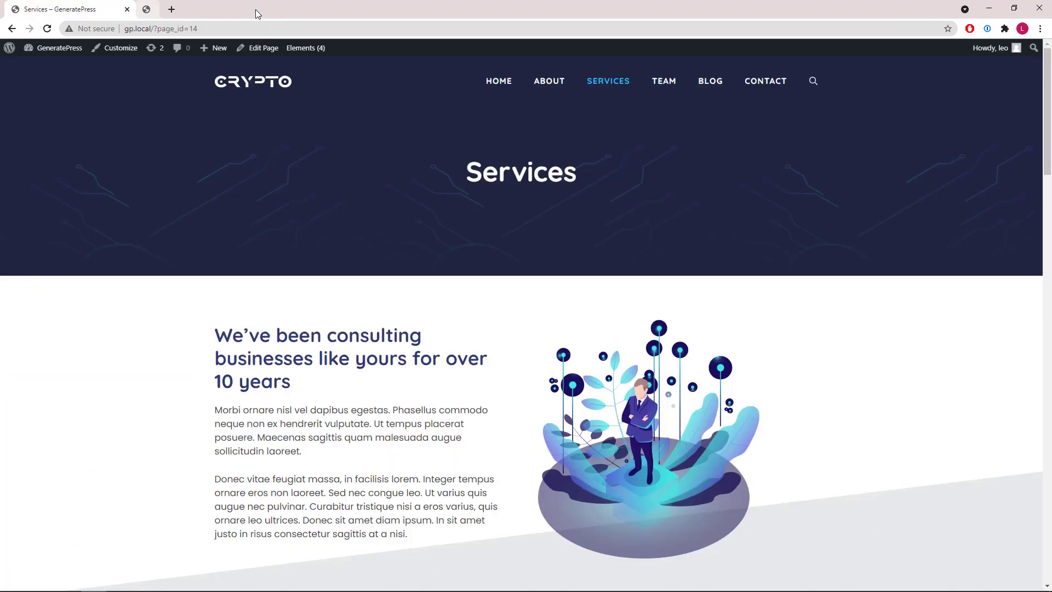
# Navigate to the Team page and open it in the block editor with List View showing
pyautogui.click(657, 83)
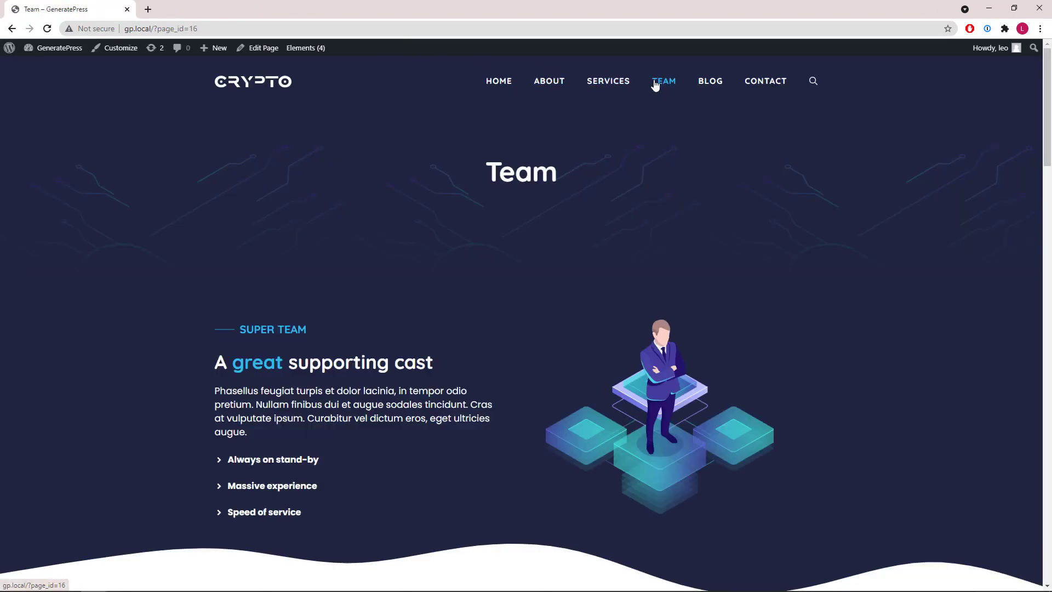
pyautogui.keyDown('ctrl'); pyautogui.click(247, 48); pyautogui.keyUp('ctrl')
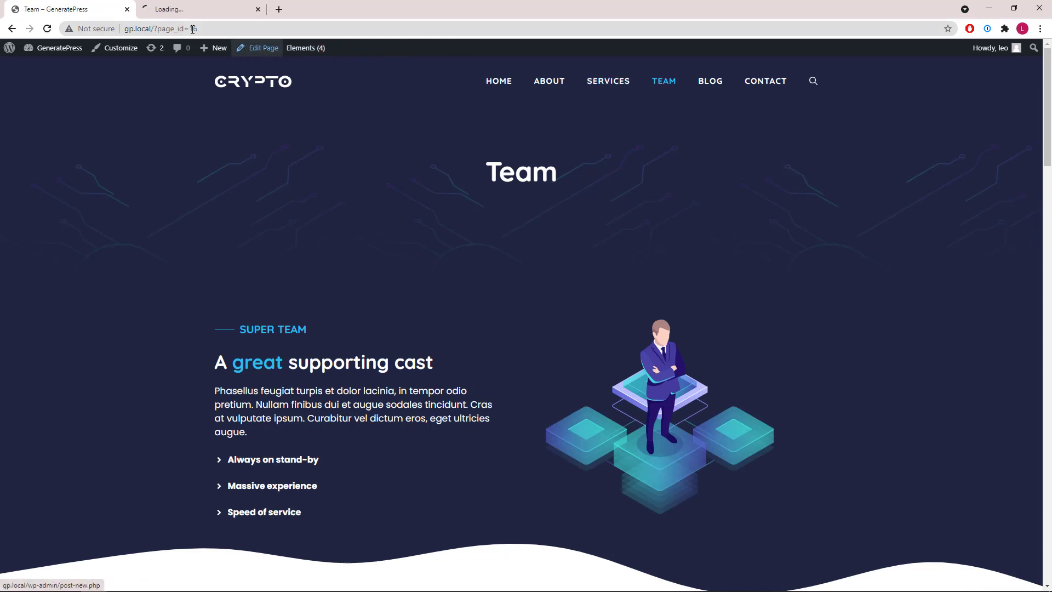
pyautogui.click(152, 11)
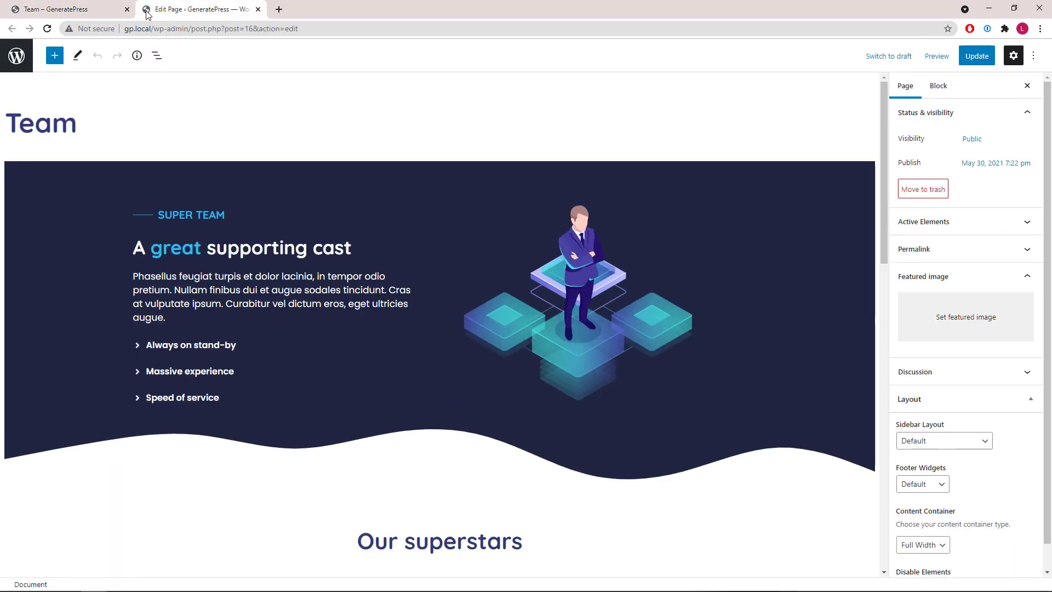
pyautogui.click(156, 56)
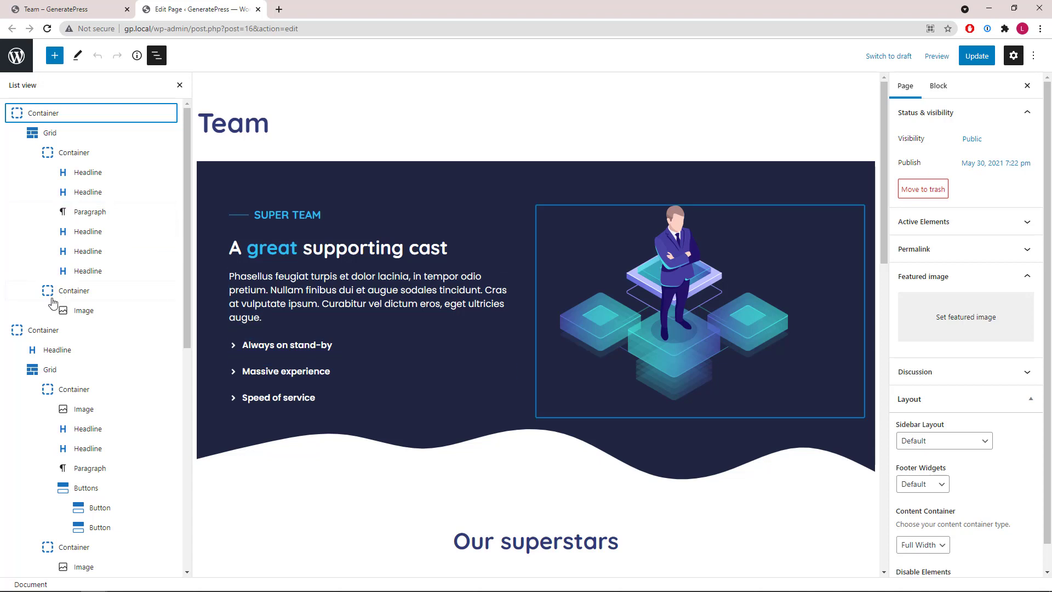
# Select the Our superstars section container to review its settings
pyautogui.click(67, 331)
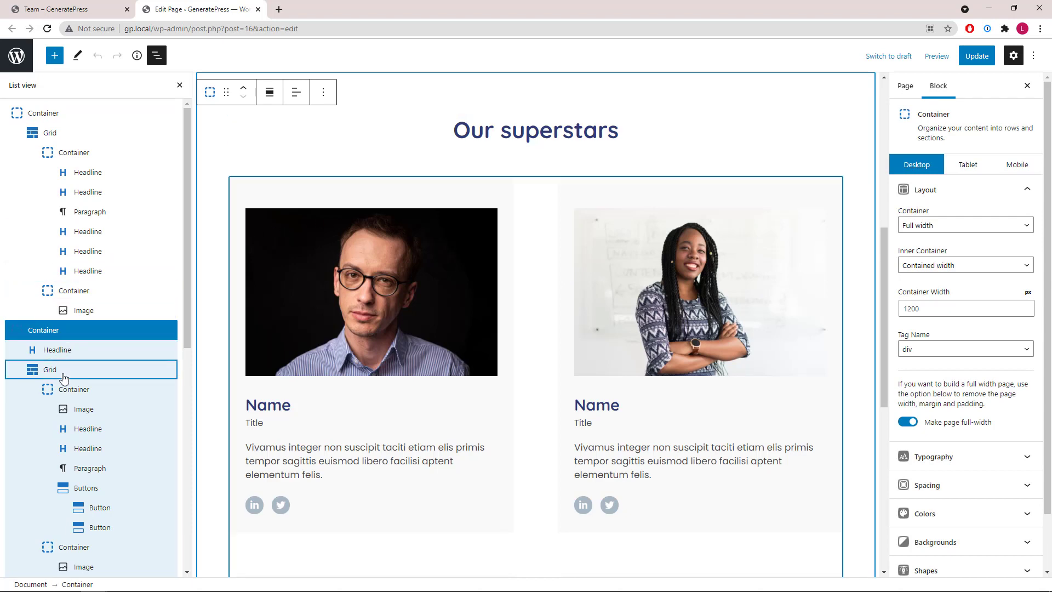
pyautogui.scroll(-6, 77, 390)
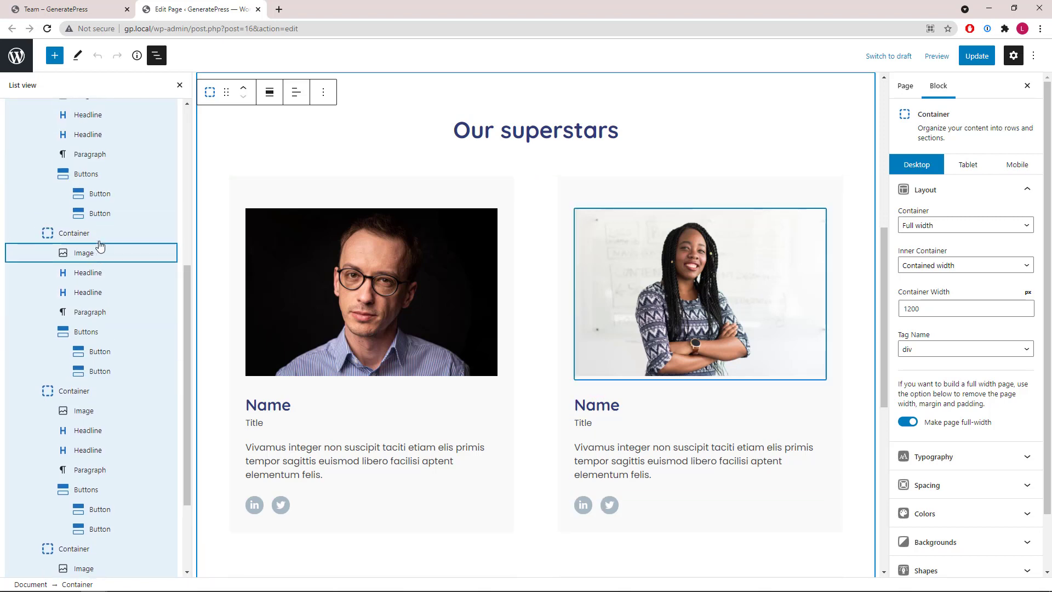
pyautogui.scroll(3, 99, 244)
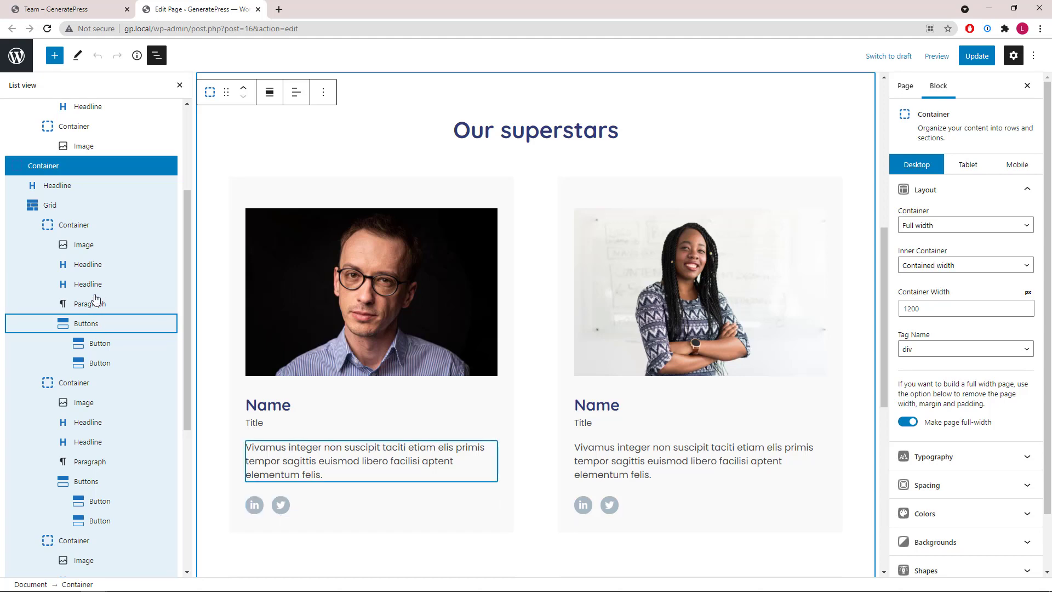
# Check the first team member card's width and colour settings, then close the editor
pyautogui.click(77, 225)
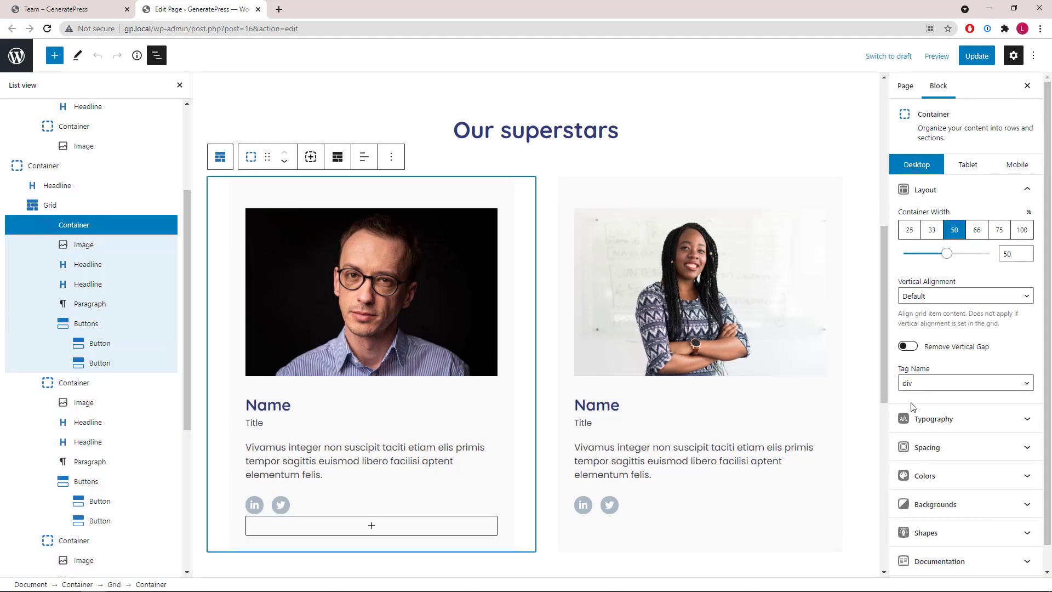
pyautogui.click(1028, 190)
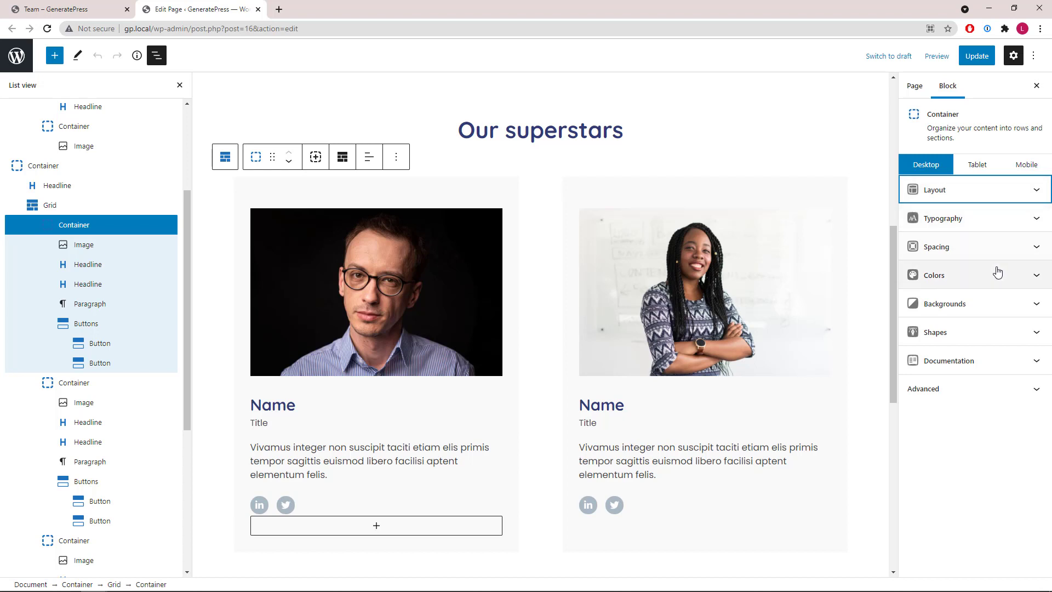
pyautogui.click(1041, 283)
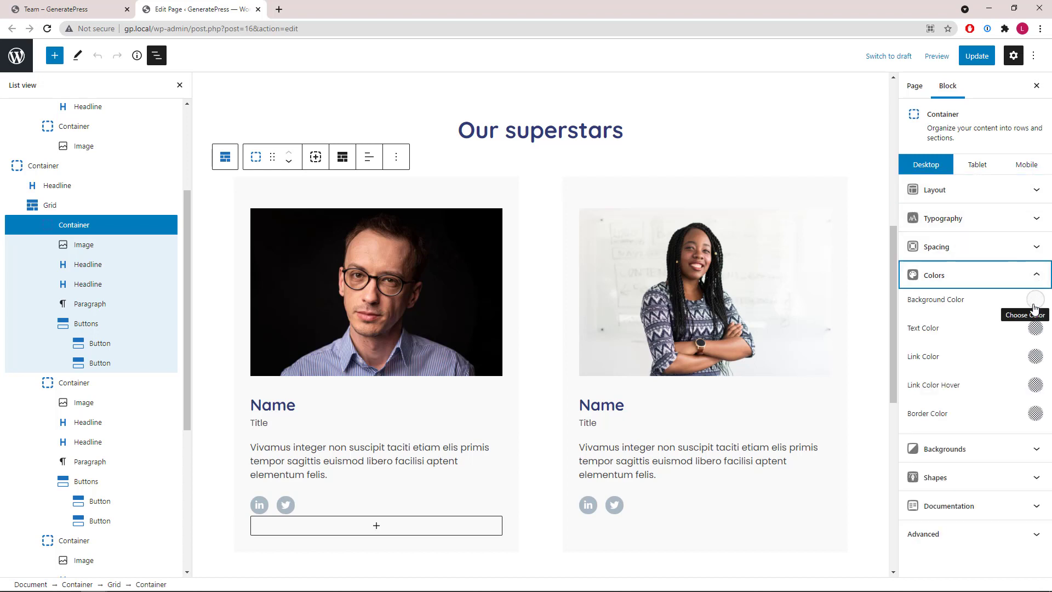
pyautogui.click(1036, 278)
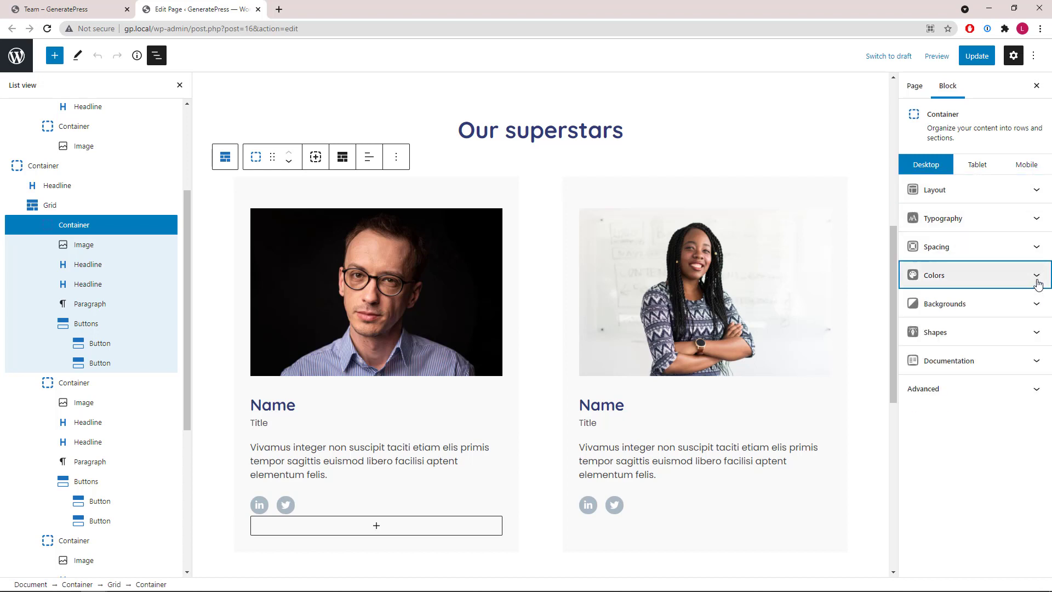
pyautogui.click(258, 9)
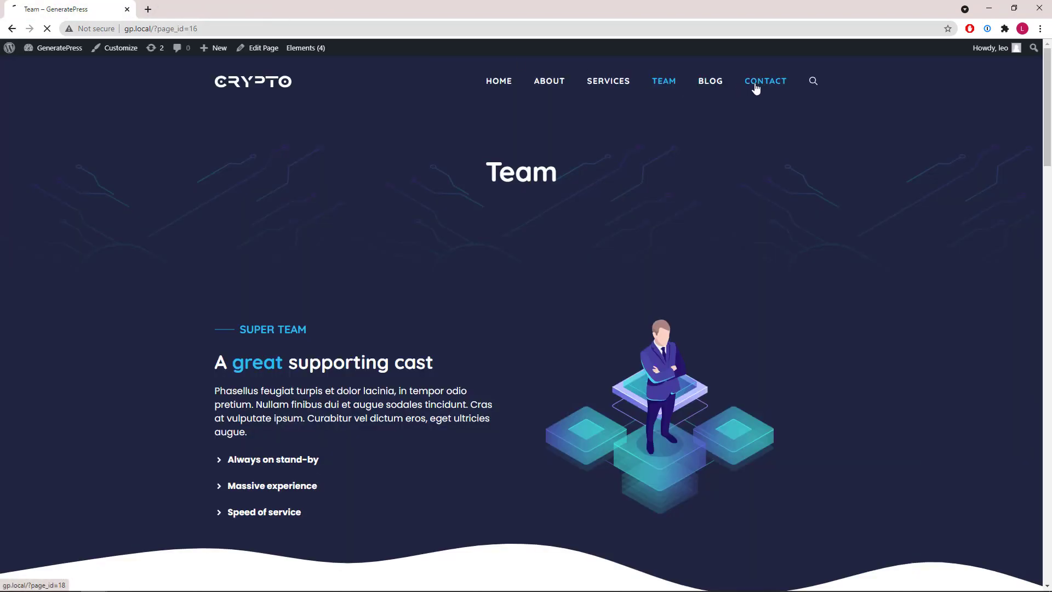
# Open the Contact page editor in a new tab and show List View
pyautogui.middleClick(260, 49)
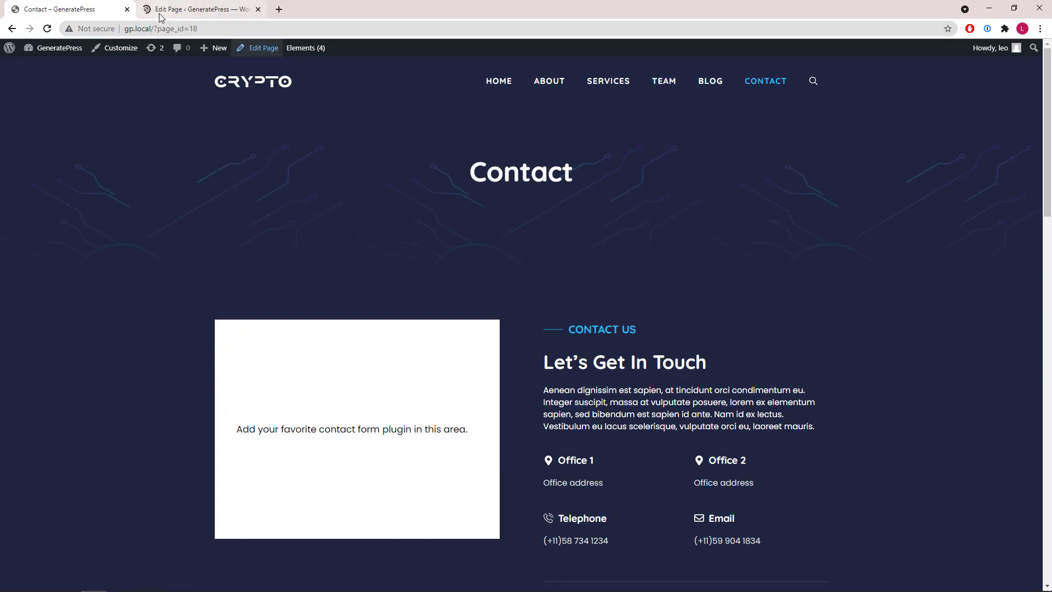
pyautogui.click(160, 14)
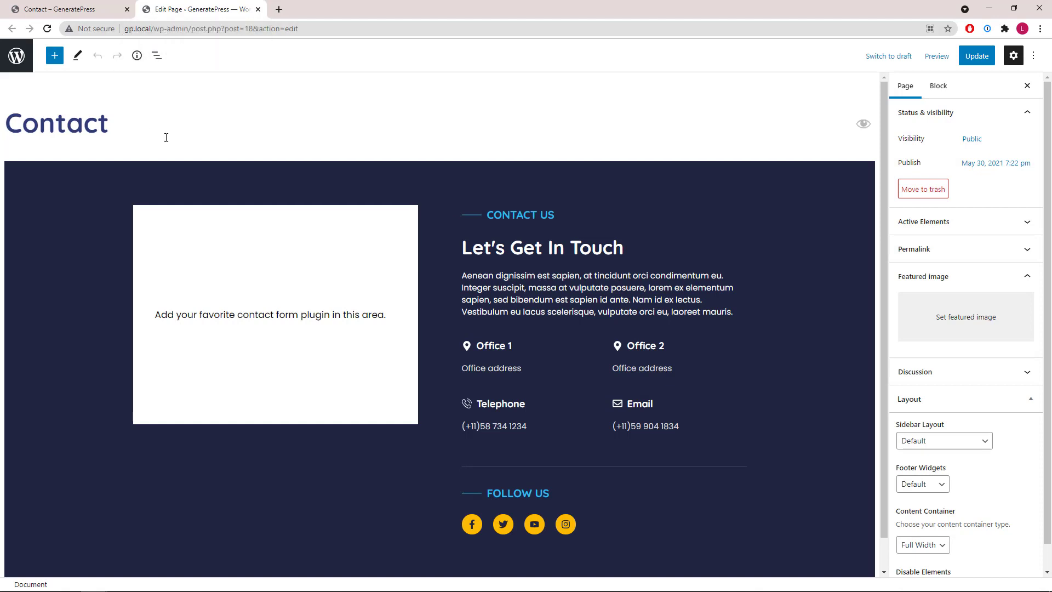
pyautogui.click(157, 61)
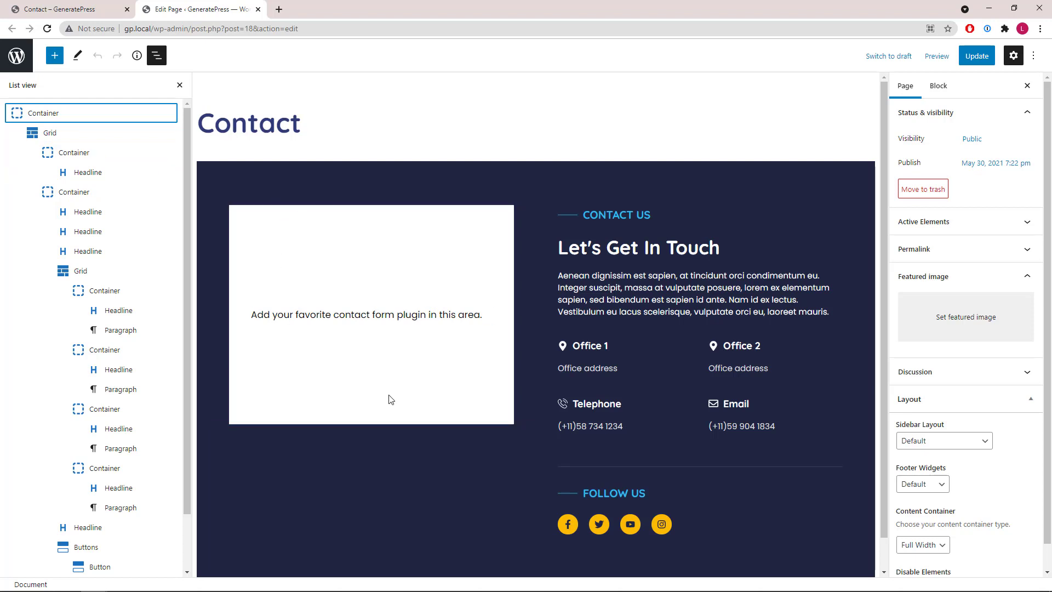
# Check the contact details column and Follow Us heading spacing, then close the editor
pyautogui.click(130, 197)
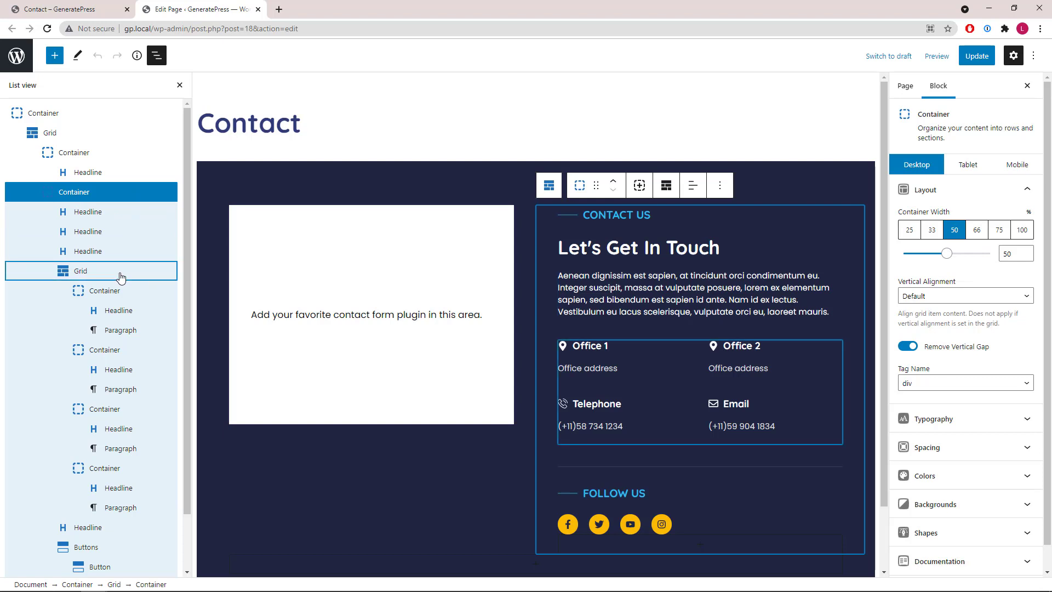
pyautogui.scroll(-2, 120, 277)
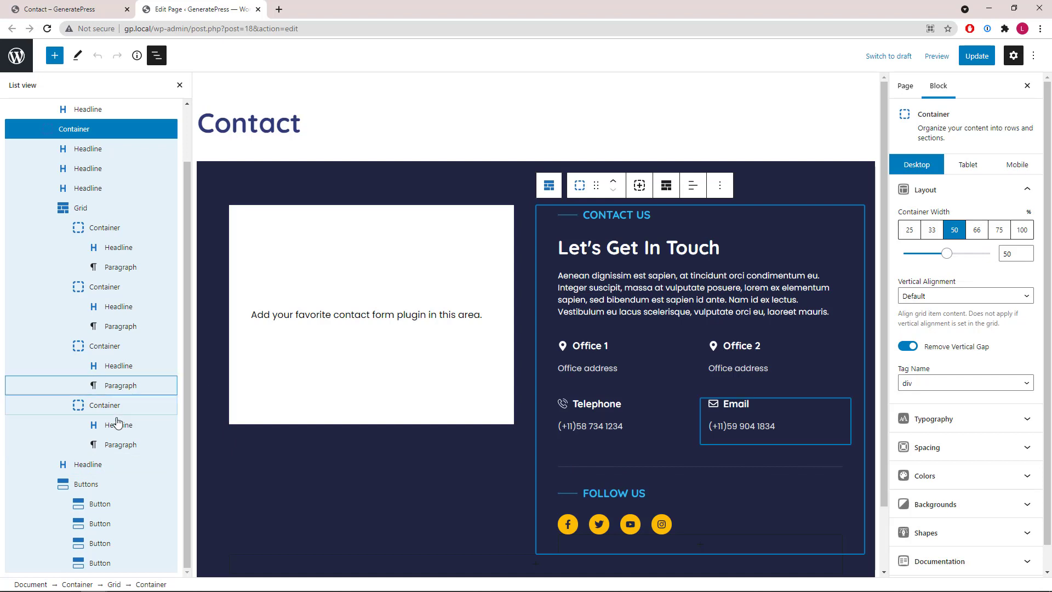
pyautogui.click(108, 466)
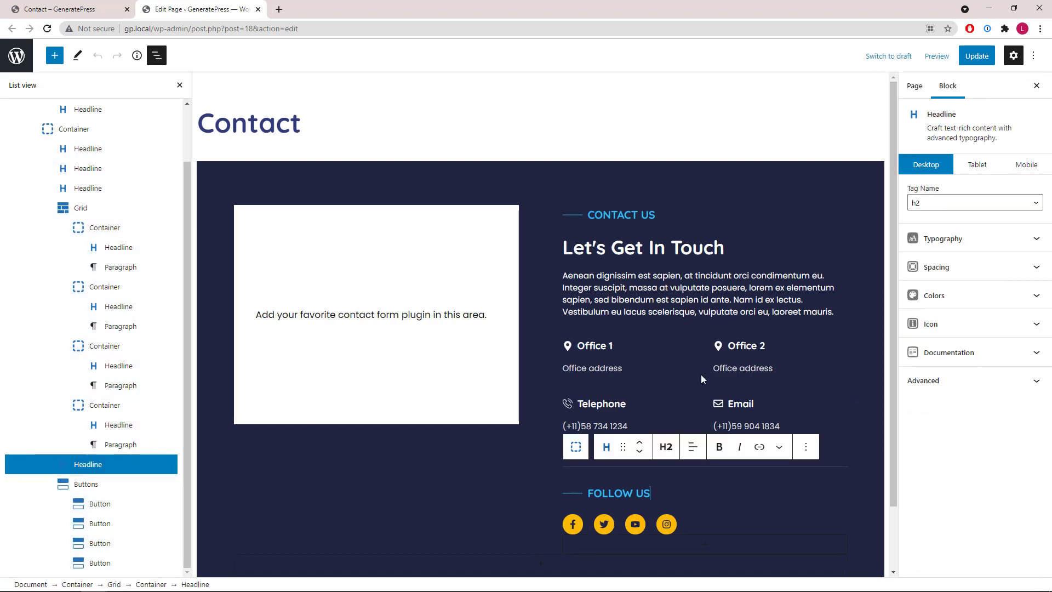
pyautogui.click(988, 270)
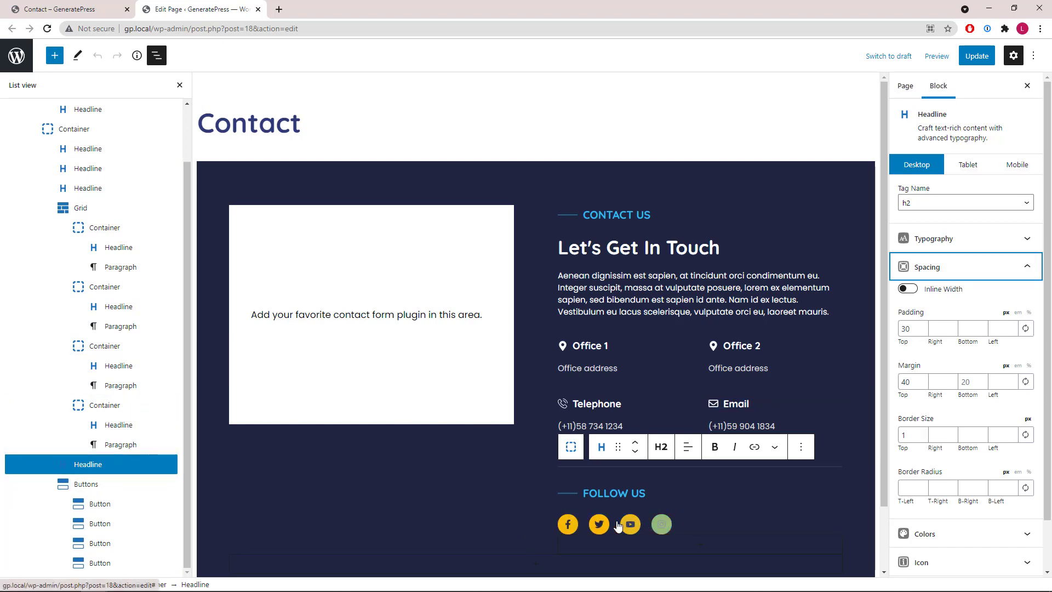
pyautogui.click(258, 9)
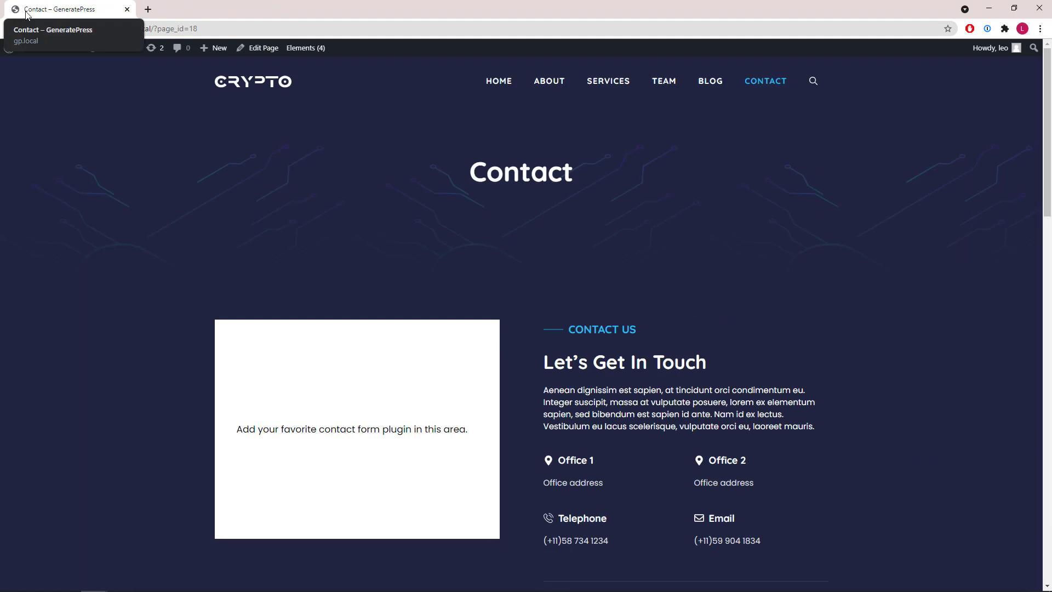
# Open the Elements list, then open the Archive layout Content Template in the block editor
pyautogui.middleClick(291, 49)
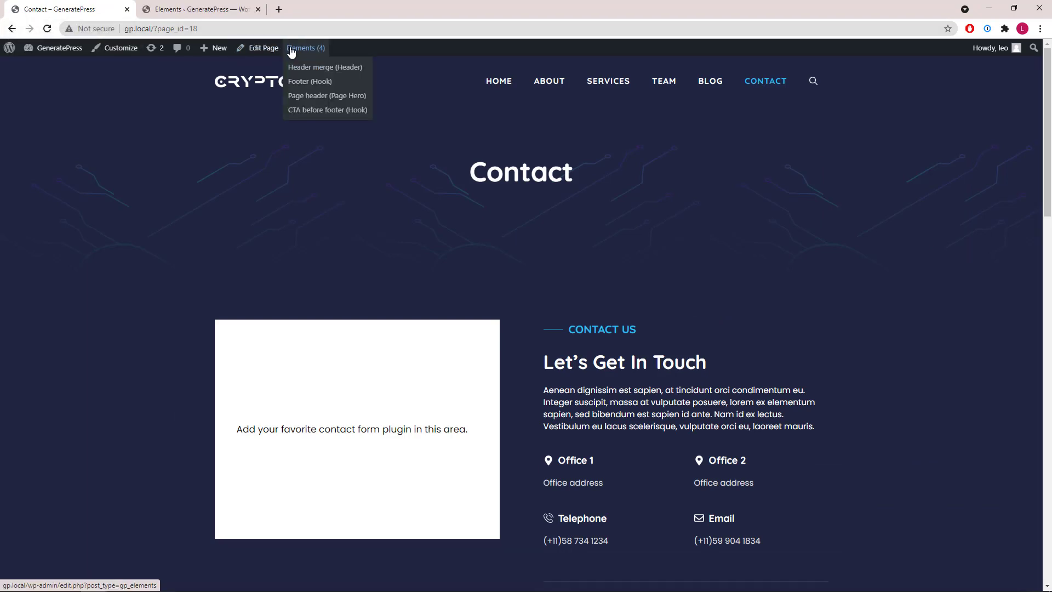
pyautogui.click(147, 11)
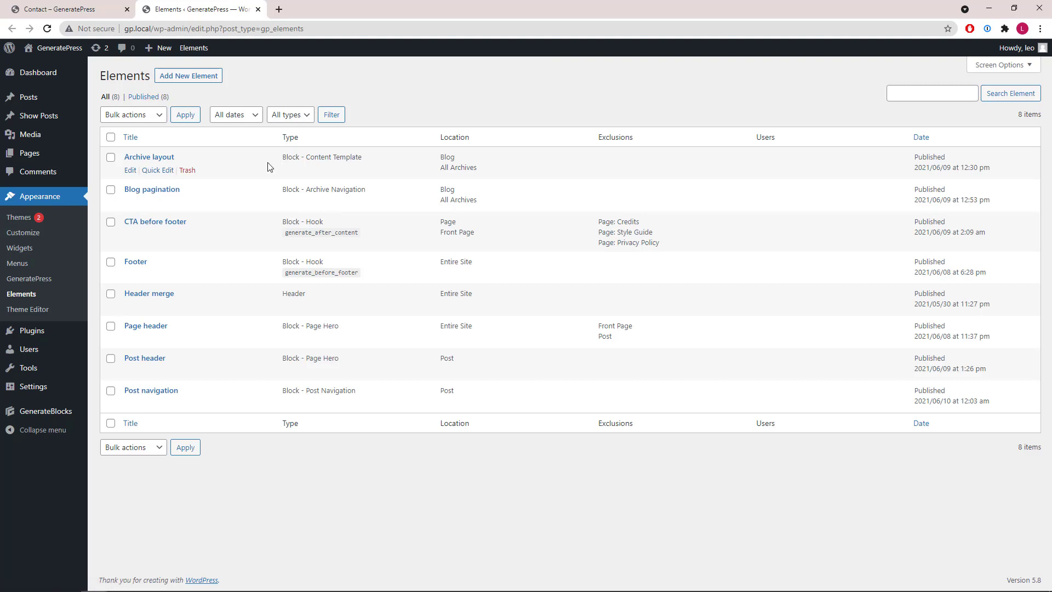
pyautogui.middleClick(130, 170)
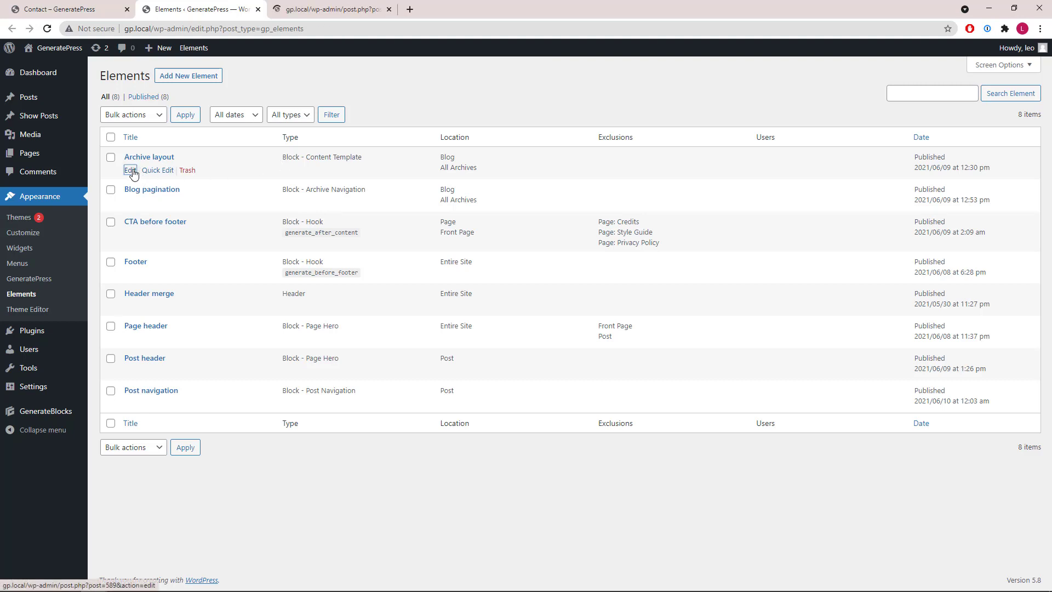
pyautogui.click(277, 10)
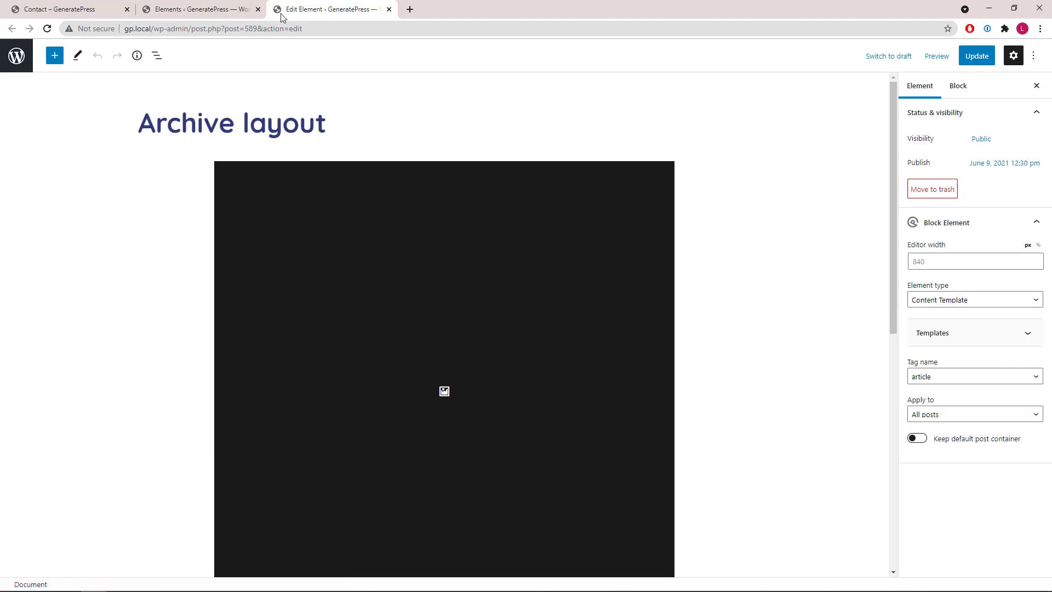
# Inspect the dynamic sources of the Archive layout's featured image, post date and Hello World title
pyautogui.scroll(-2, 465, 160)
pyautogui.click(331, 174)
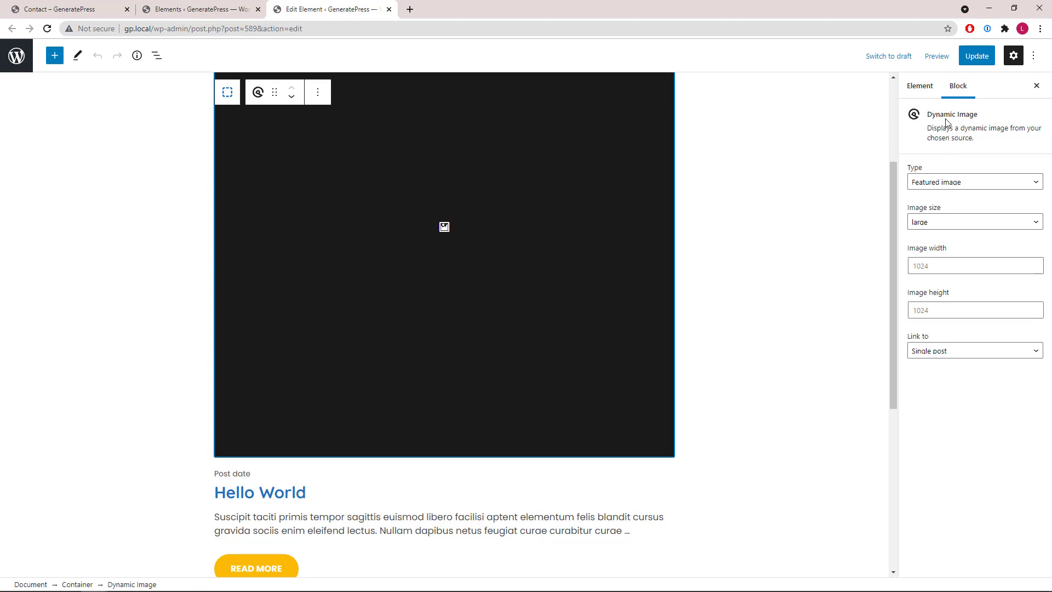
pyautogui.scroll(-1, 474, 279)
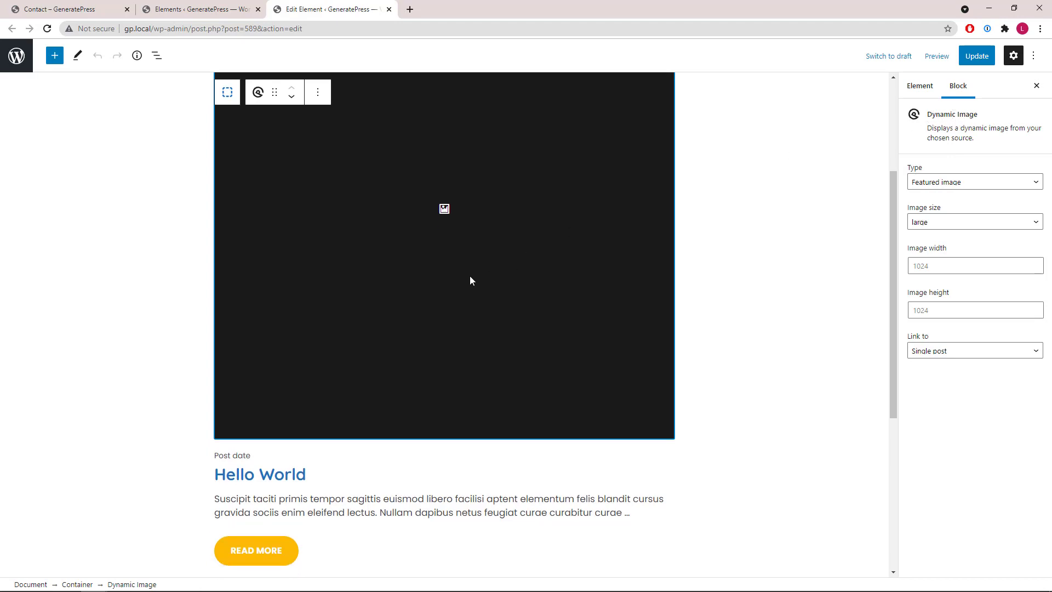
pyautogui.click(228, 416)
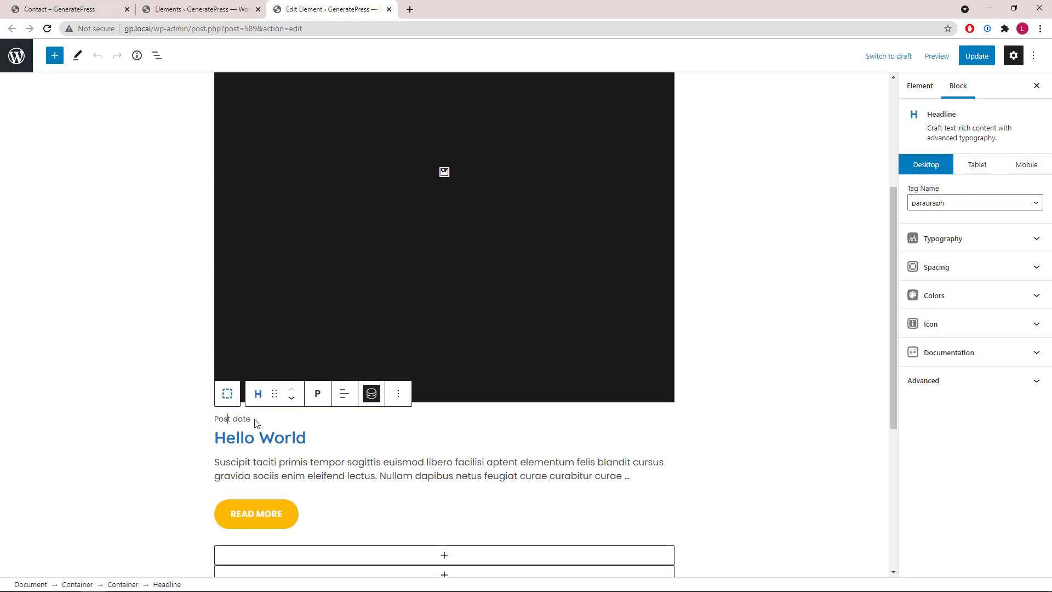
pyautogui.click(371, 396)
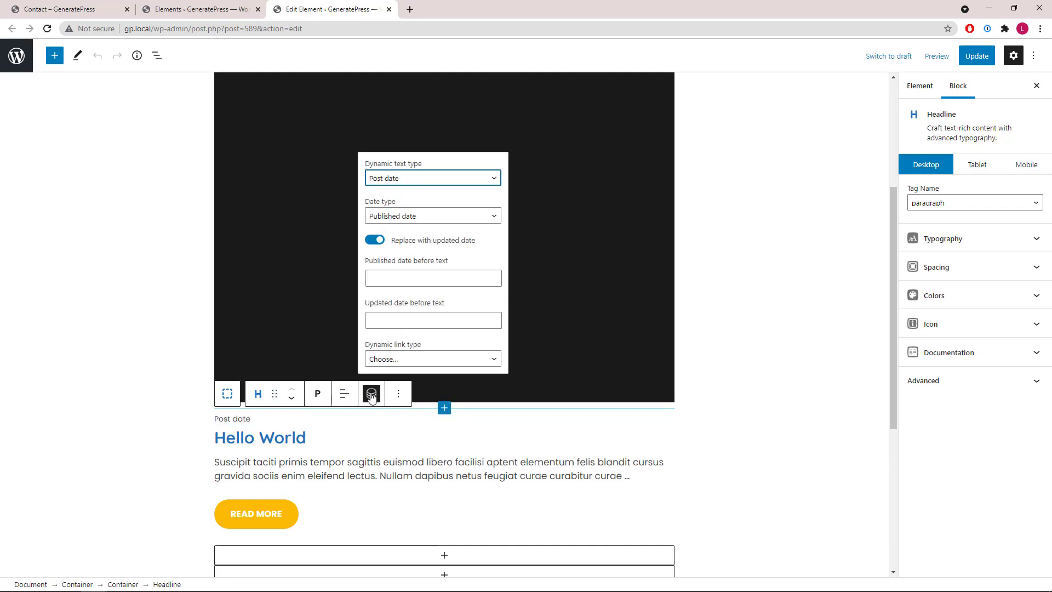
pyautogui.click(372, 395)
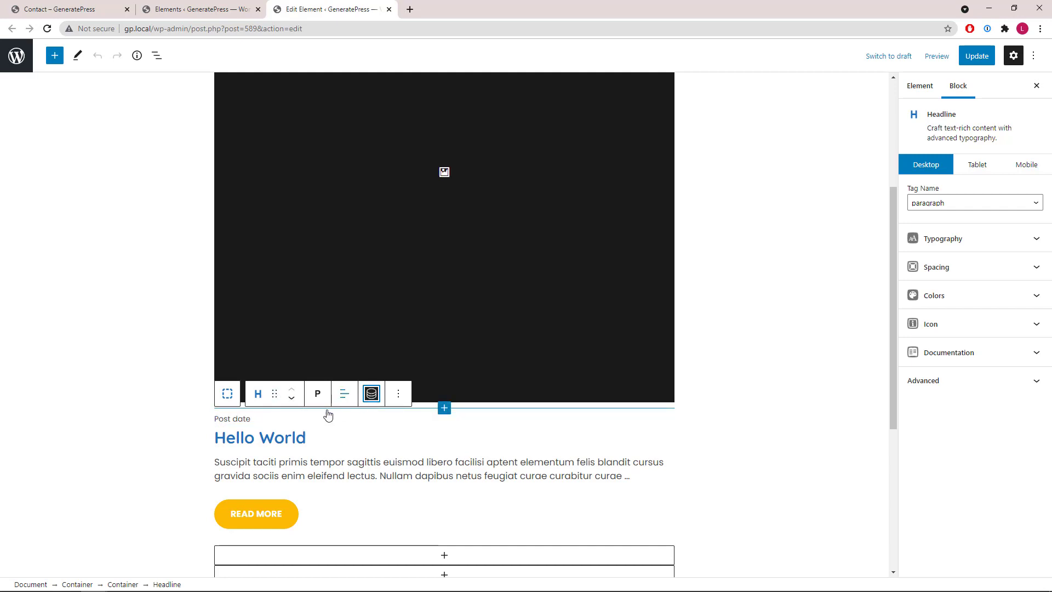
pyautogui.click(286, 437)
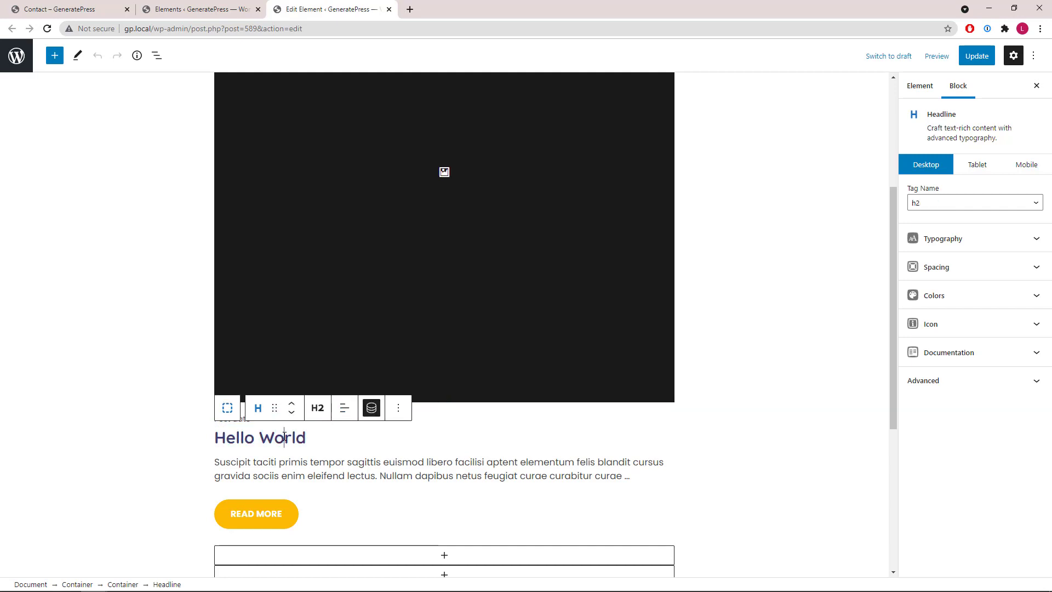
pyautogui.click(371, 408)
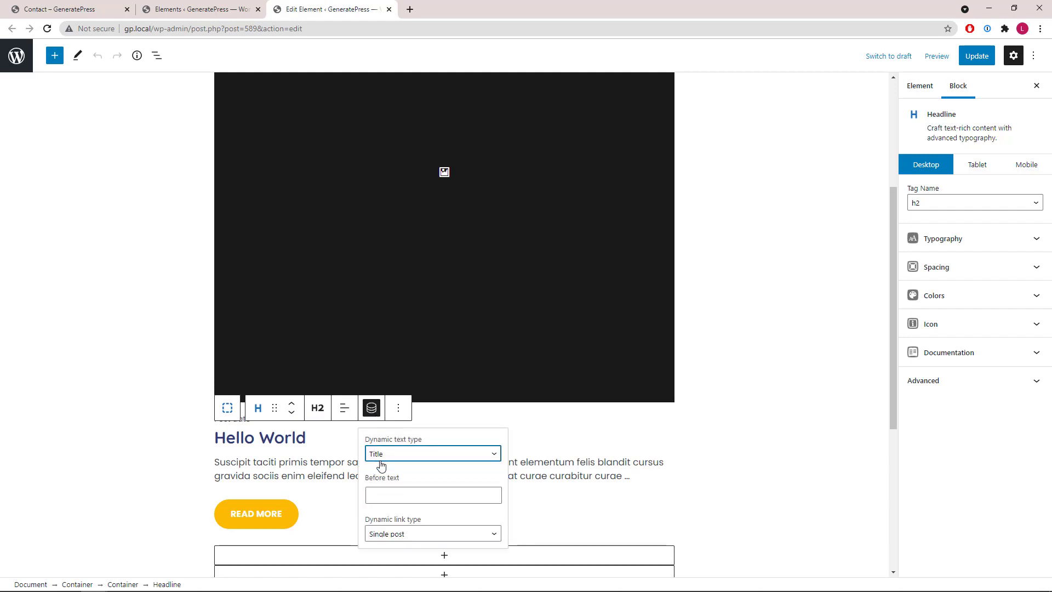
pyautogui.click(372, 411)
# Check the excerpt and READ MORE button dynamic settings, then open Blog pagination for editing
pyautogui.click(295, 466)
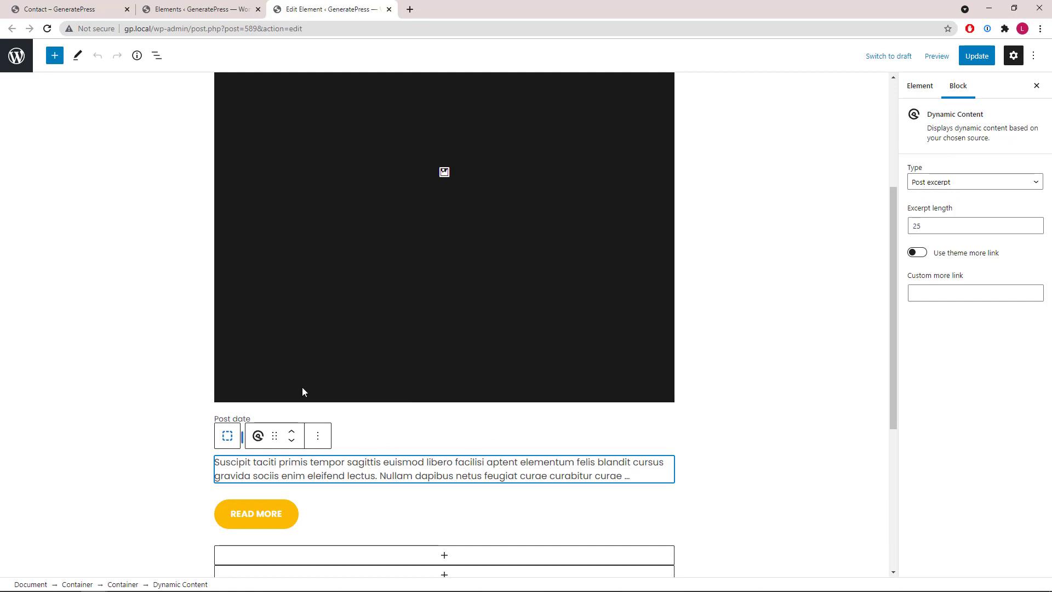
pyautogui.click(265, 514)
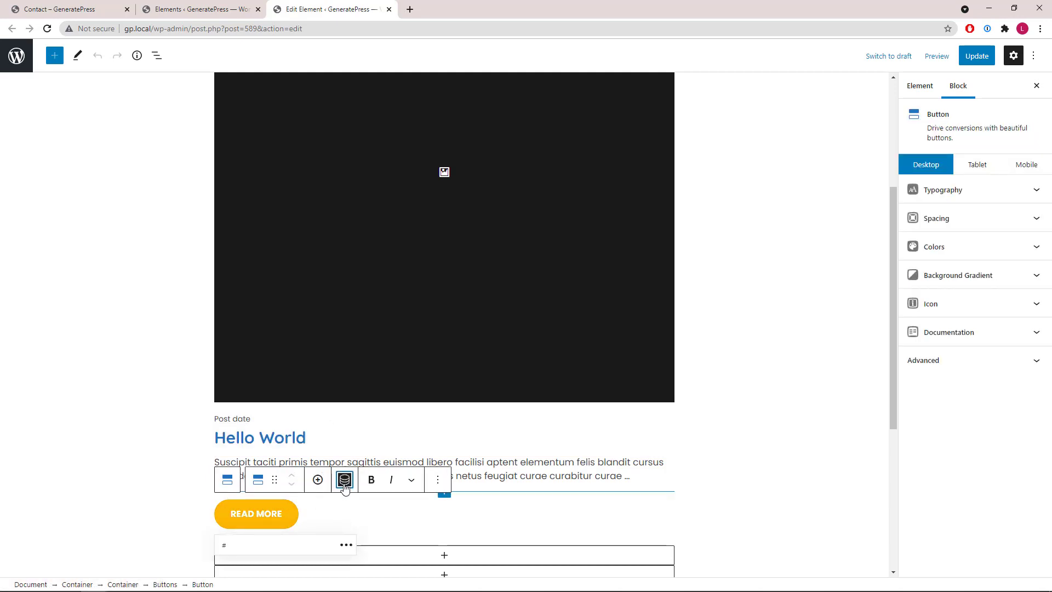
pyautogui.click(345, 481)
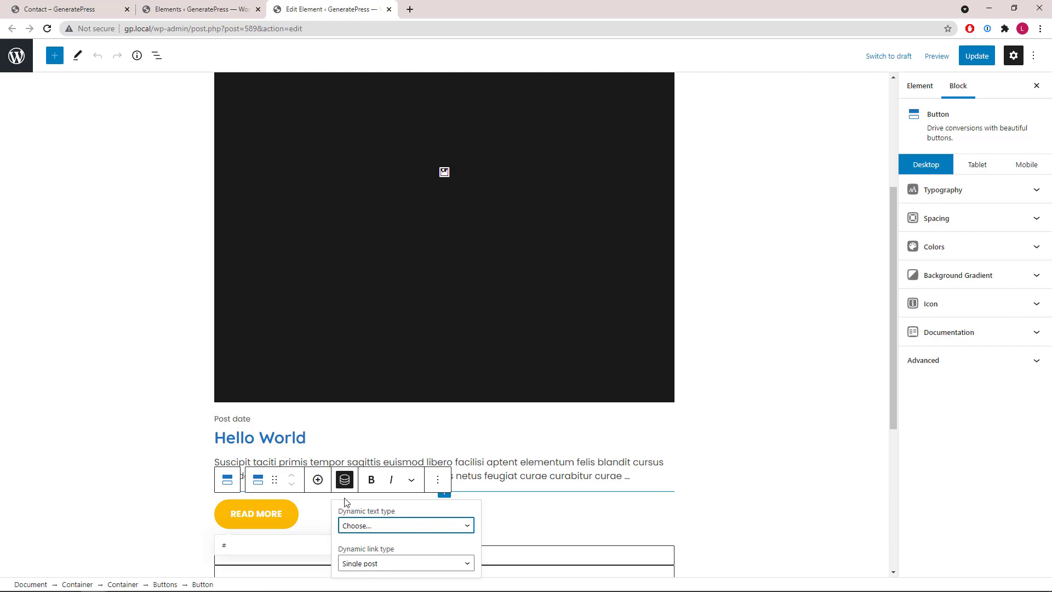
pyautogui.click(344, 481)
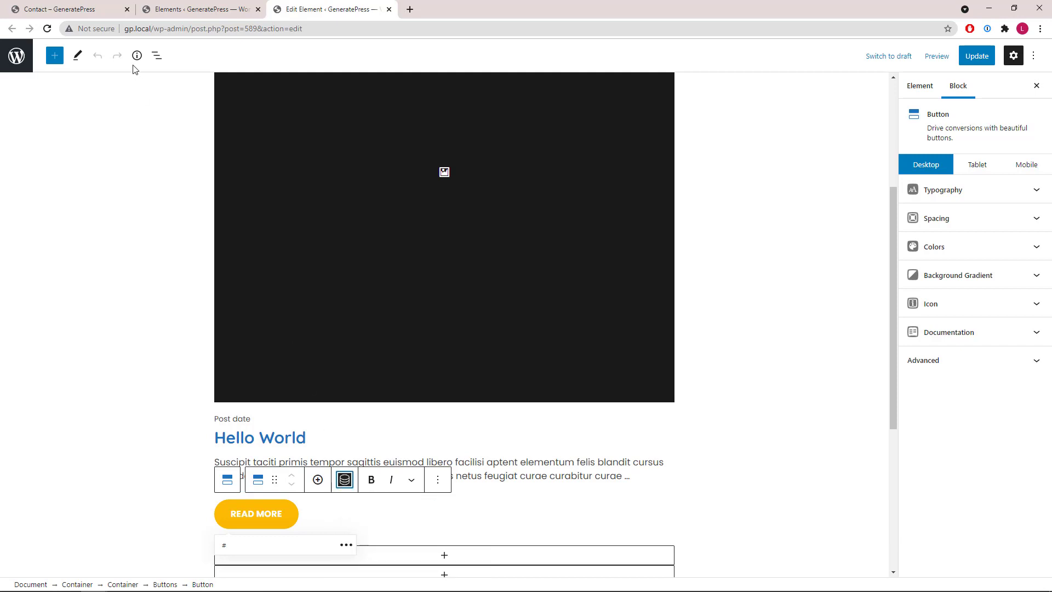
pyautogui.click(146, 14)
pyautogui.middleClick(130, 202)
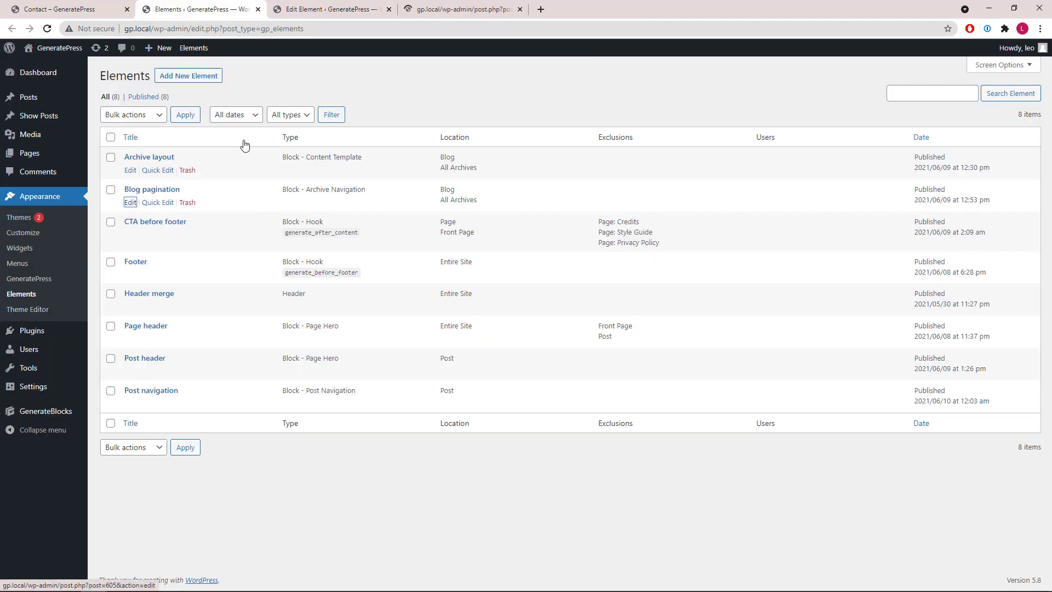
# Confirm the right and left pagination arrows link to the next and previous posts pages
pyautogui.click(410, 12)
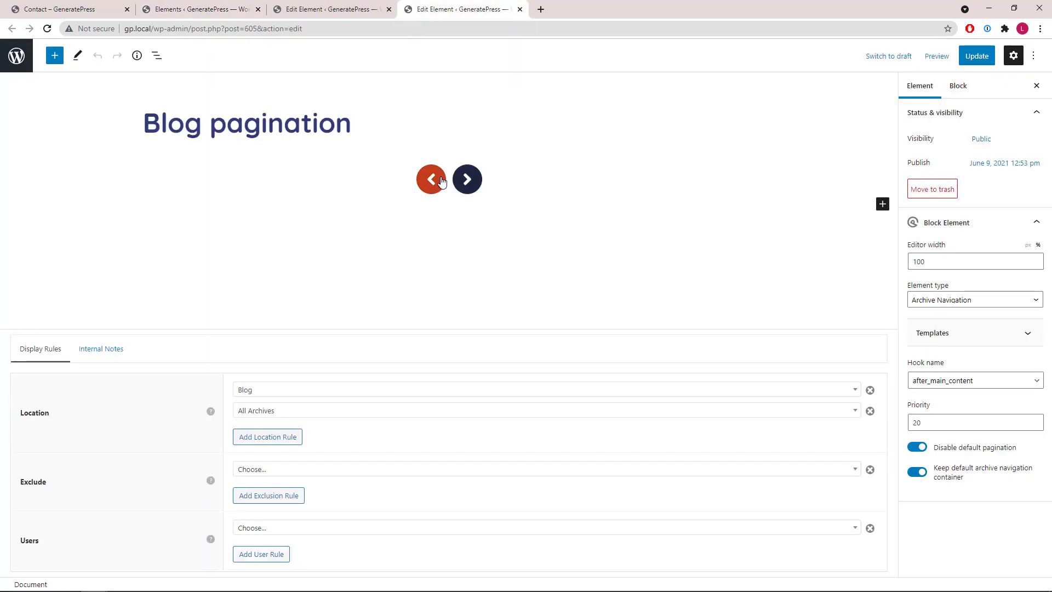
pyautogui.click(460, 187)
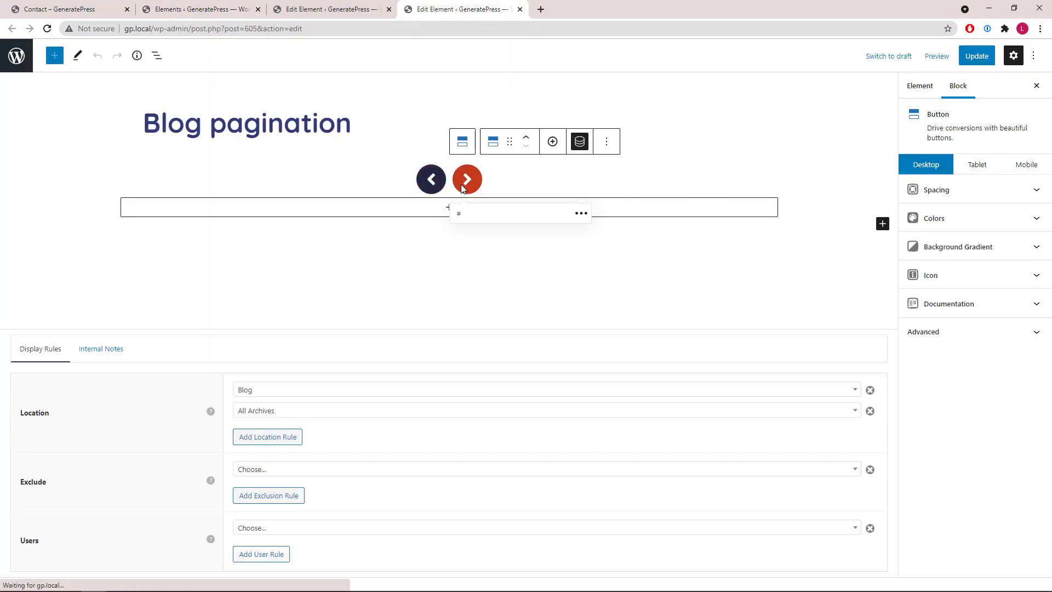
pyautogui.click(580, 142)
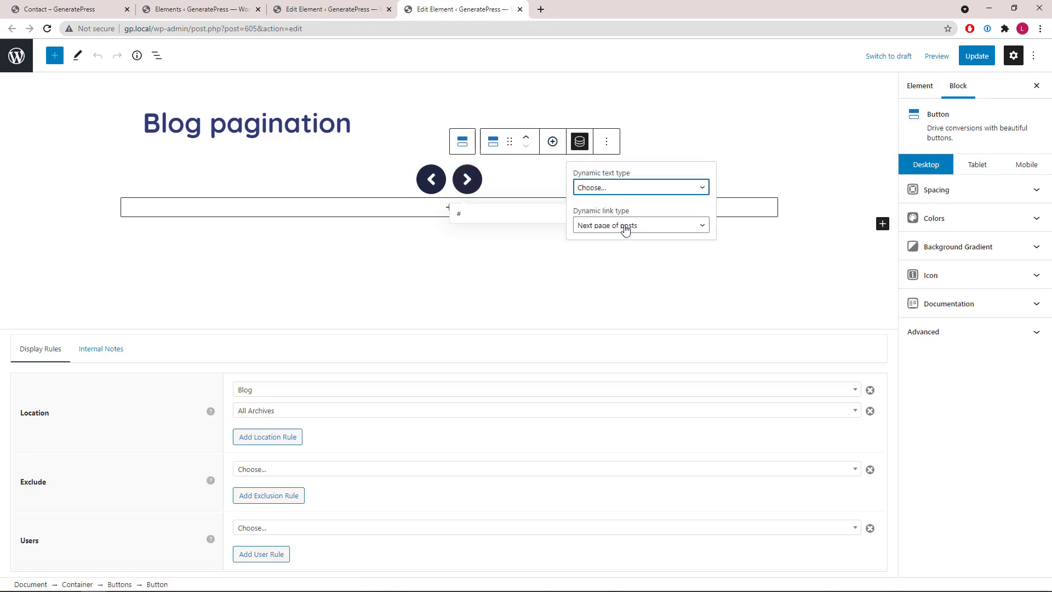
pyautogui.click(431, 179)
pyautogui.click(543, 144)
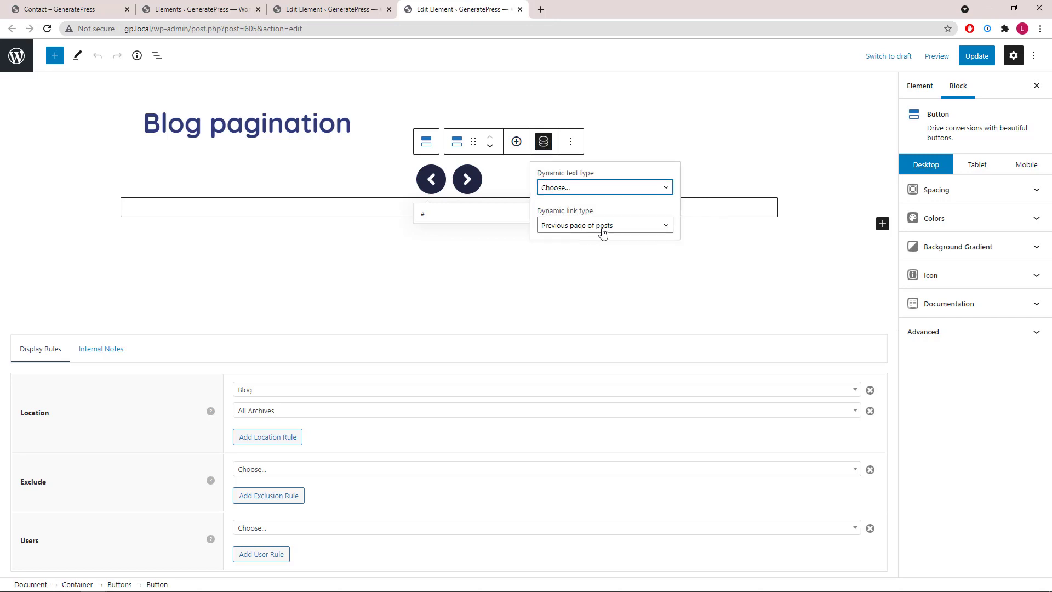
# Close both element editors and open the site's live Blog page
pyautogui.click(389, 9)
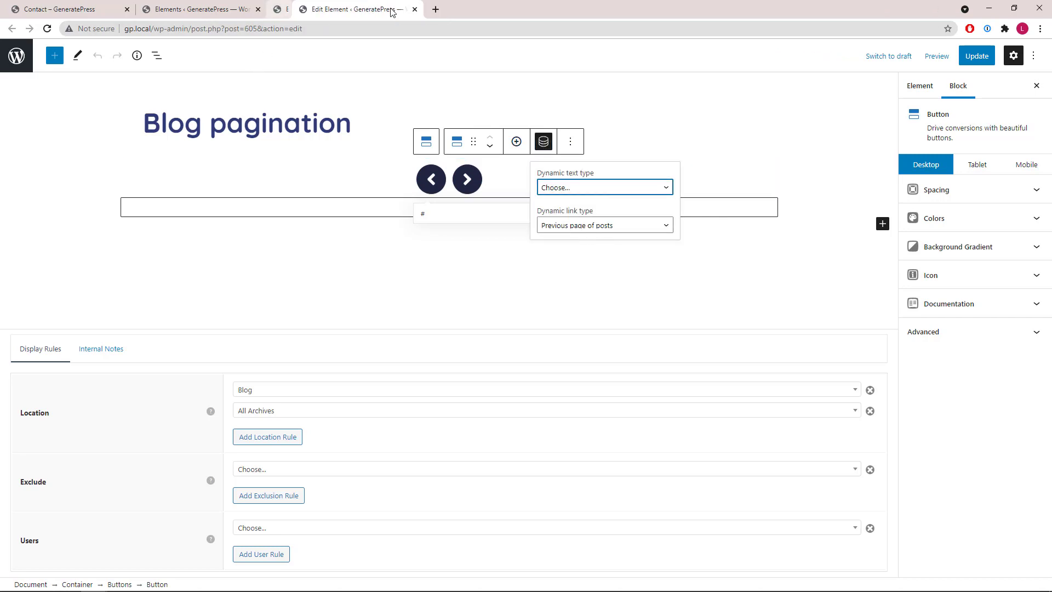
pyautogui.click(390, 9)
pyautogui.click(85, 14)
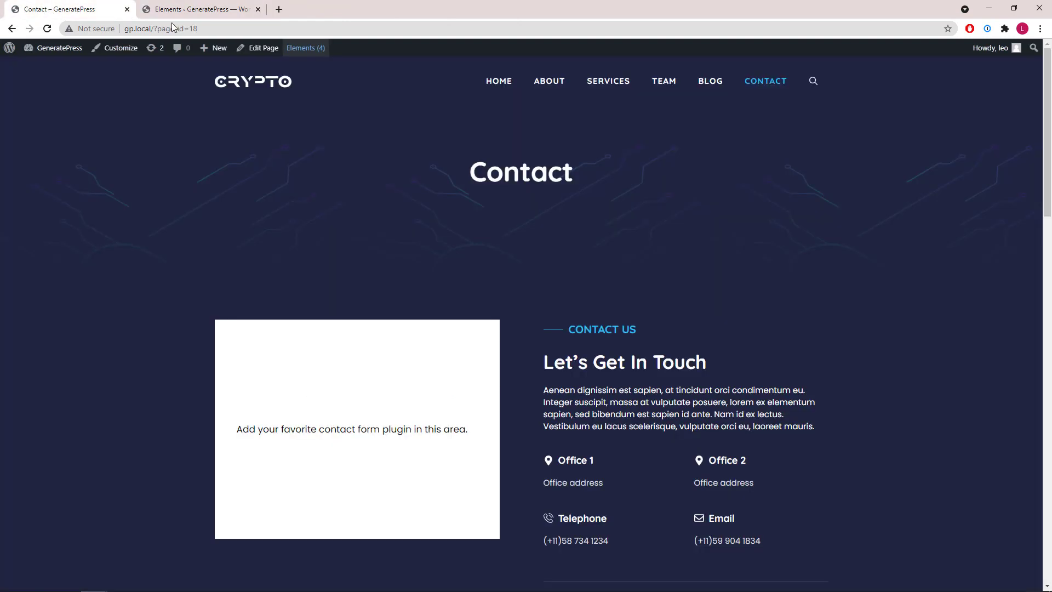
pyautogui.click(708, 82)
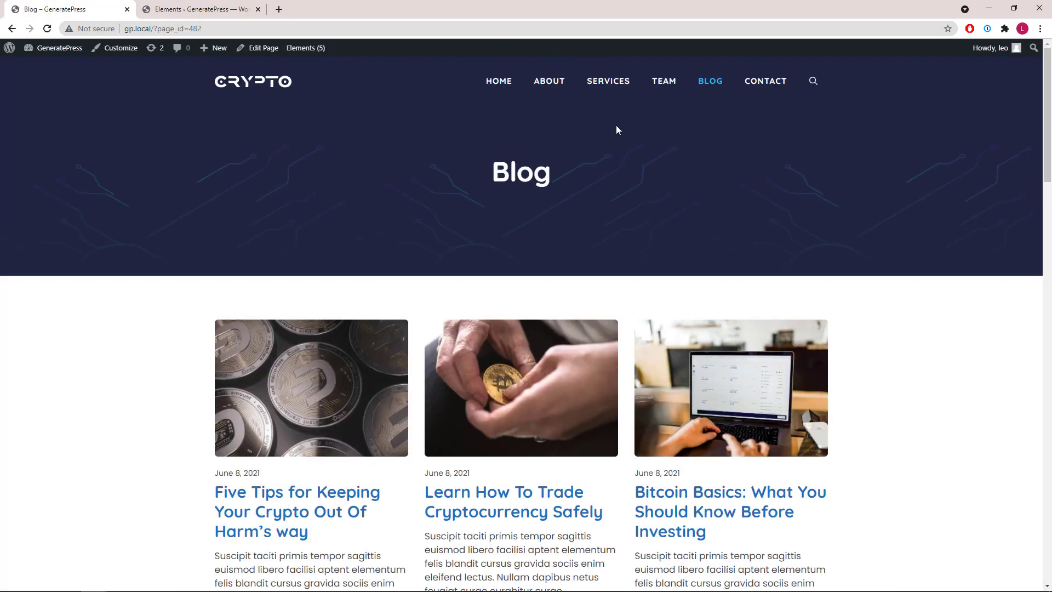
# Load the Blog page's next page of posts, then return to the Elements list
pyautogui.scroll(-4, 616, 125)
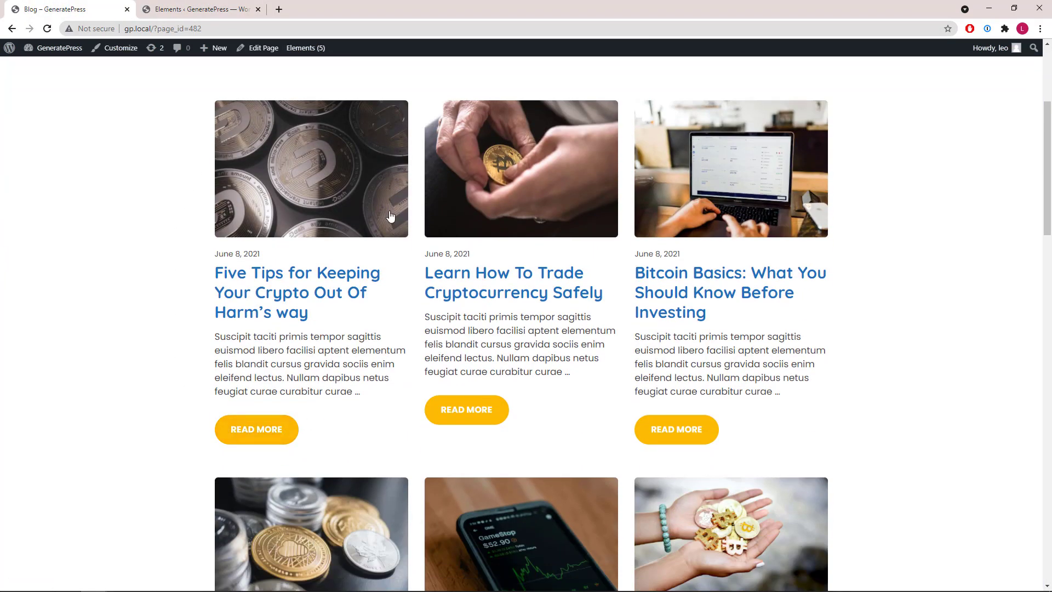
pyautogui.scroll(-15, 318, 184)
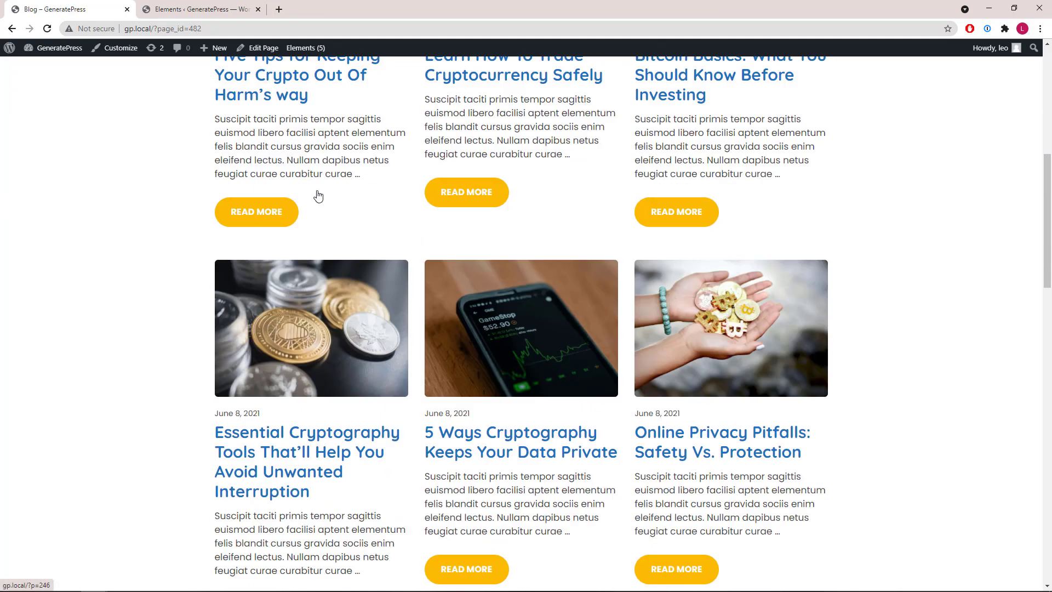
pyautogui.scroll(-5, 318, 197)
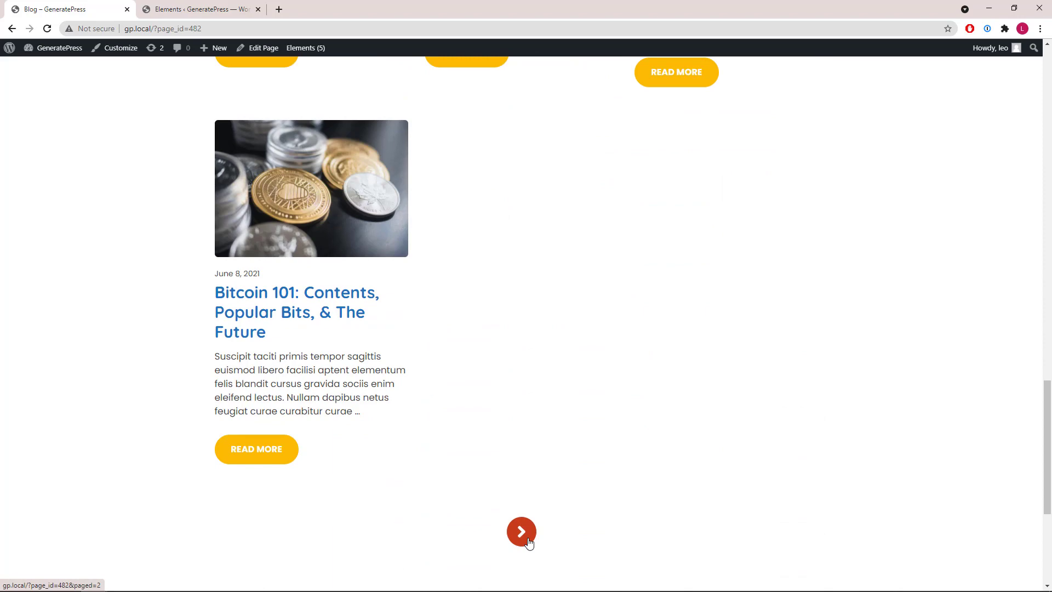
pyautogui.click(524, 533)
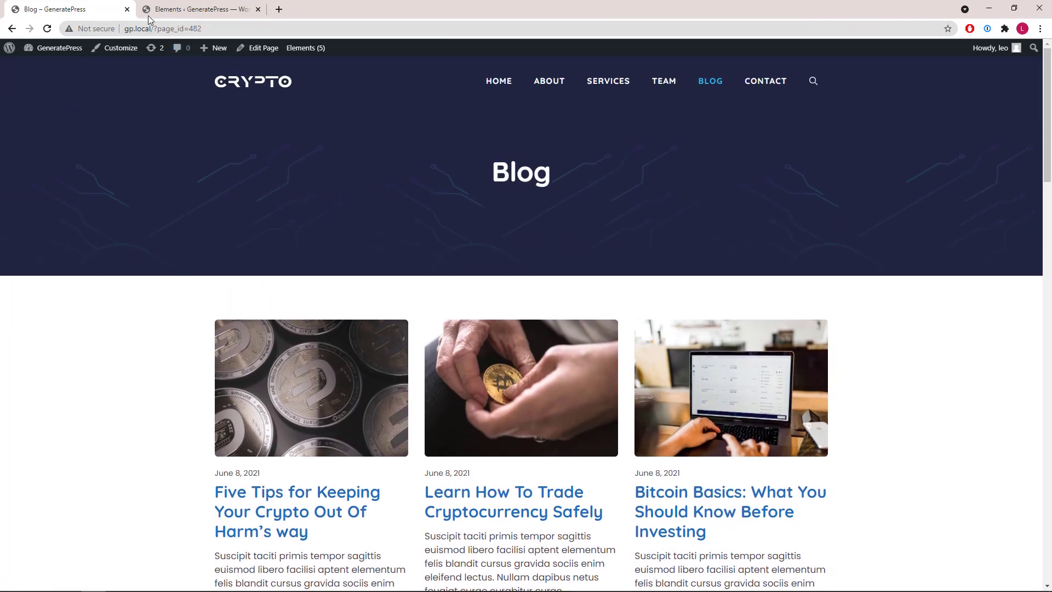
pyautogui.click(147, 12)
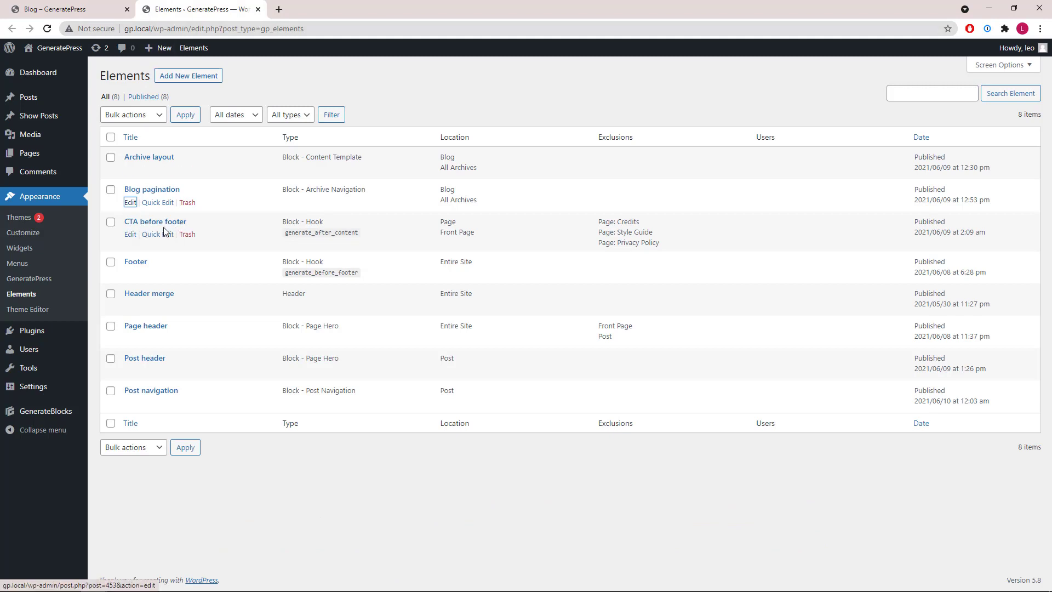
# Open the CTA before footer element in the block editor
pyautogui.keyDown('ctrl'); pyautogui.click(130, 234); pyautogui.keyUp('ctrl')
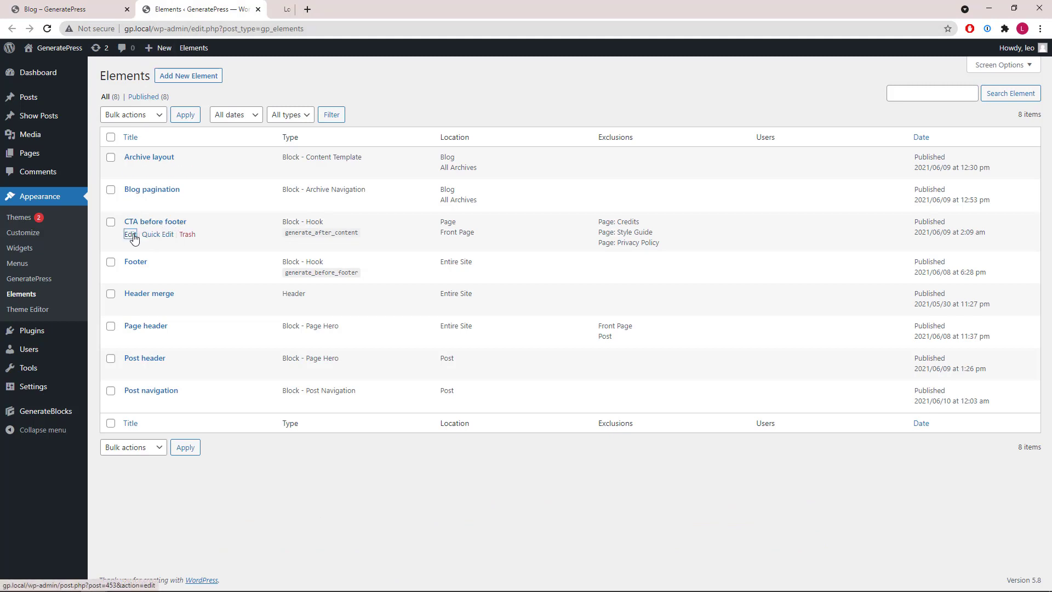
pyautogui.click(278, 11)
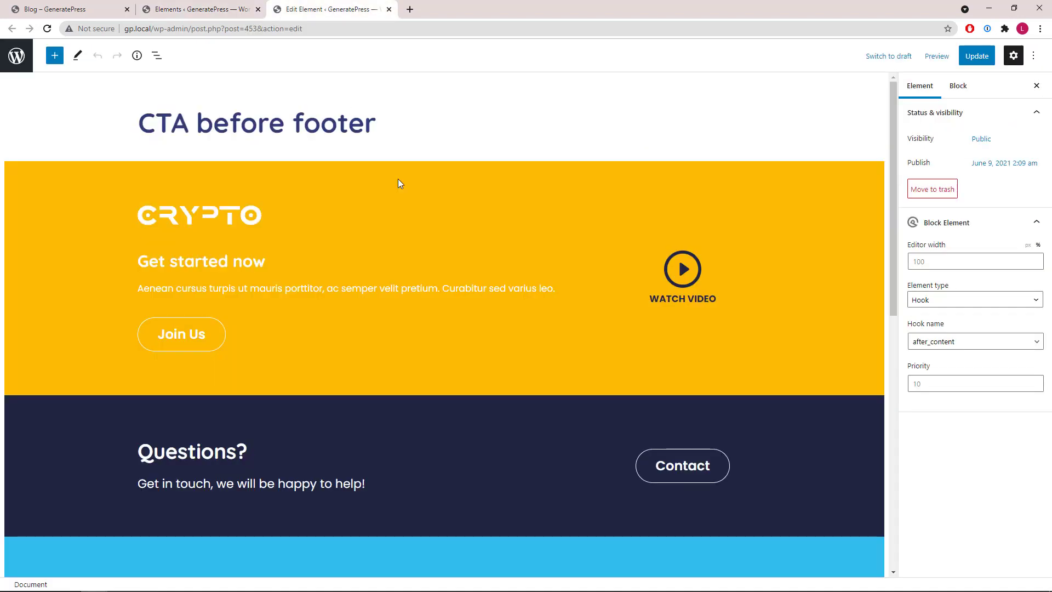
pyautogui.scroll(-2, 511, 264)
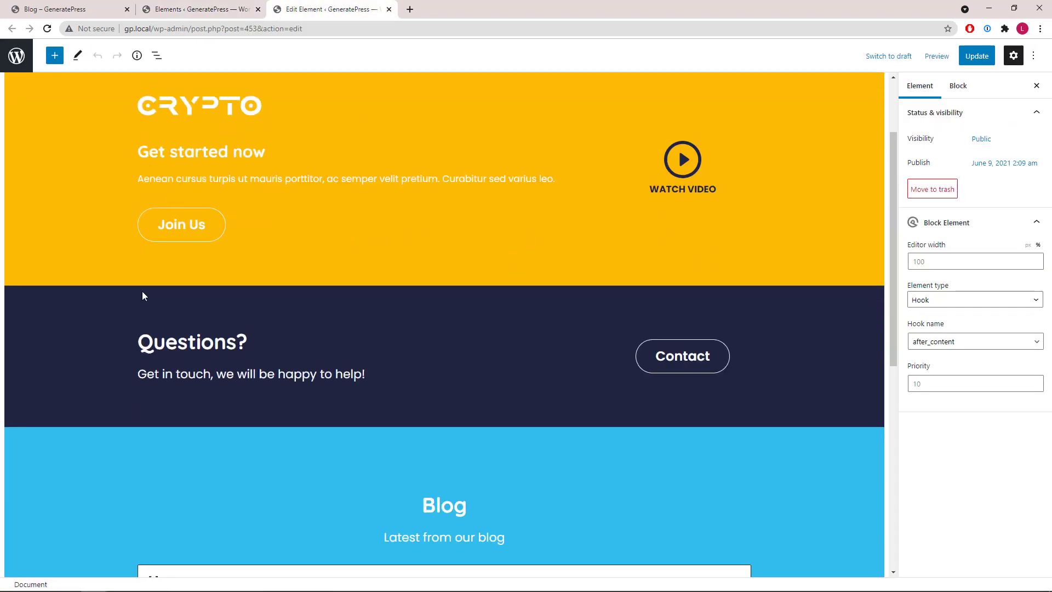
# View the CTA section on the live home page for comparison
pyautogui.click(67, 14)
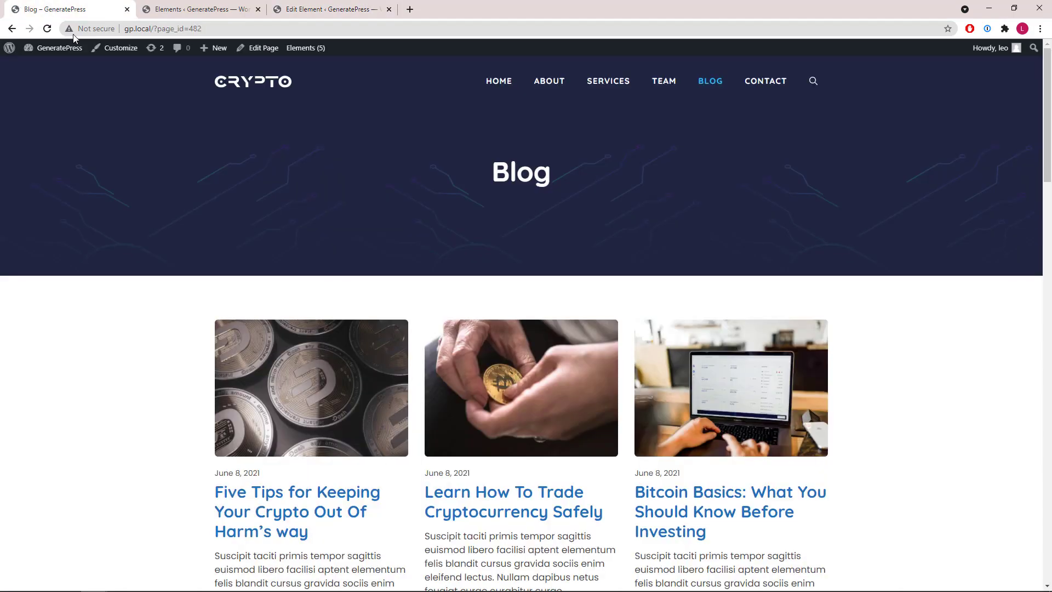
pyautogui.click(504, 83)
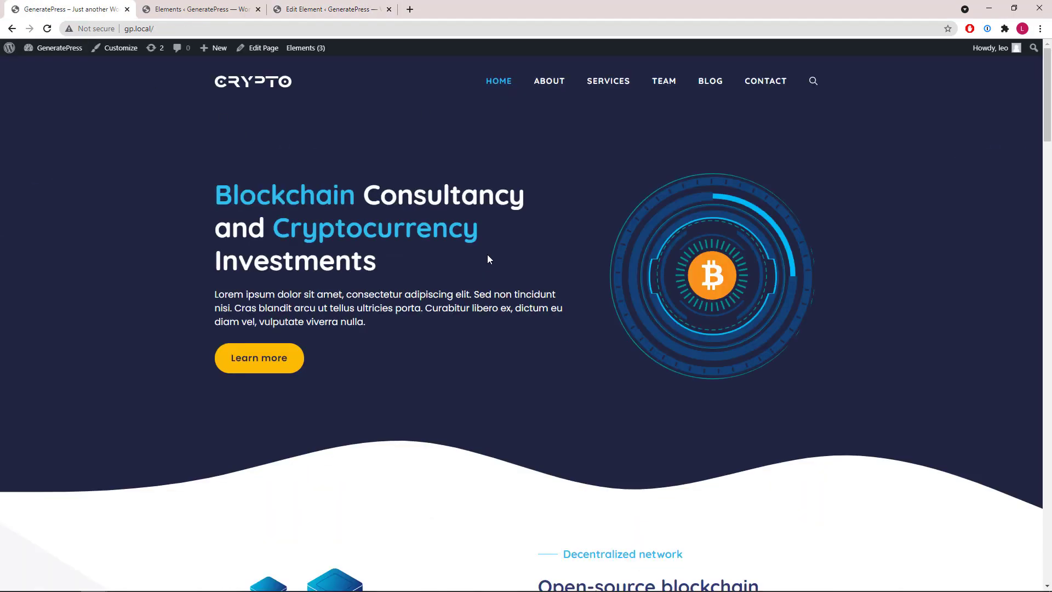
pyautogui.scroll(-8, 488, 254)
pyautogui.scroll(-20, 489, 256)
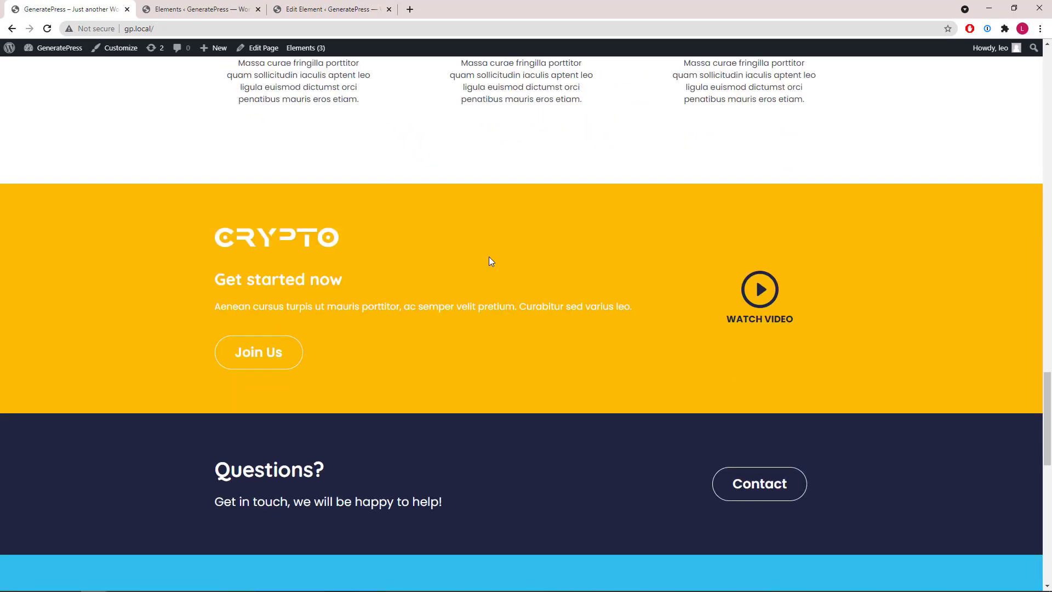
pyautogui.scroll(20, 489, 258)
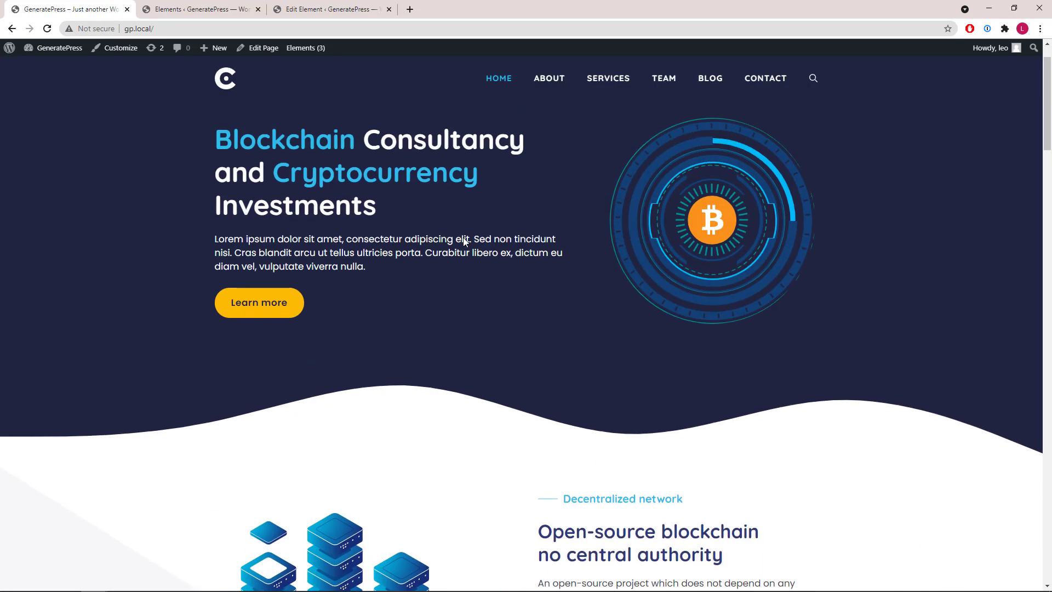
# Show the CTA before footer block outline in List View and open another Elements list
pyautogui.click(279, 13)
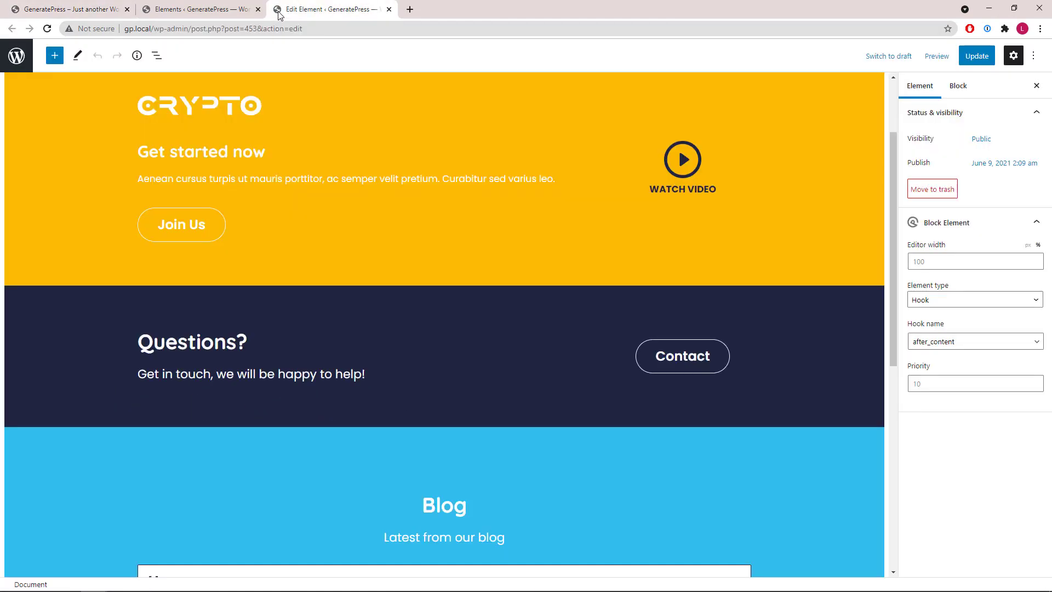
pyautogui.click(157, 55)
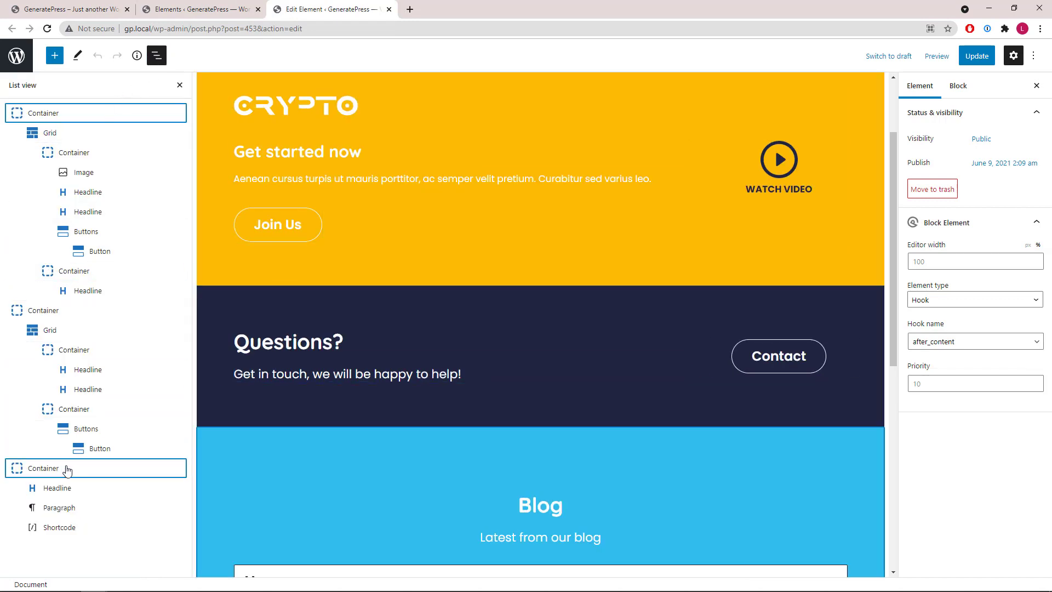
pyautogui.scroll(-6, 394, 323)
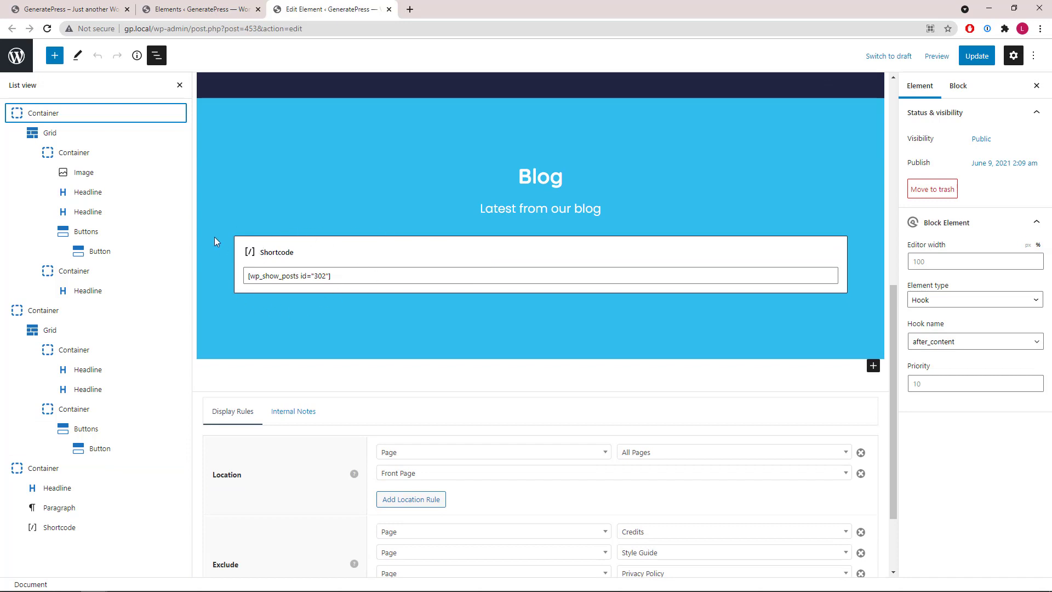
pyautogui.middleClick(16, 56)
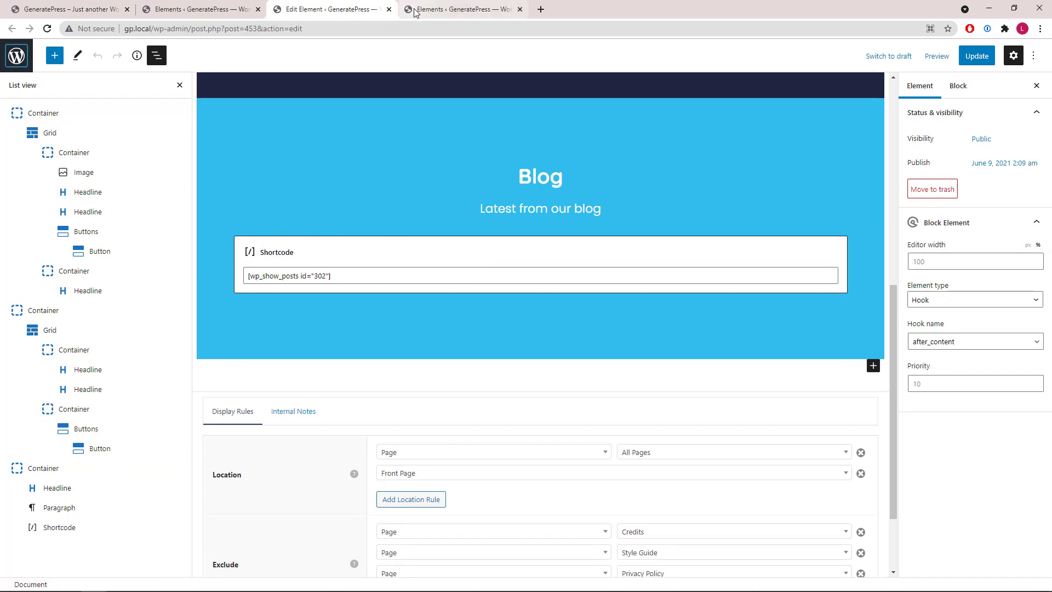
pyautogui.click(412, 12)
# Open the Show Posts 'Latest posts' list, then close it and the CTA before footer editor
pyautogui.moveTo(50, 122)
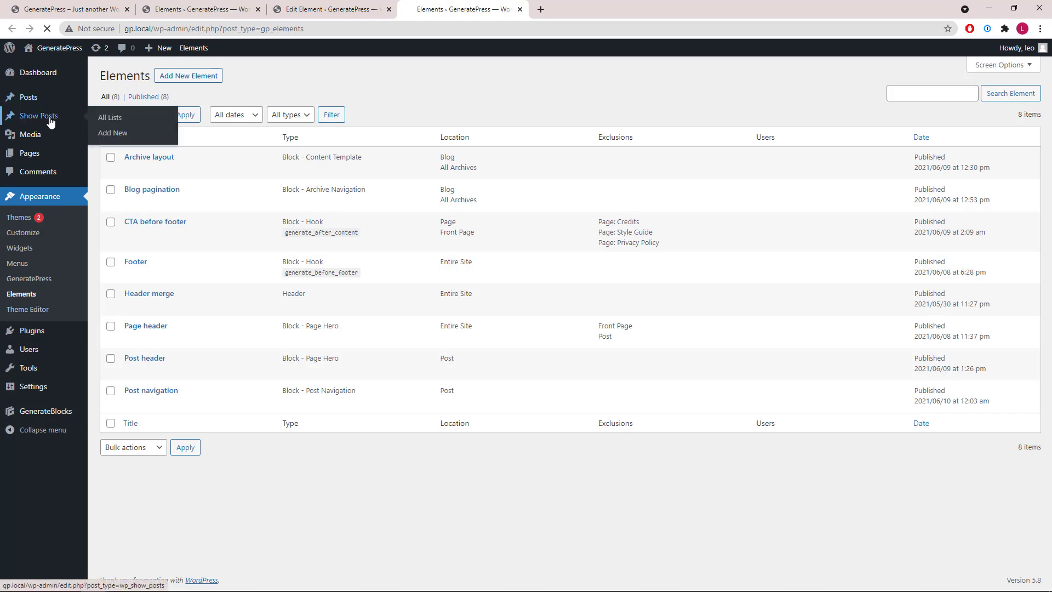
pyautogui.click(132, 171)
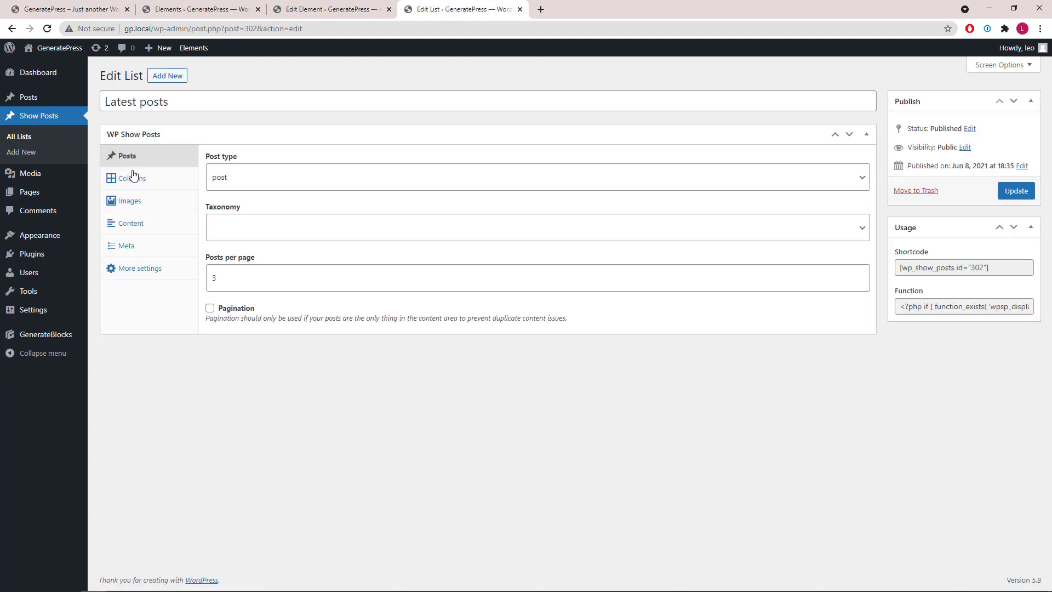
pyautogui.click(520, 9)
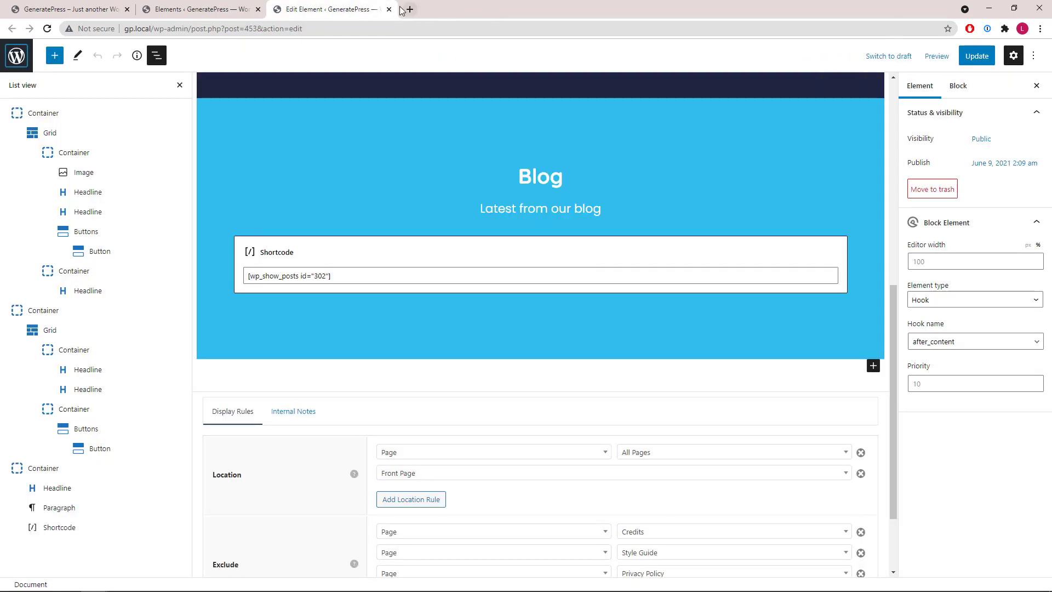
pyautogui.click(389, 10)
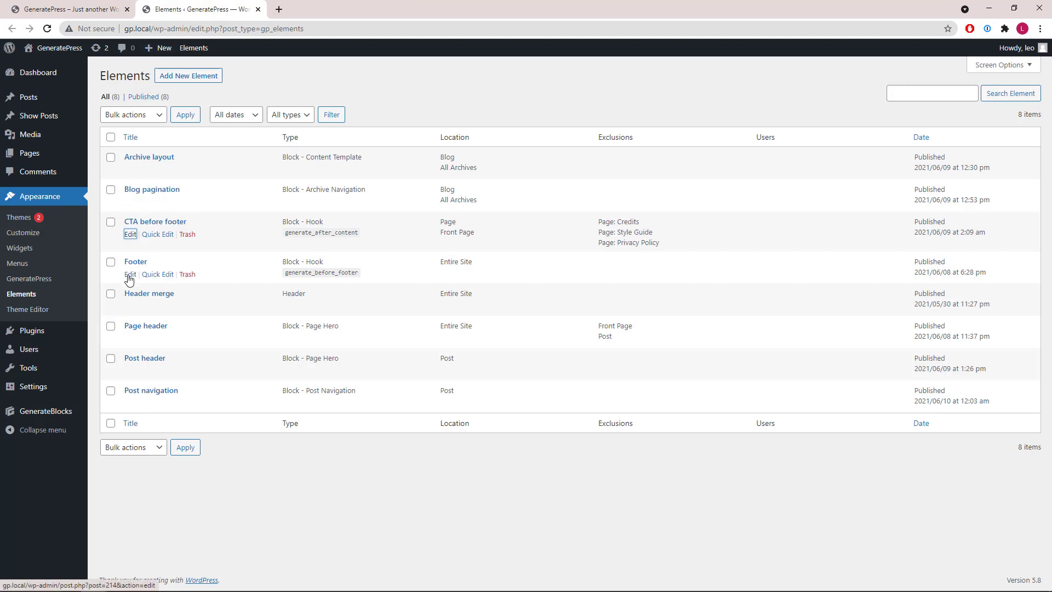
# Open the Footer element and inspect its outer container's background image settings
pyautogui.middleClick(130, 276)
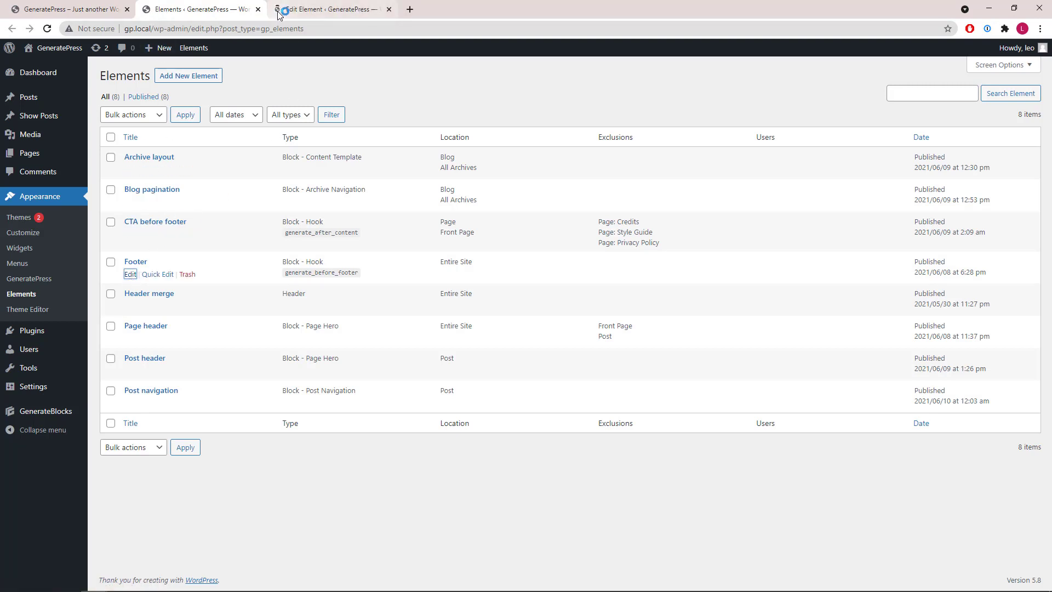
pyautogui.click(280, 12)
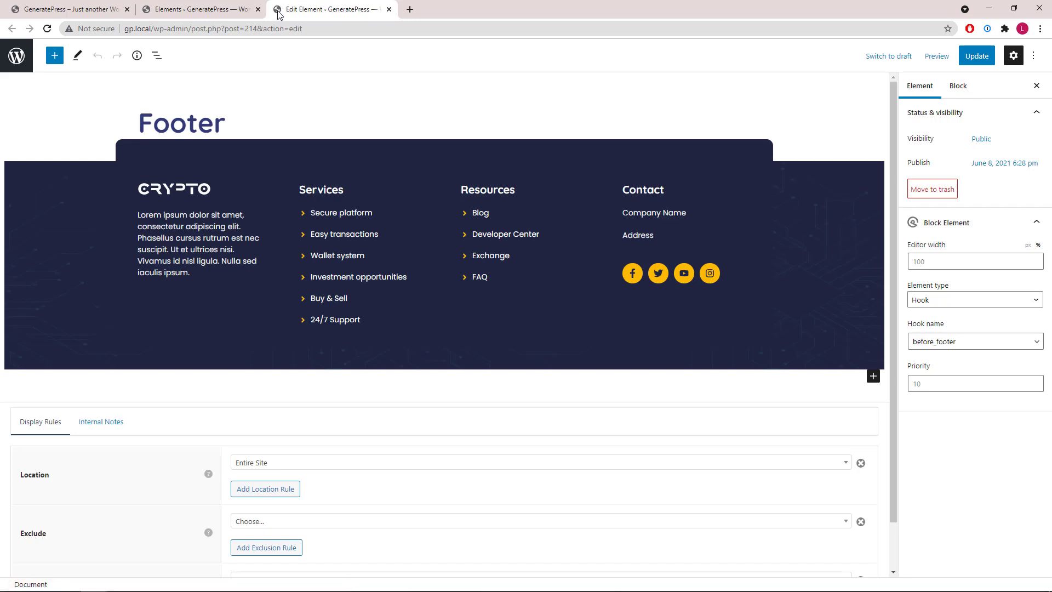
pyautogui.click(157, 56)
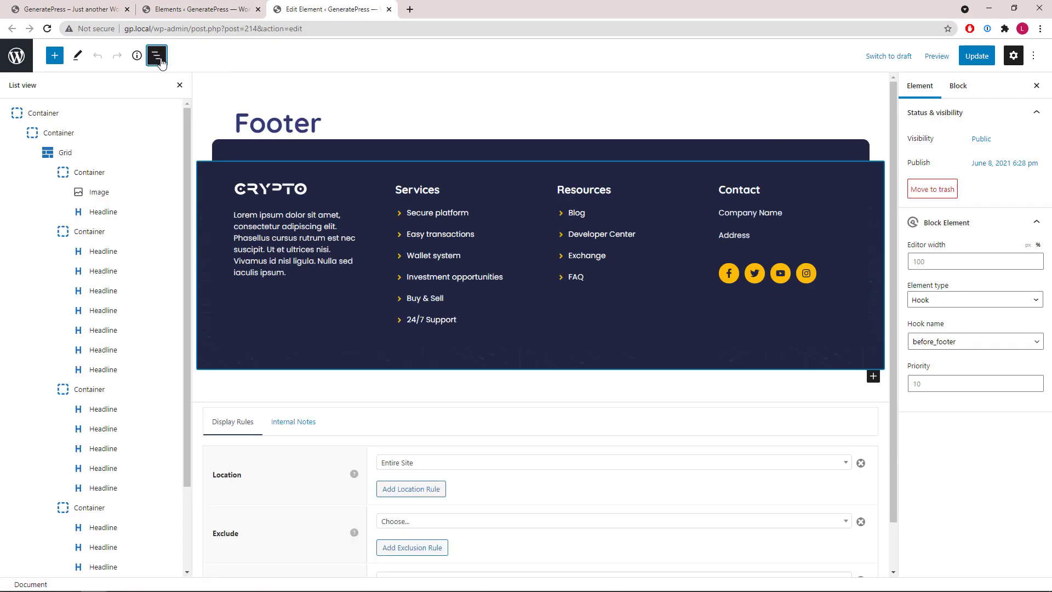
pyautogui.click(90, 115)
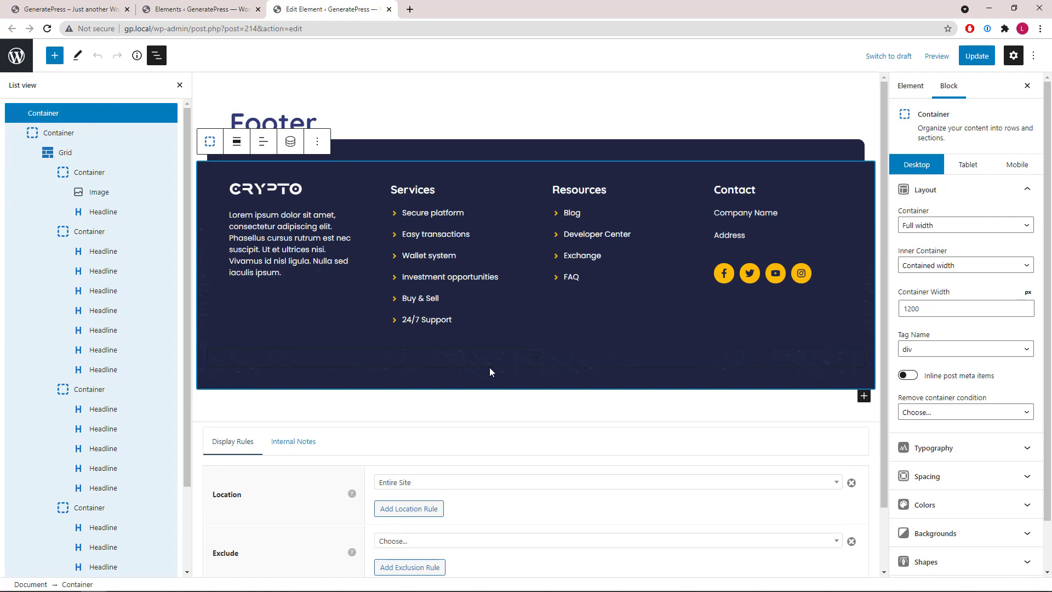
pyautogui.click(1027, 201)
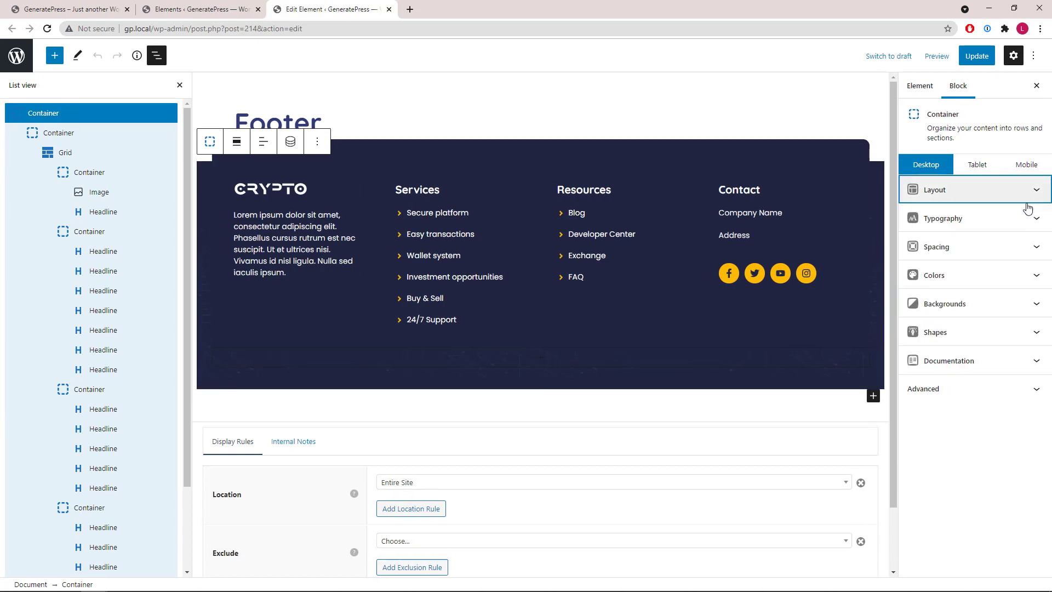
pyautogui.click(1035, 303)
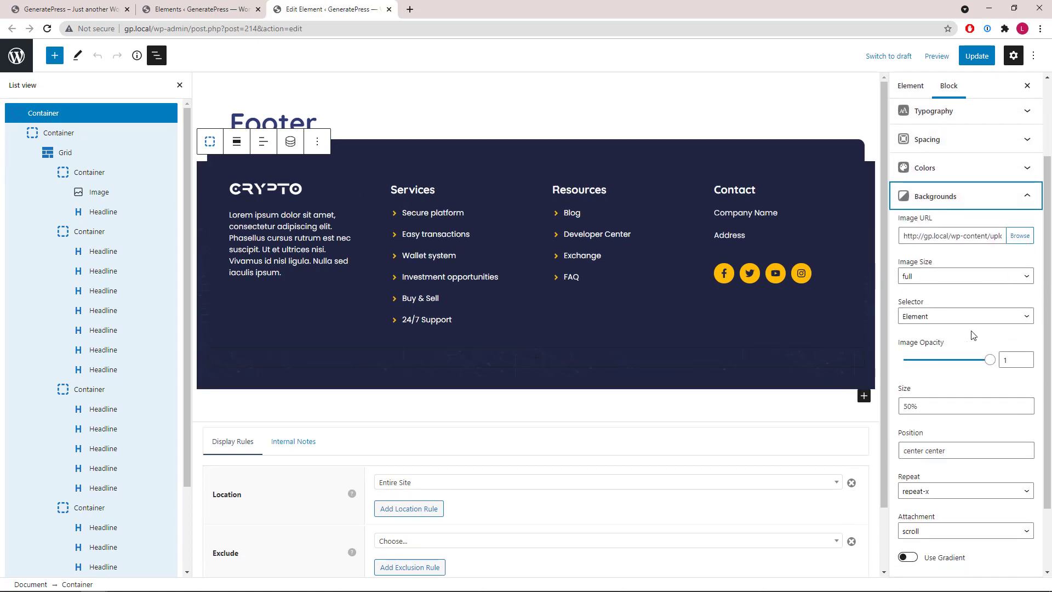
pyautogui.click(1023, 197)
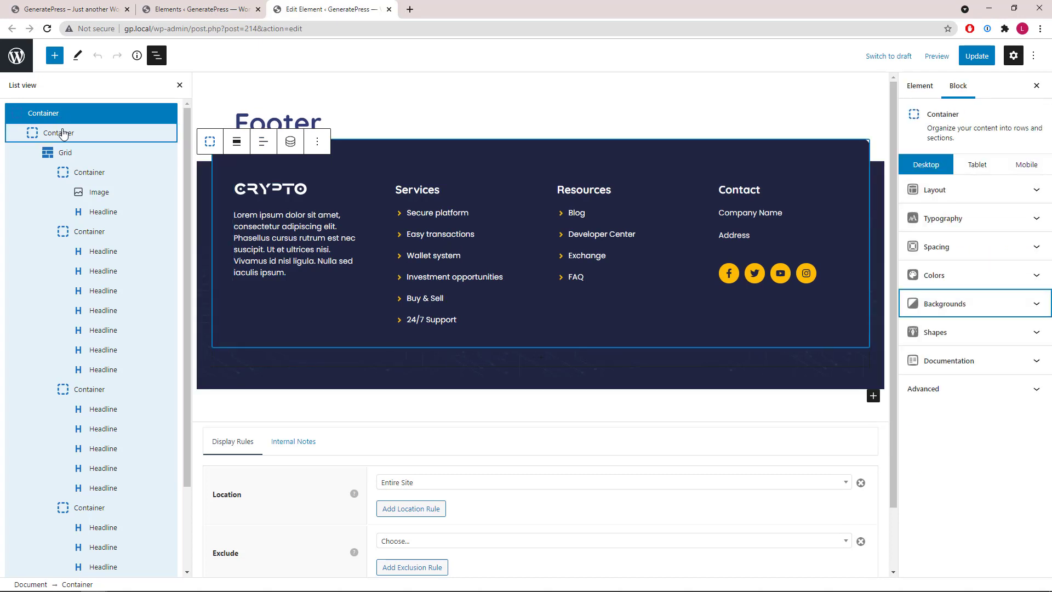
# Nudge the inner container's top margin to -195 then -182, and close without saving
pyautogui.click(63, 133)
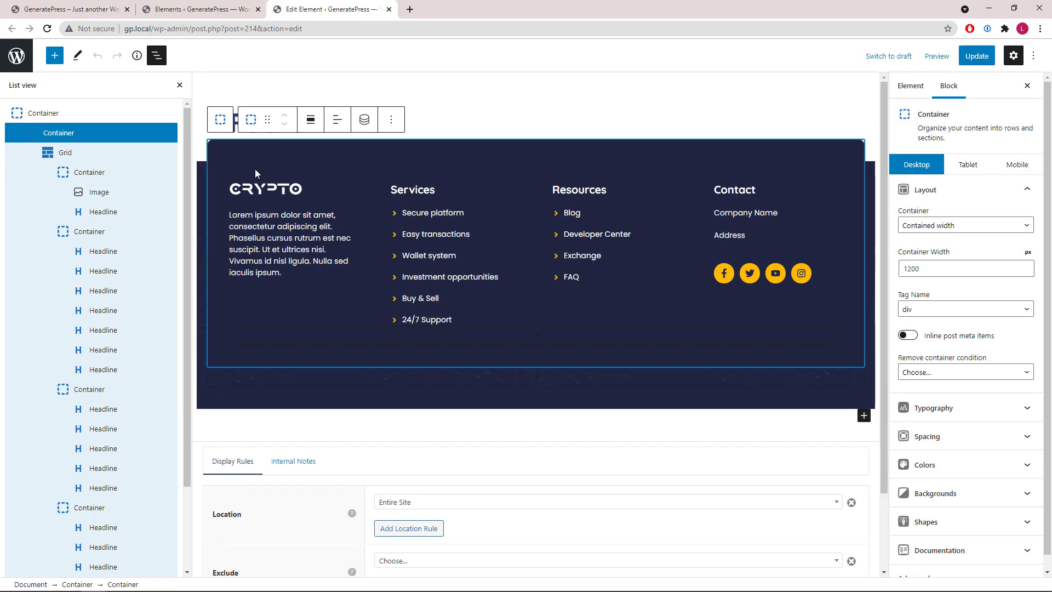
pyautogui.click(968, 199)
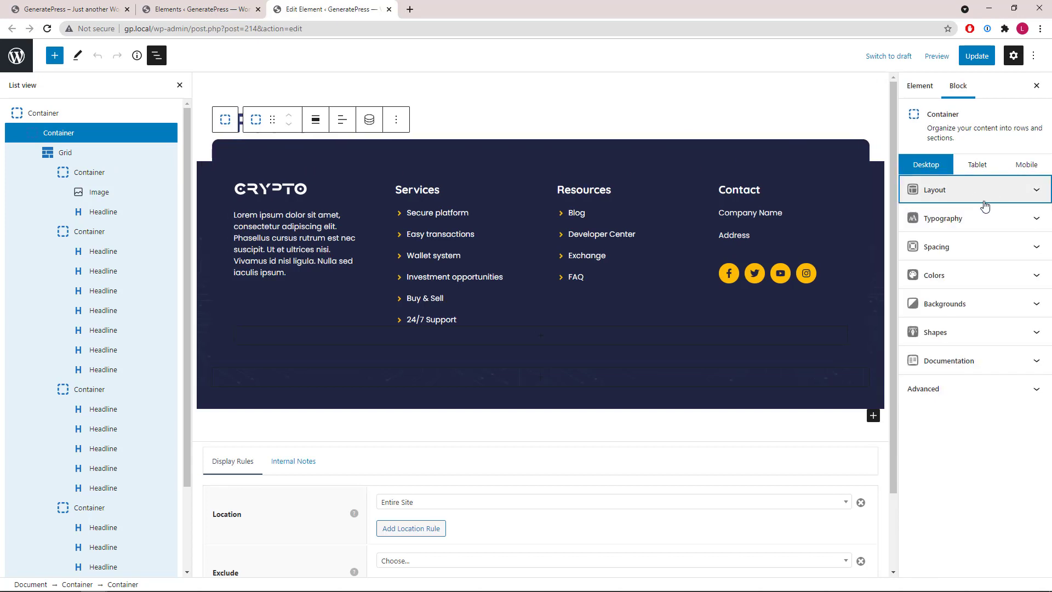
pyautogui.click(998, 243)
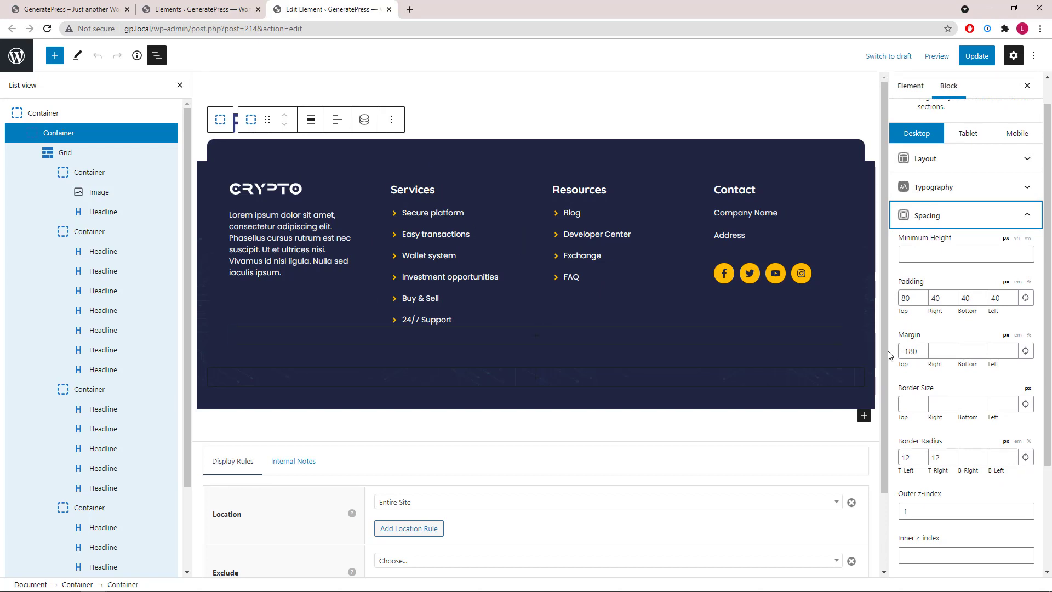
pyautogui.click(921, 355)
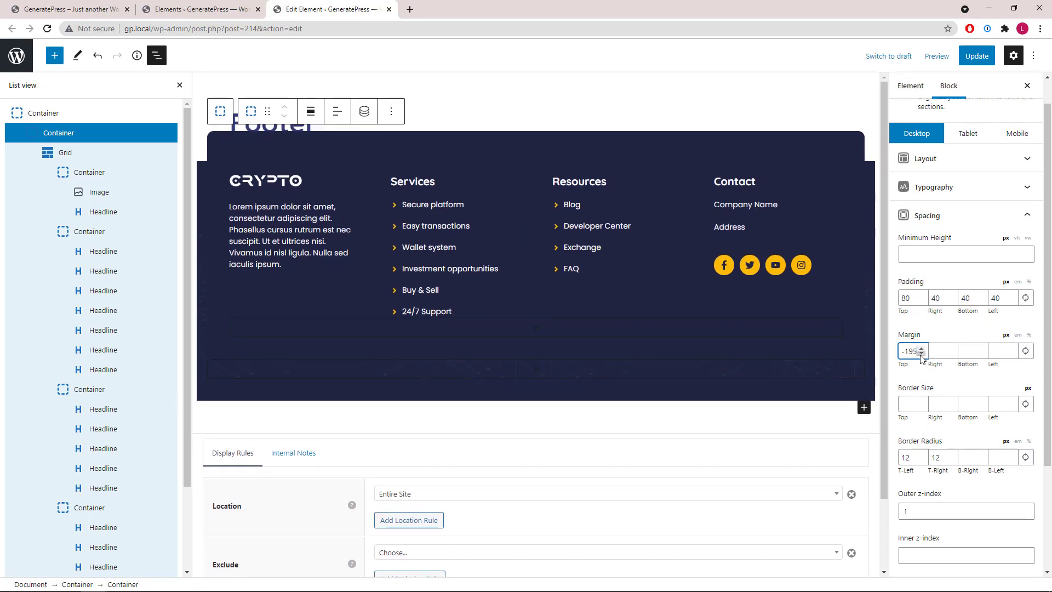
pyautogui.click(923, 352)
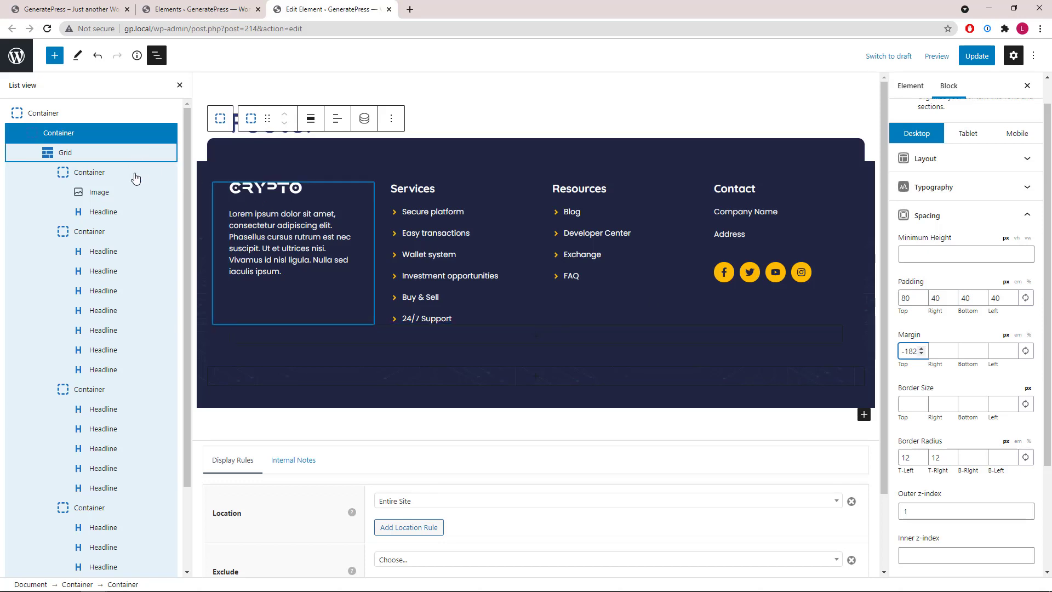
pyautogui.scroll(-2, 138, 228)
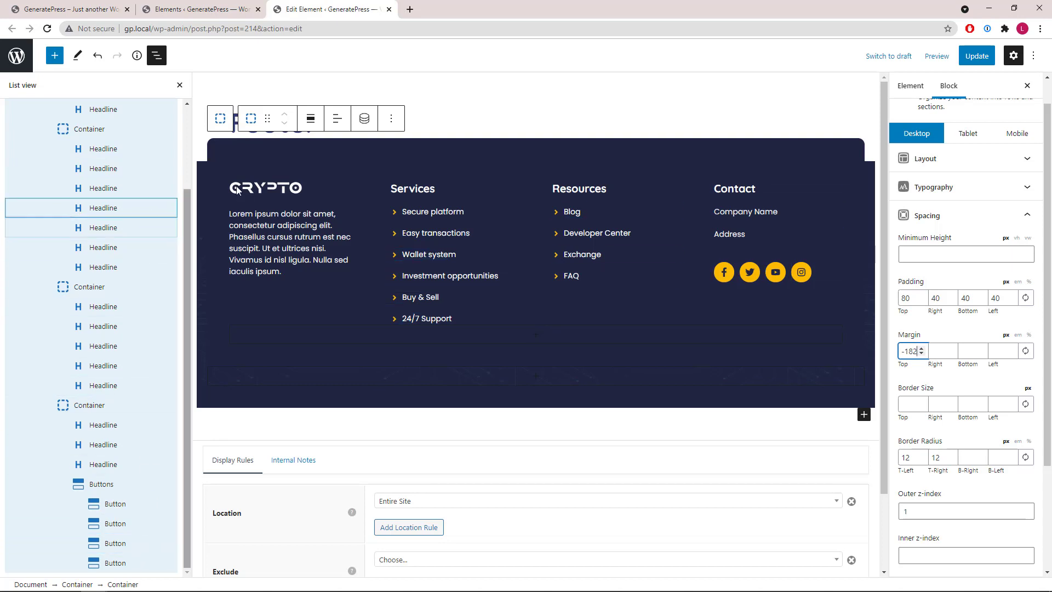
pyautogui.click(389, 10)
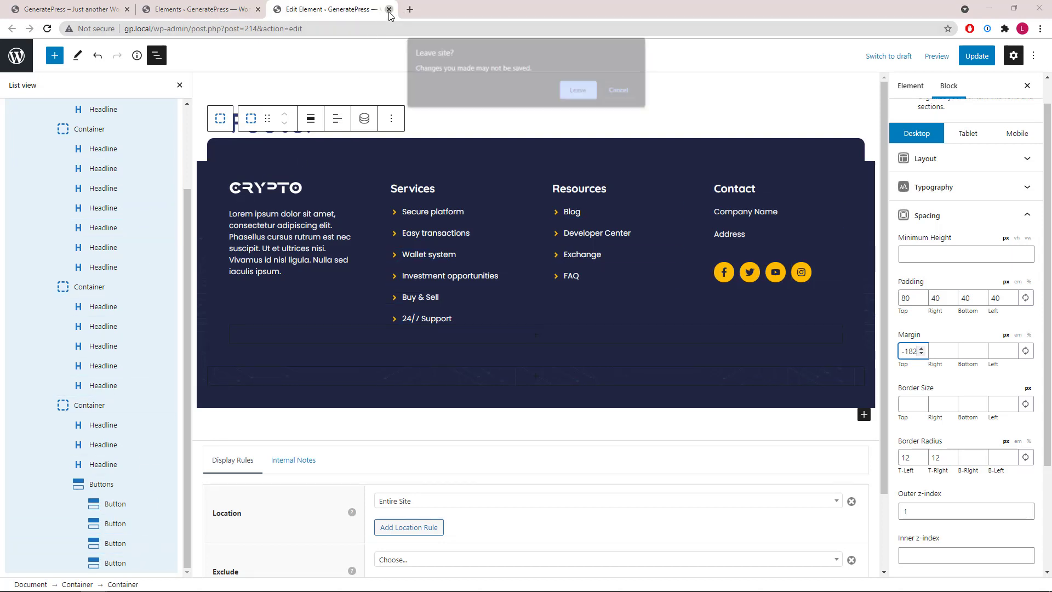
pyautogui.click(574, 89)
# Scroll through the live home page, then bring up the Elements list
pyautogui.click(31, 4)
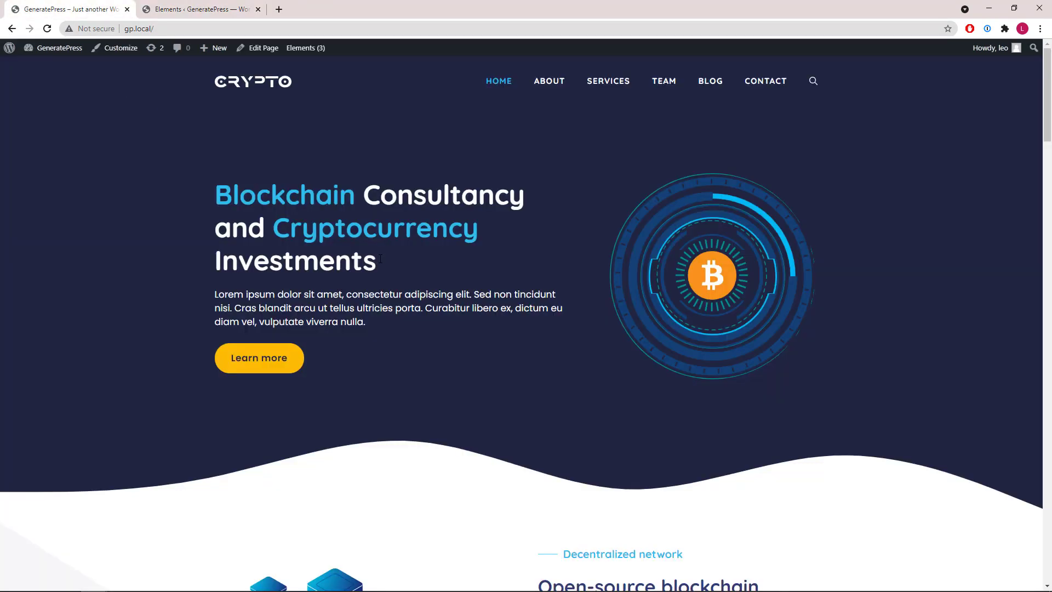
pyautogui.scroll(-20, 425, 294)
pyautogui.scroll(-10, 425, 295)
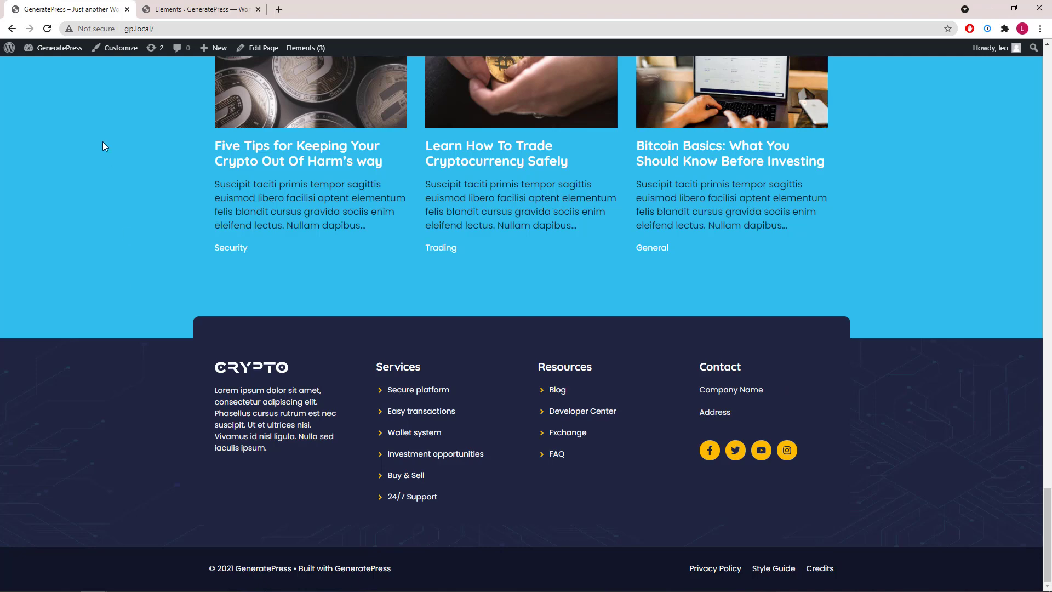
pyautogui.click(147, 13)
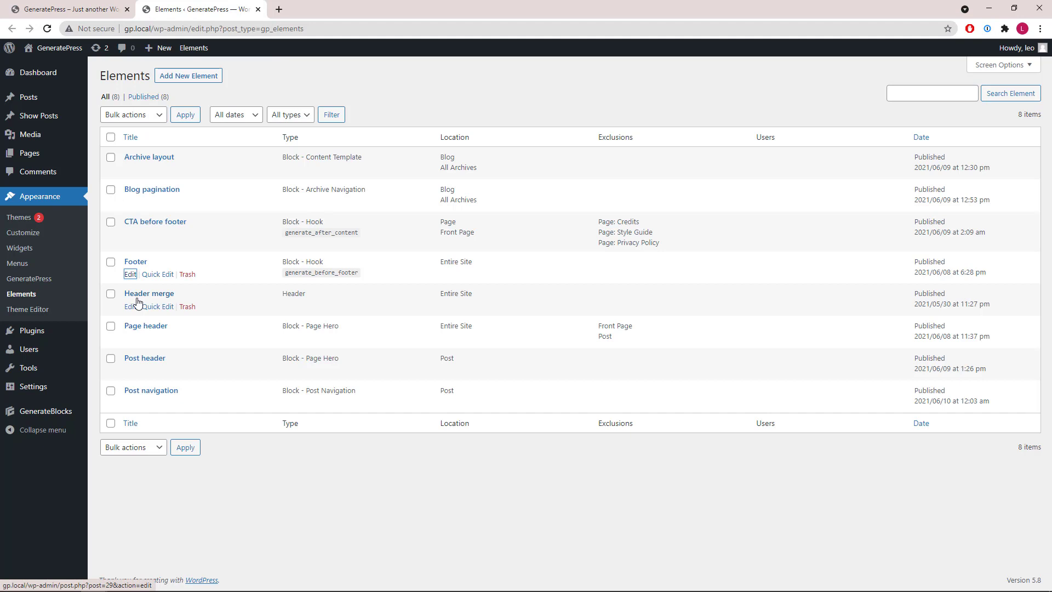
pyautogui.middleClick(130, 306)
pyautogui.click(280, 11)
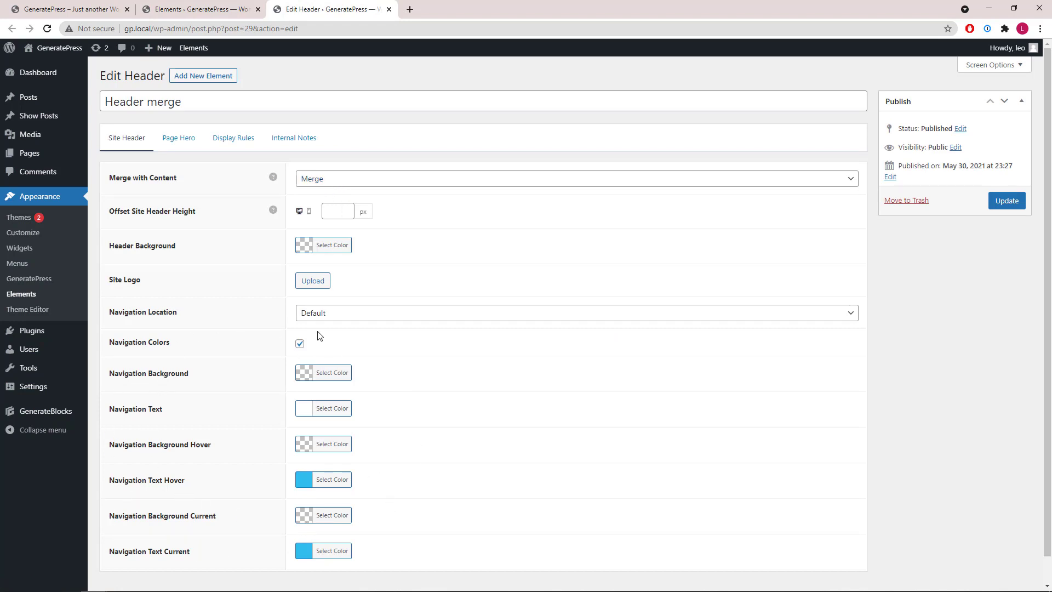
pyautogui.click(389, 10)
pyautogui.click(71, 9)
pyautogui.scroll(20, 281, 186)
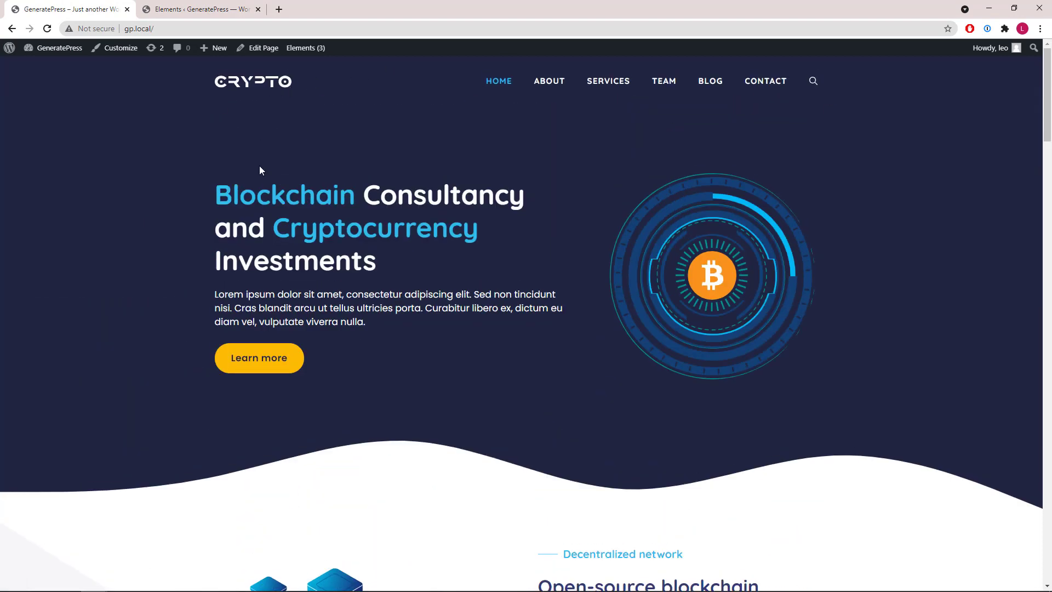
pyautogui.scroll(-5, 261, 165)
pyautogui.scroll(5, 261, 167)
pyautogui.click(146, 10)
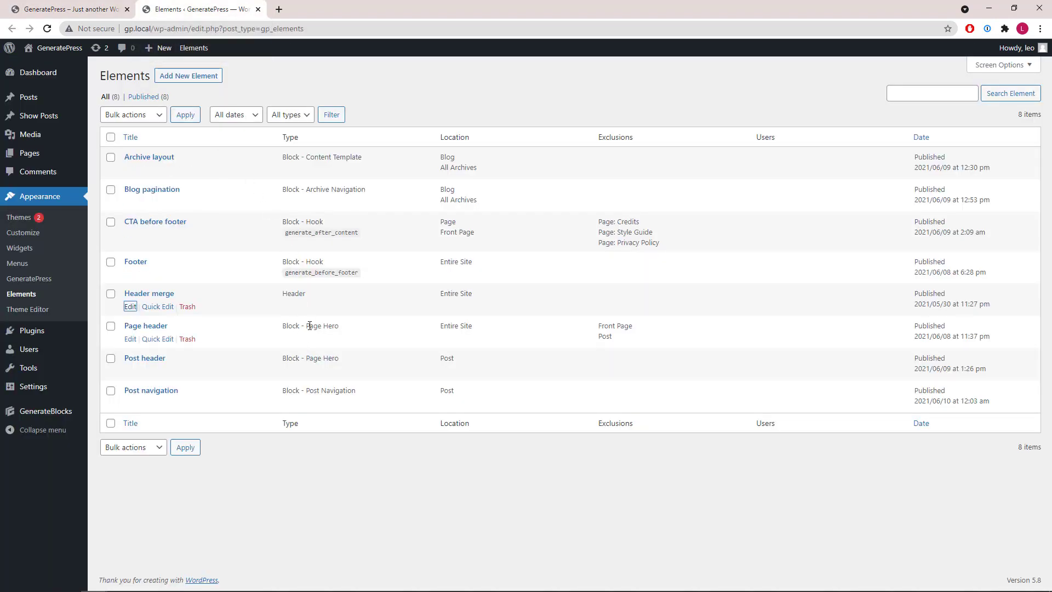
pyautogui.middleClick(131, 340)
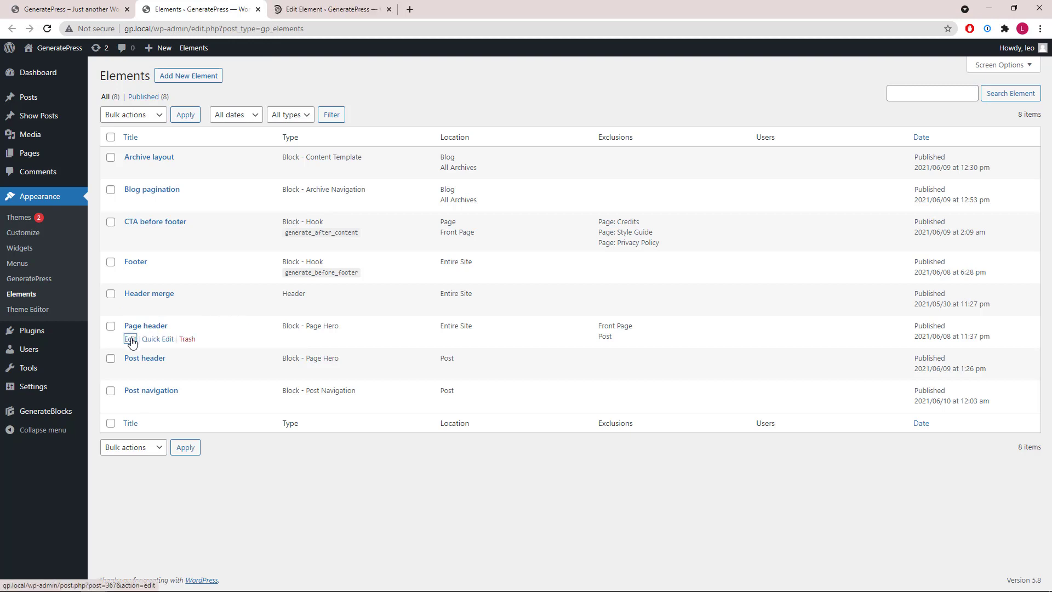
pyautogui.click(280, 11)
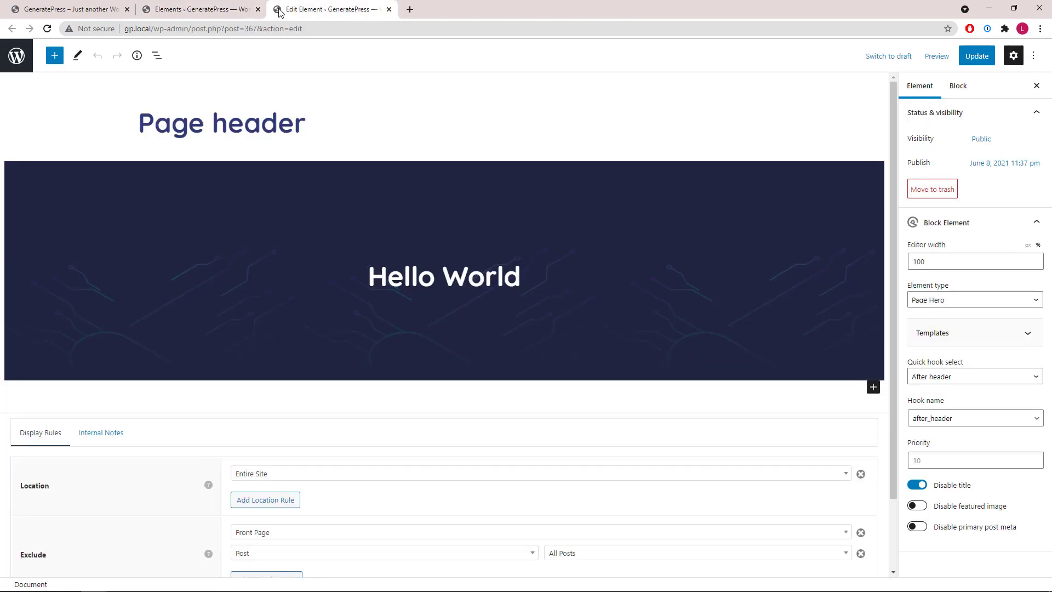
pyautogui.click(157, 56)
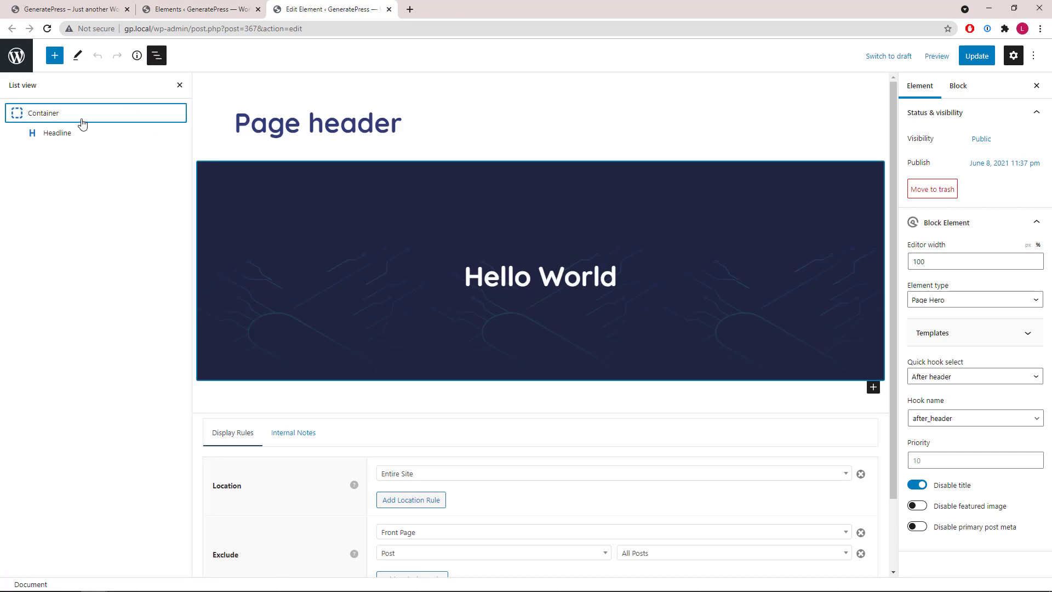
pyautogui.click(81, 118)
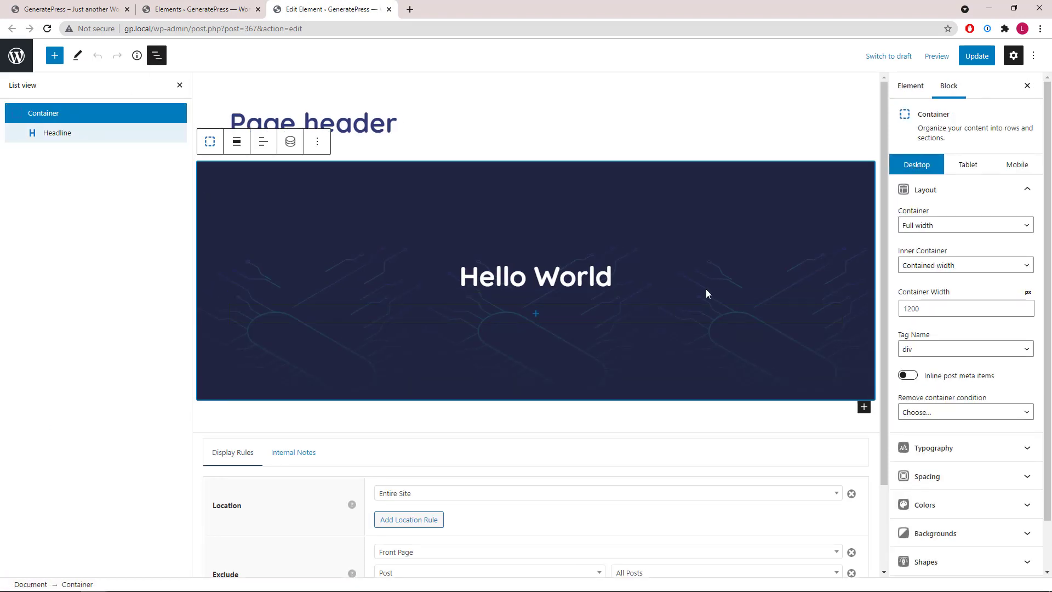
pyautogui.click(1025, 192)
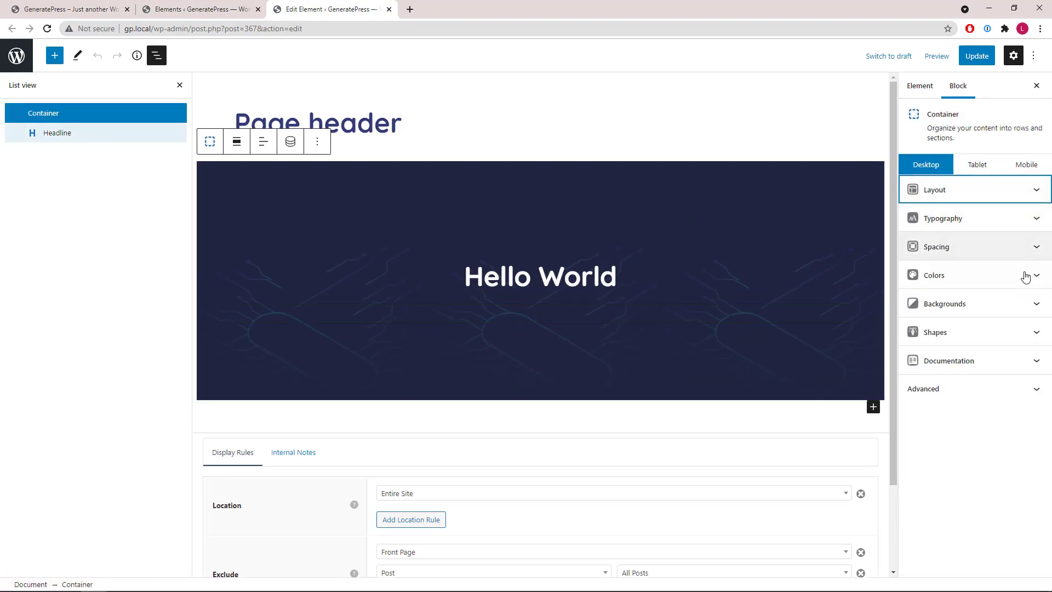
pyautogui.click(1033, 310)
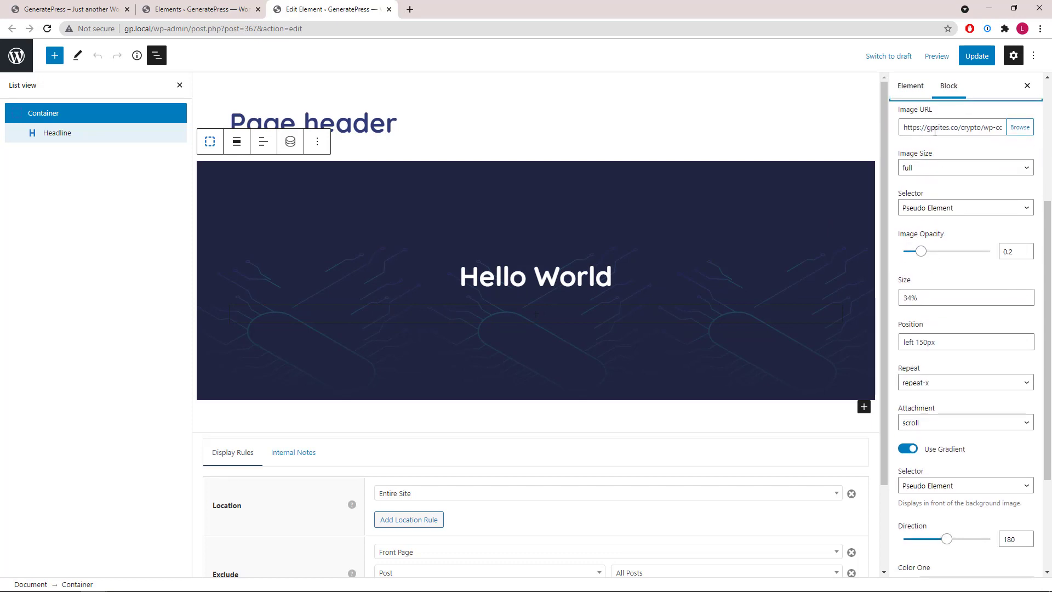
pyautogui.scroll(4, 1014, 148)
pyautogui.click(1029, 264)
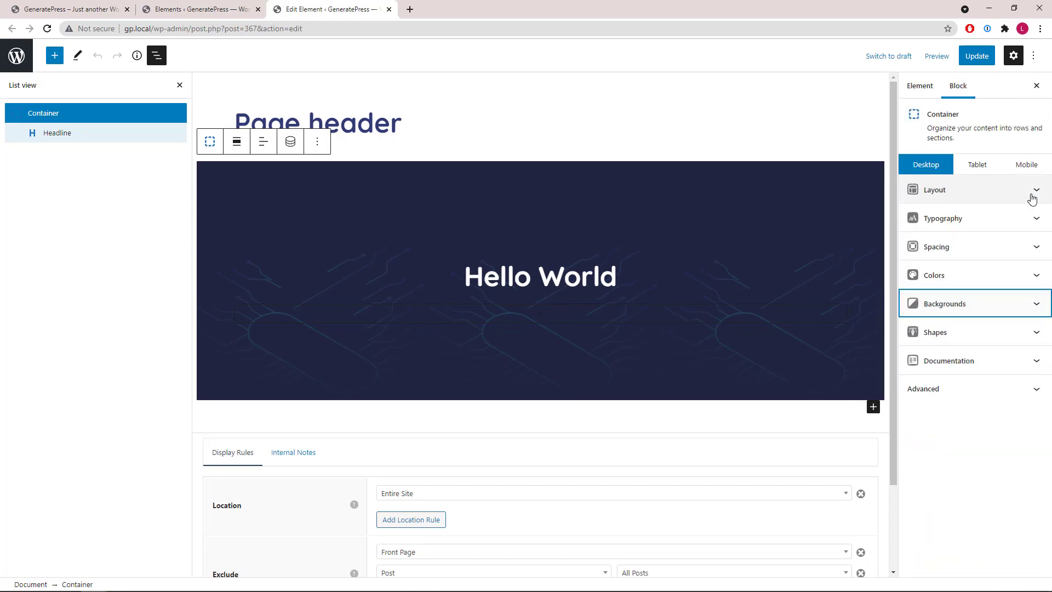
pyautogui.click(83, 133)
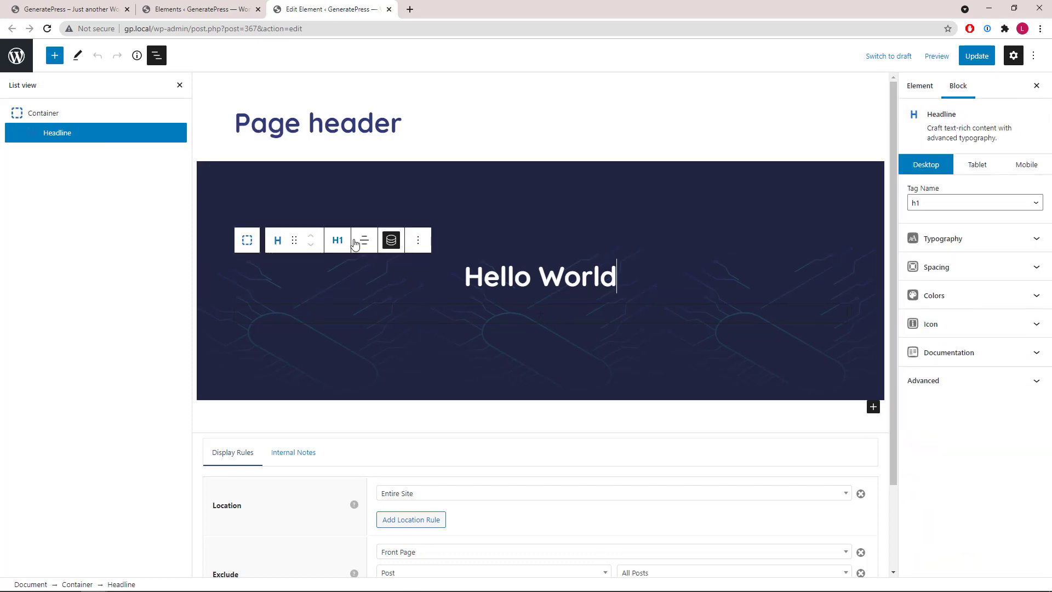
pyautogui.click(394, 242)
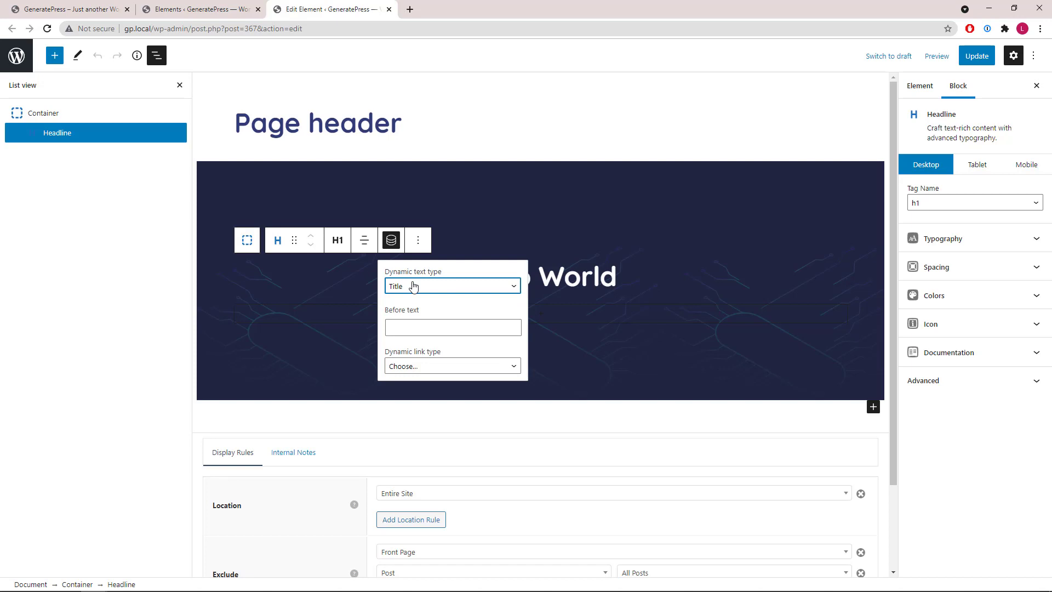
pyautogui.click(393, 245)
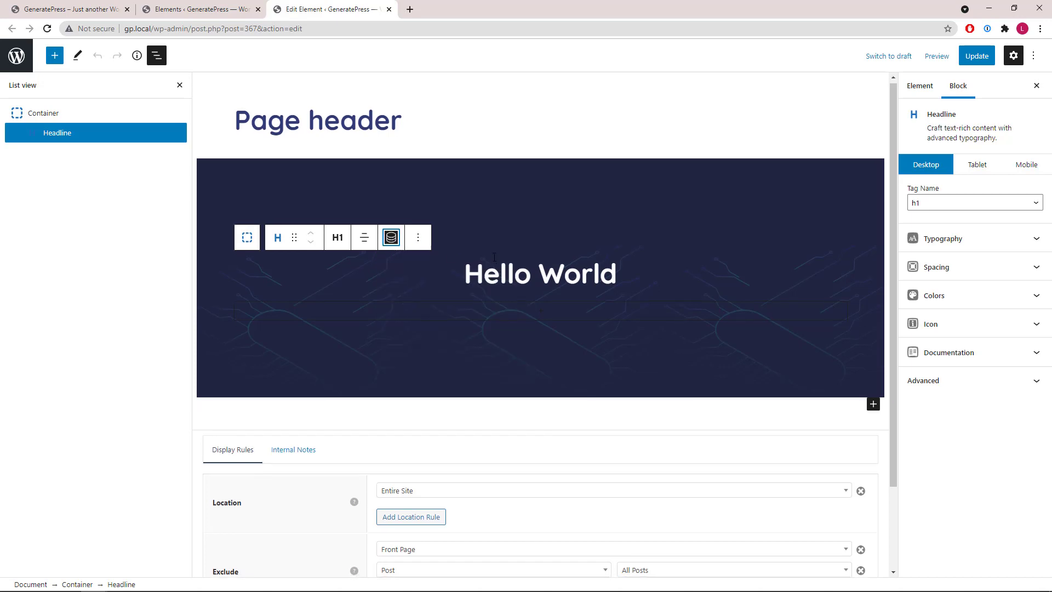
pyautogui.scroll(-2, 423, 380)
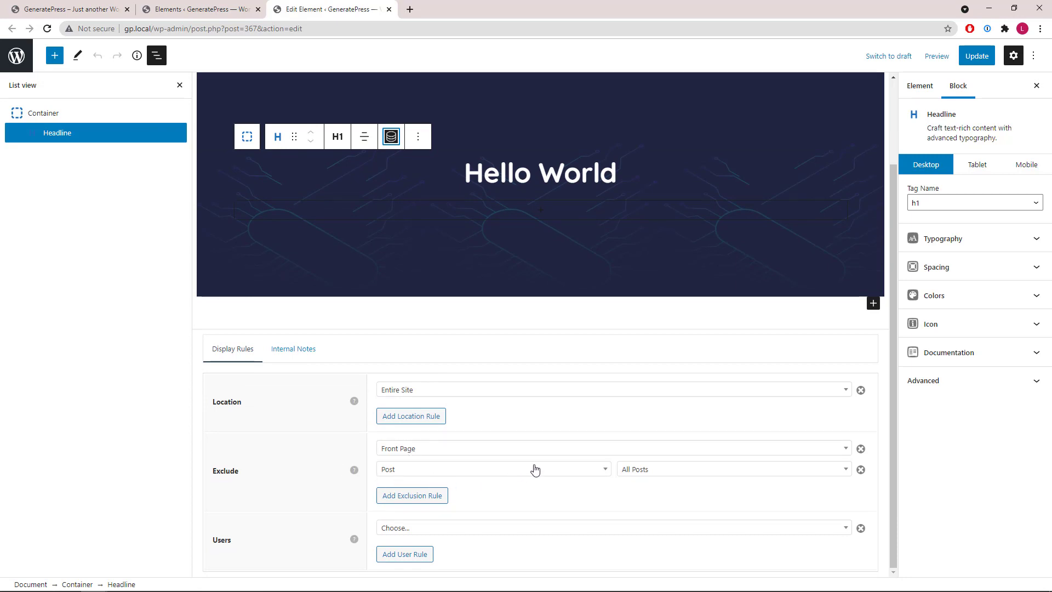
pyautogui.click(389, 9)
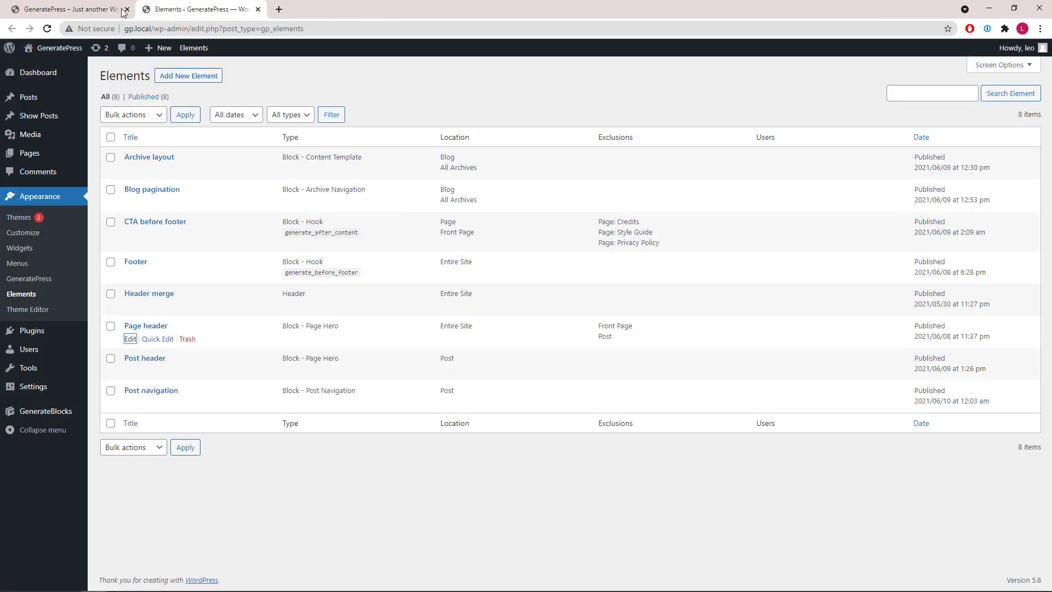
pyautogui.click(69, 10)
pyautogui.click(548, 97)
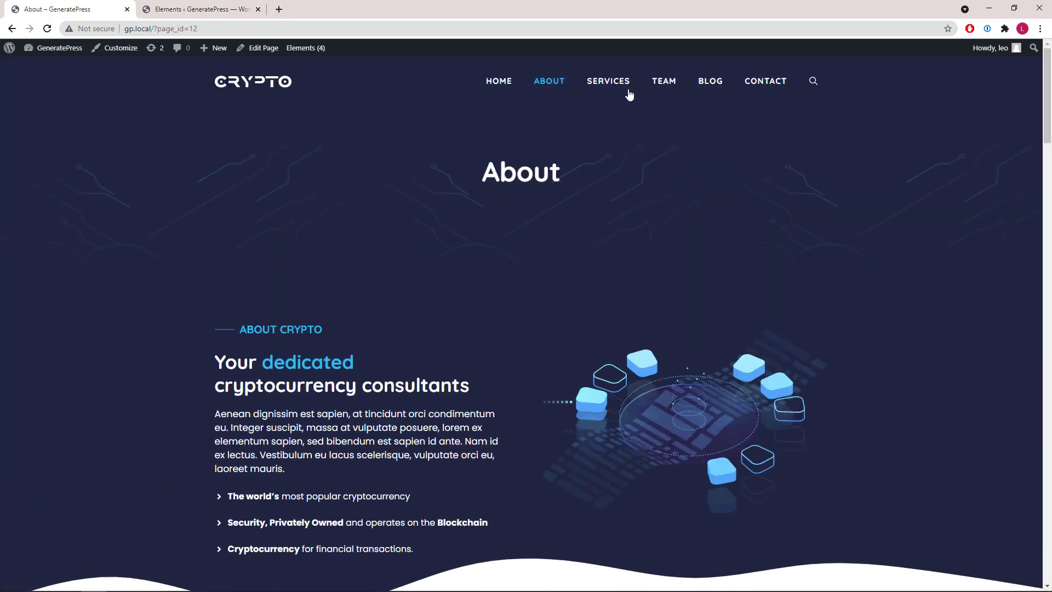
pyautogui.click(605, 83)
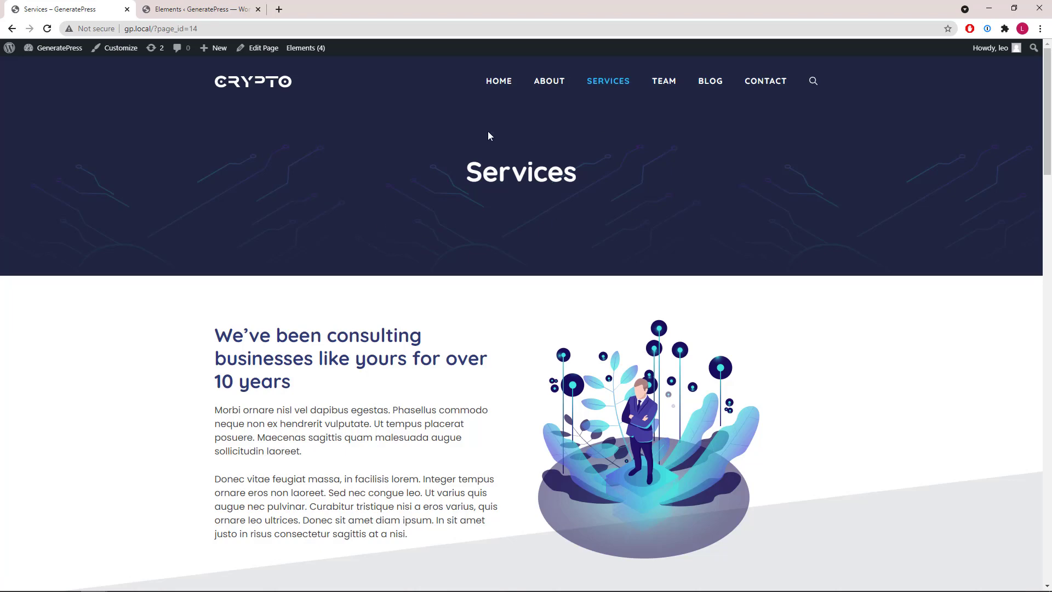
pyautogui.click(665, 83)
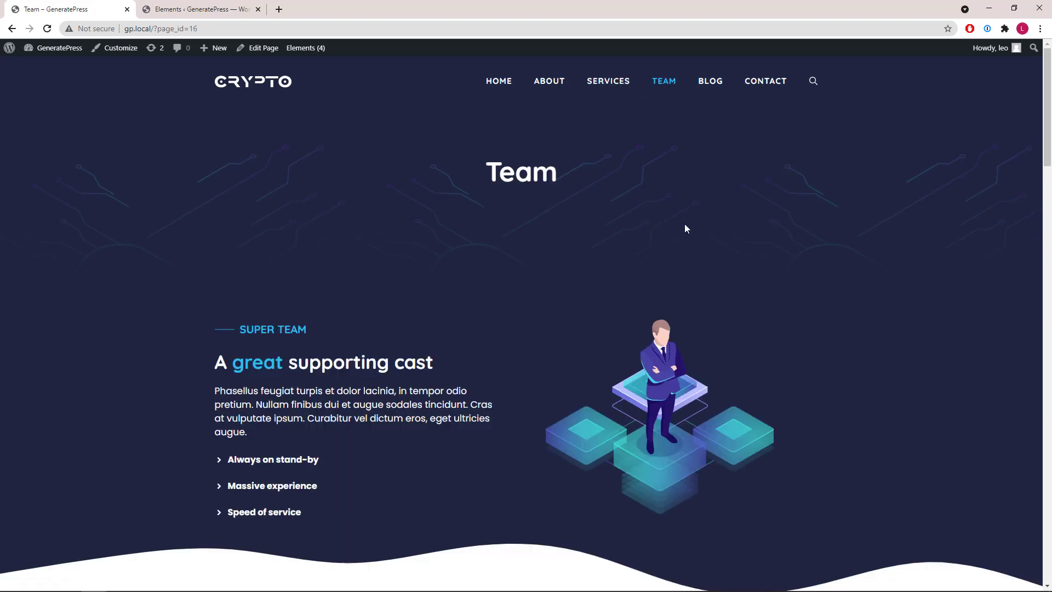
pyautogui.click(146, 11)
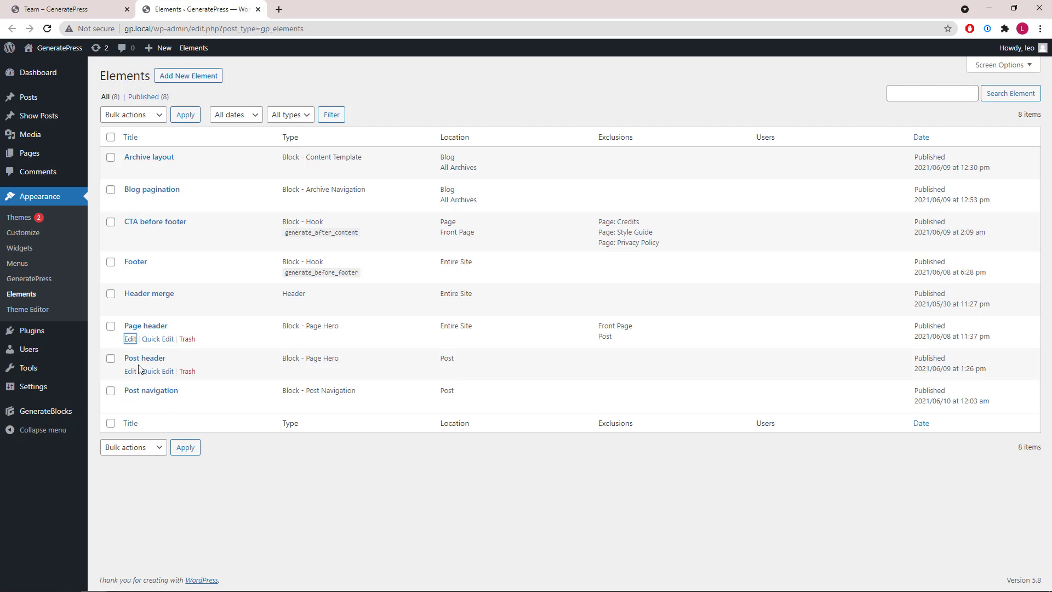
# Open the Post header and Post navigation editors and check the Hello World title's dynamic text
pyautogui.middleClick(132, 373)
pyautogui.middleClick(130, 403)
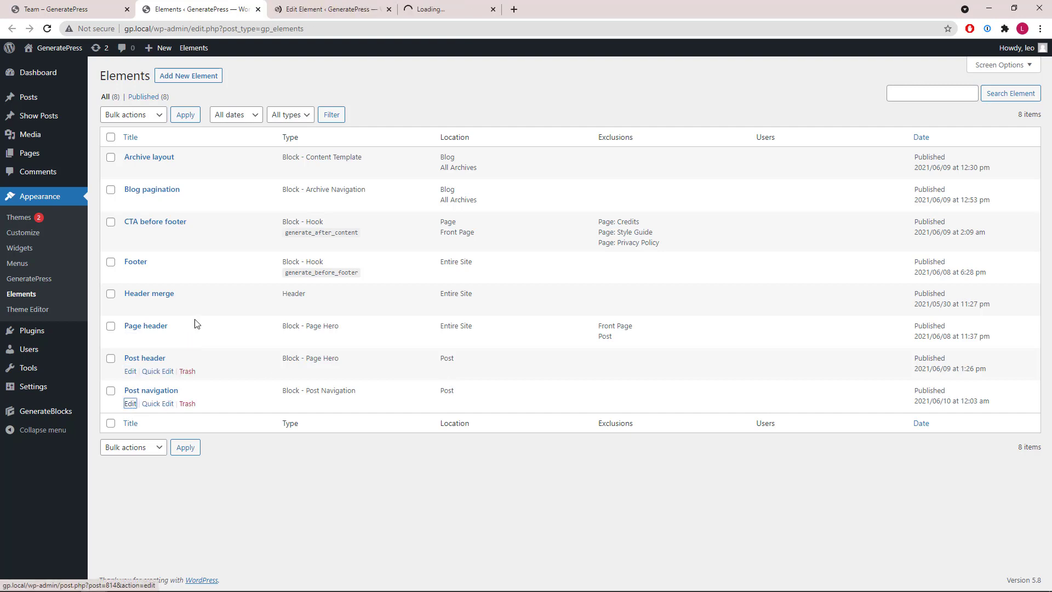
pyautogui.click(278, 13)
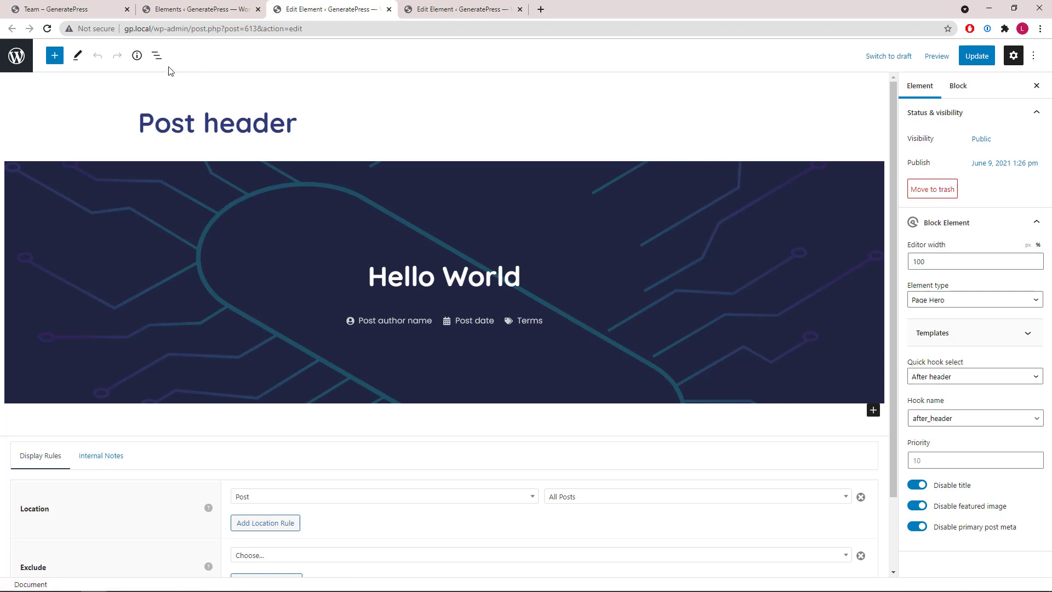
pyautogui.click(157, 55)
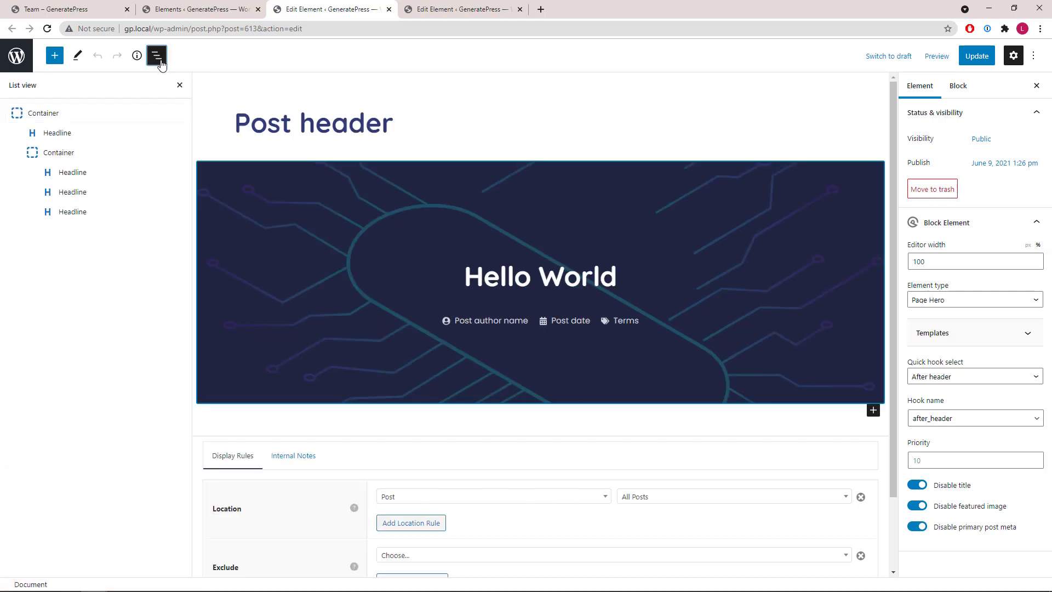
pyautogui.click(80, 135)
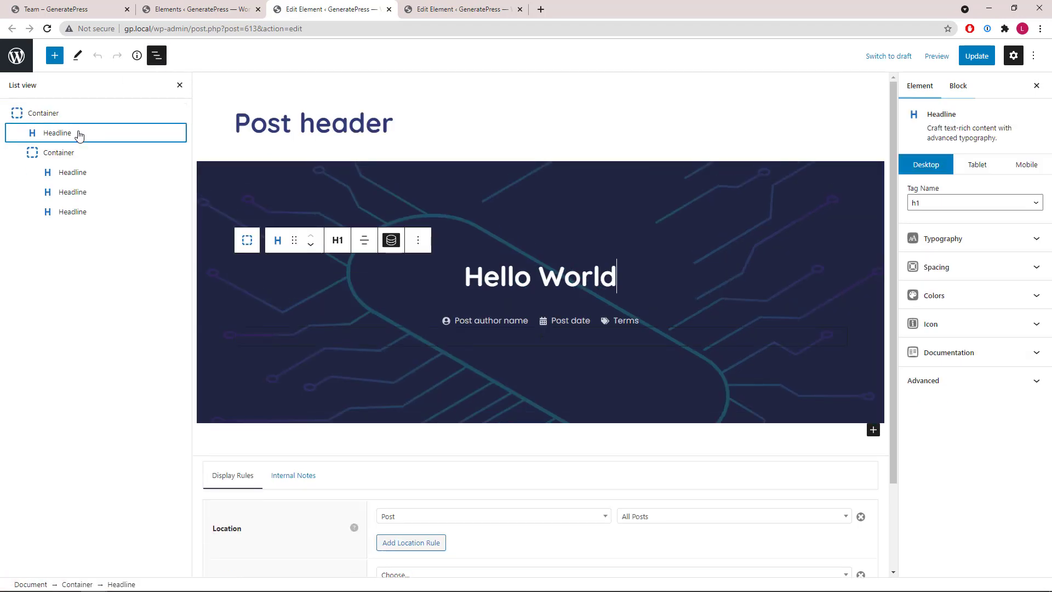
pyautogui.click(391, 246)
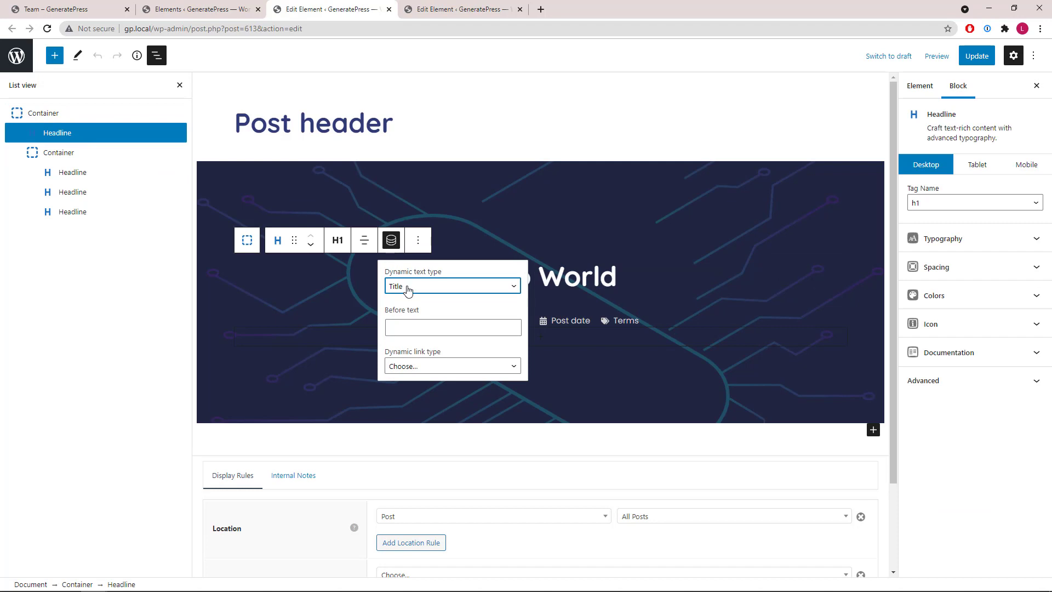
pyautogui.click(391, 240)
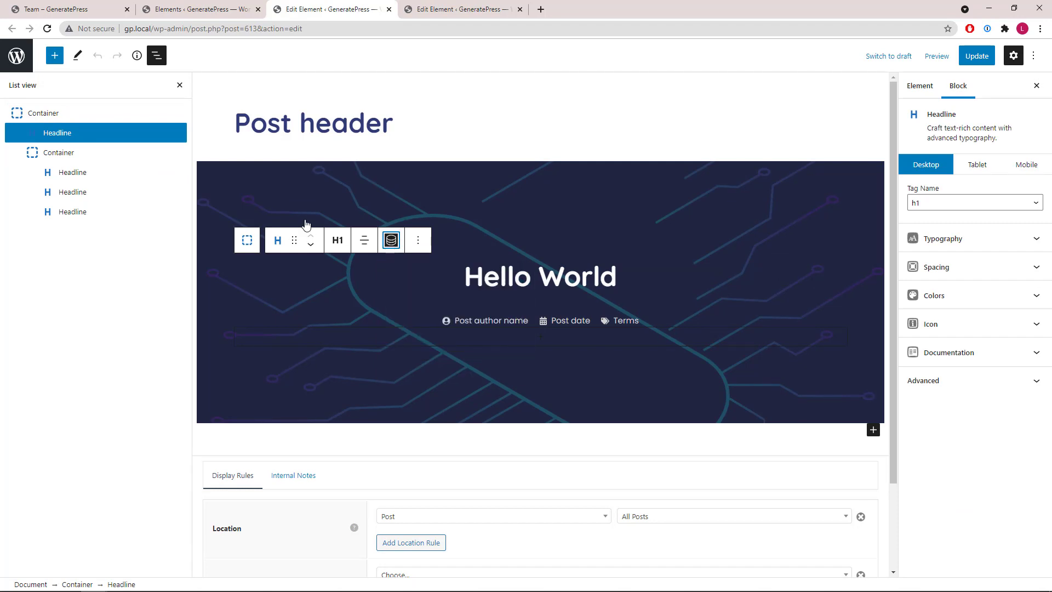
# Review the post meta line's dynamic text and icon settings, then select the outer container
pyautogui.click(108, 176)
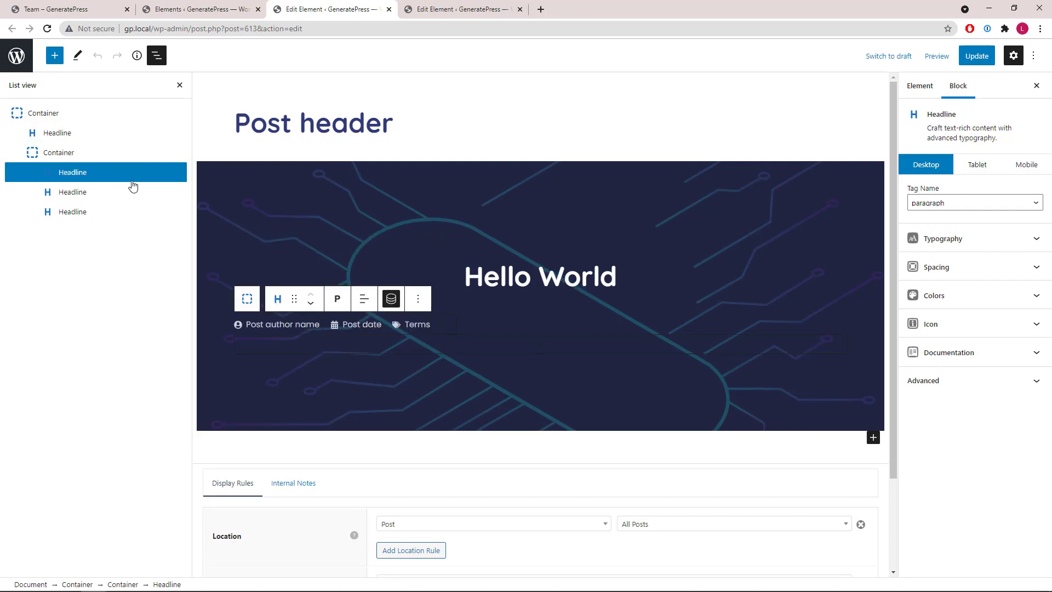
pyautogui.click(391, 301)
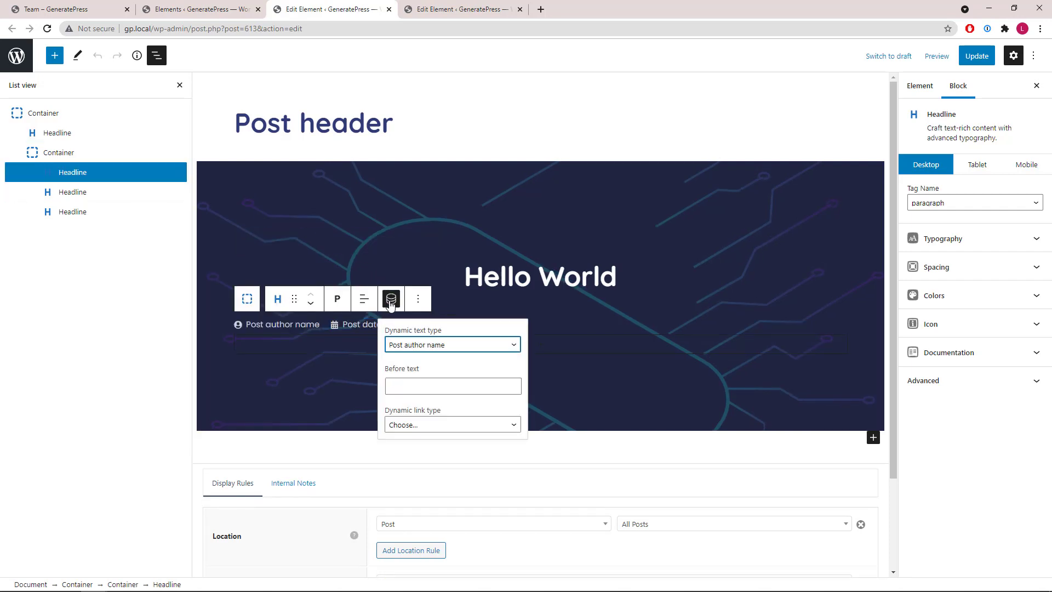
pyautogui.click(391, 302)
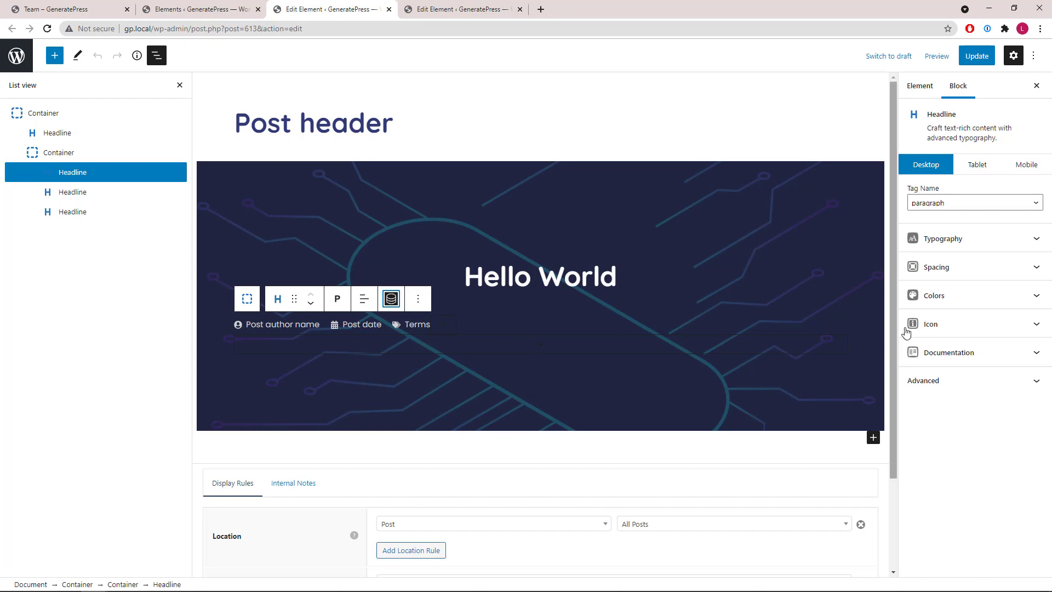
pyautogui.click(987, 324)
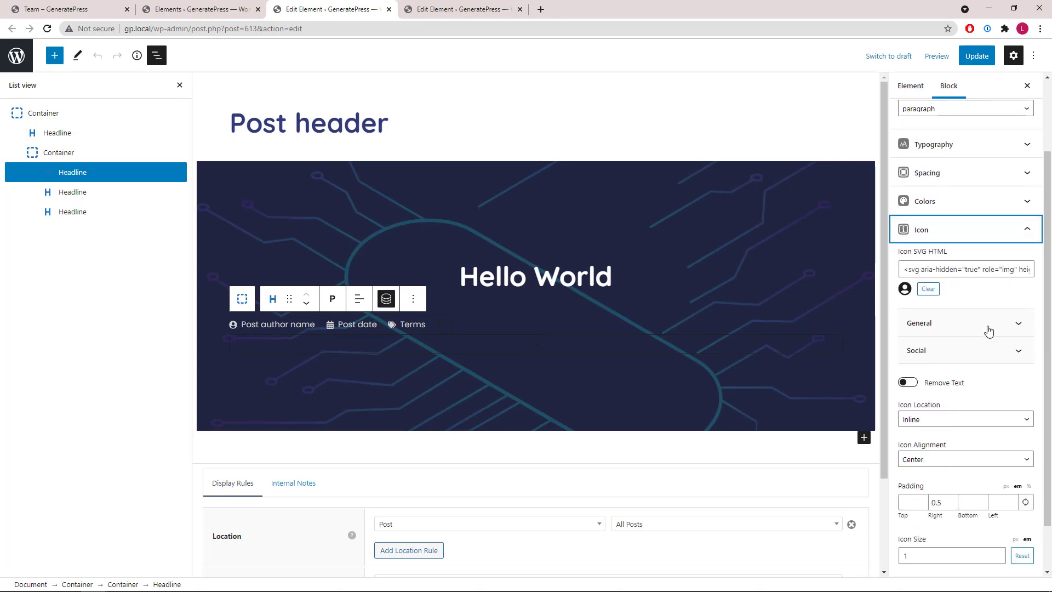
pyautogui.click(1003, 232)
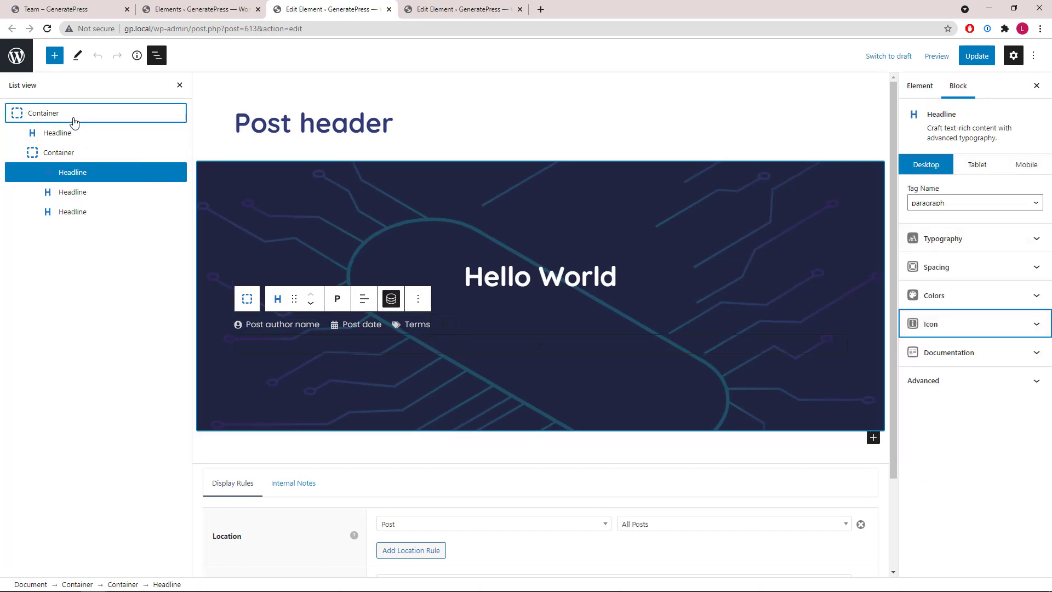
pyautogui.click(73, 115)
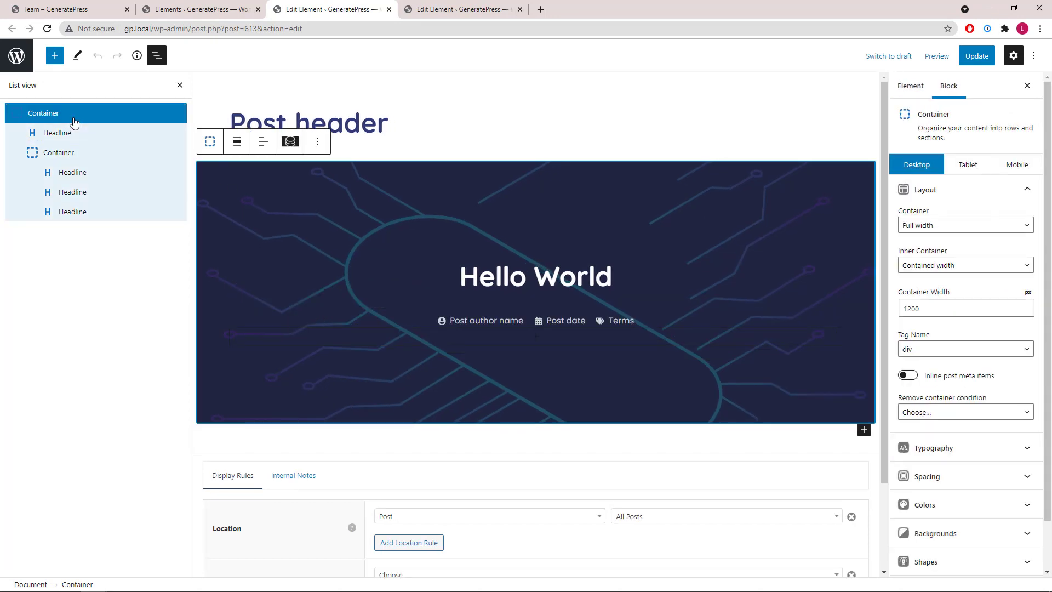
# Check the container's featured-image dynamic background and Backgrounds panel, then go to the front end
pyautogui.click(291, 146)
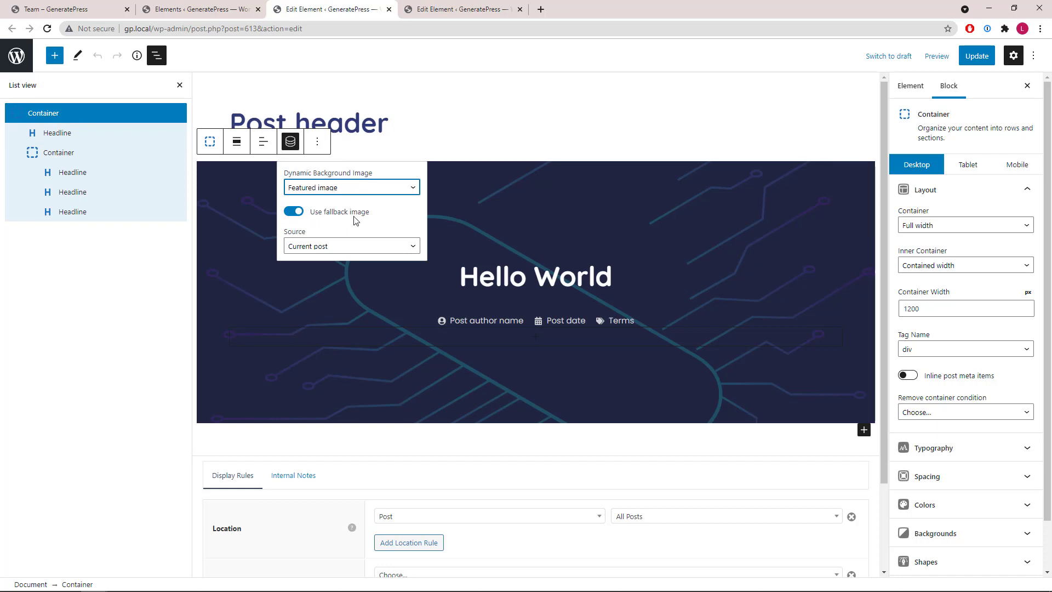
pyautogui.click(942, 199)
pyautogui.click(984, 306)
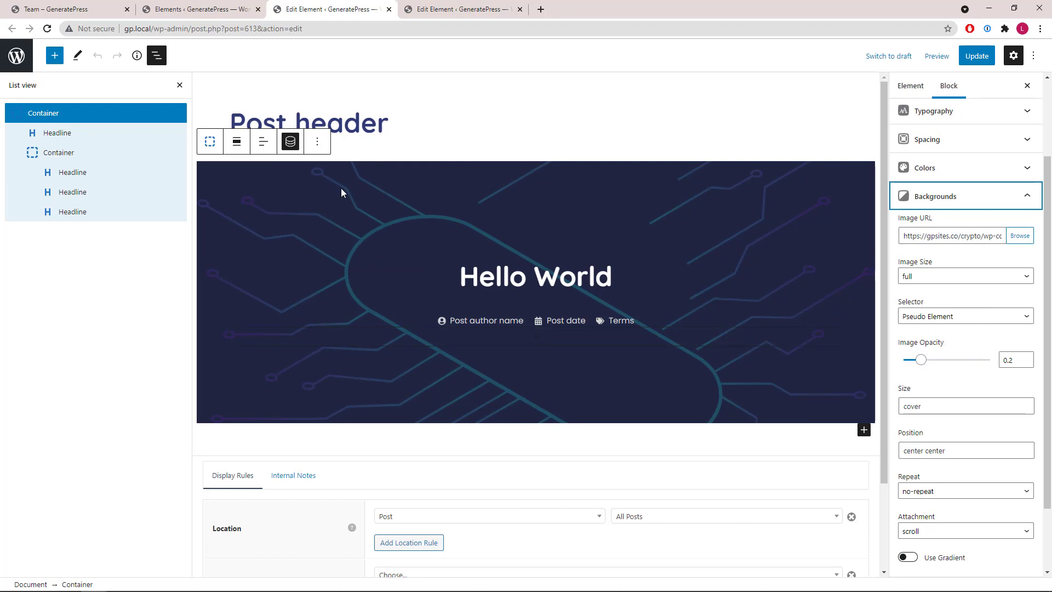
pyautogui.click(108, 17)
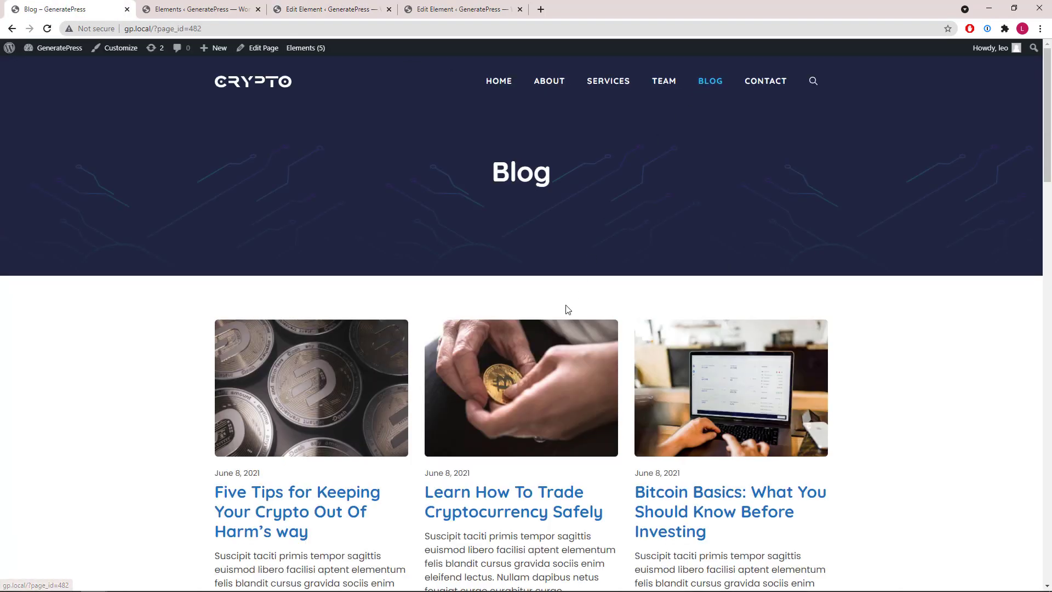
# Inspect the Learn How To Trade Cryptocurrency Safely post's title and meta header, then return to Post navigation
pyautogui.click(542, 362)
pyautogui.moveTo(235, 172); pyautogui.dragTo(772, 226)
pyautogui.click(772, 226)
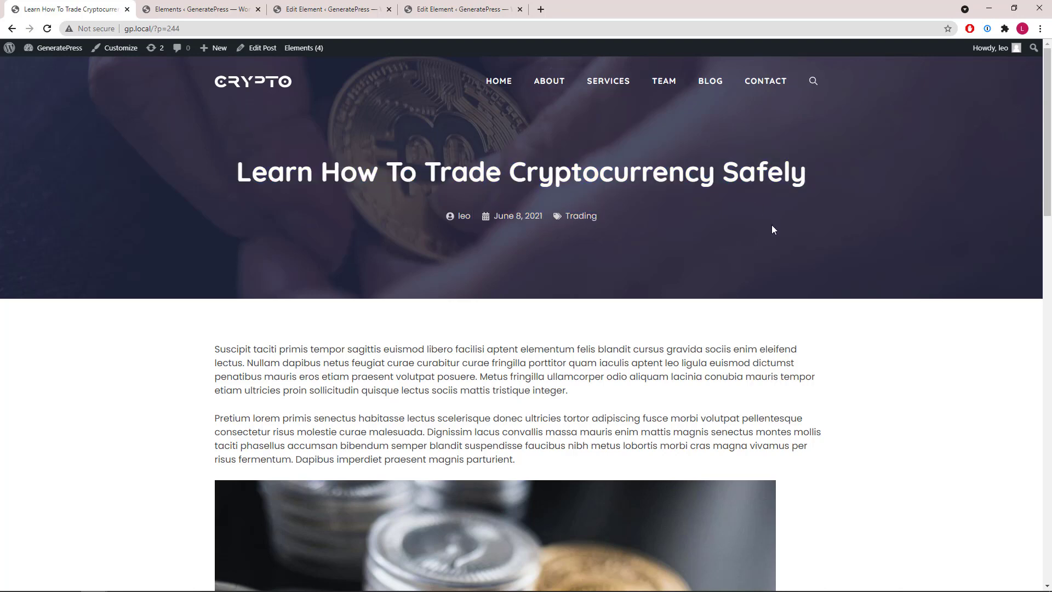
pyautogui.click(410, 11)
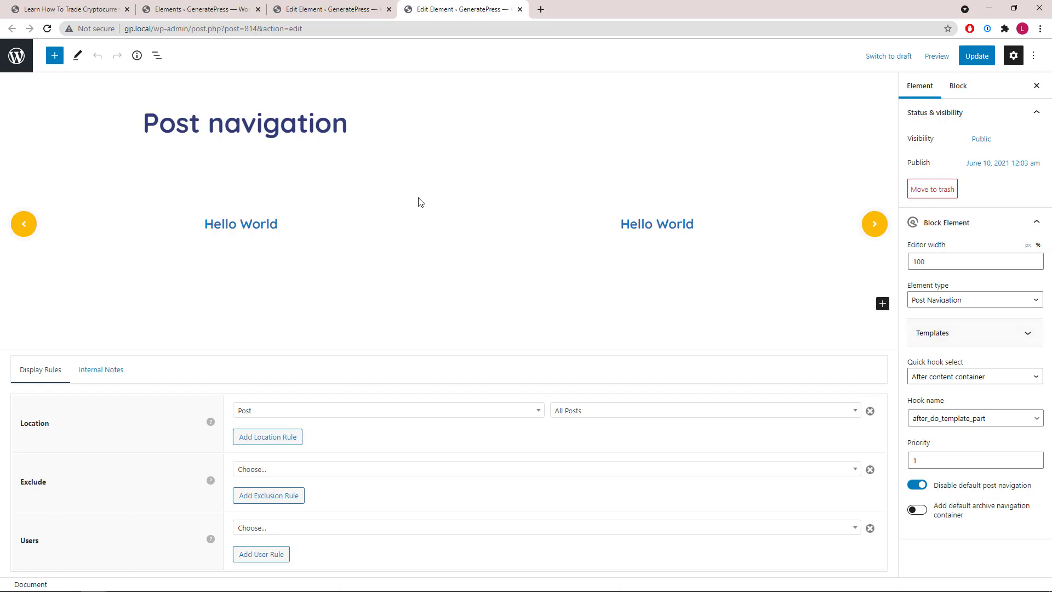
# Check the previous-post button's dynamic link and its container's featured-image background source
pyautogui.click(156, 55)
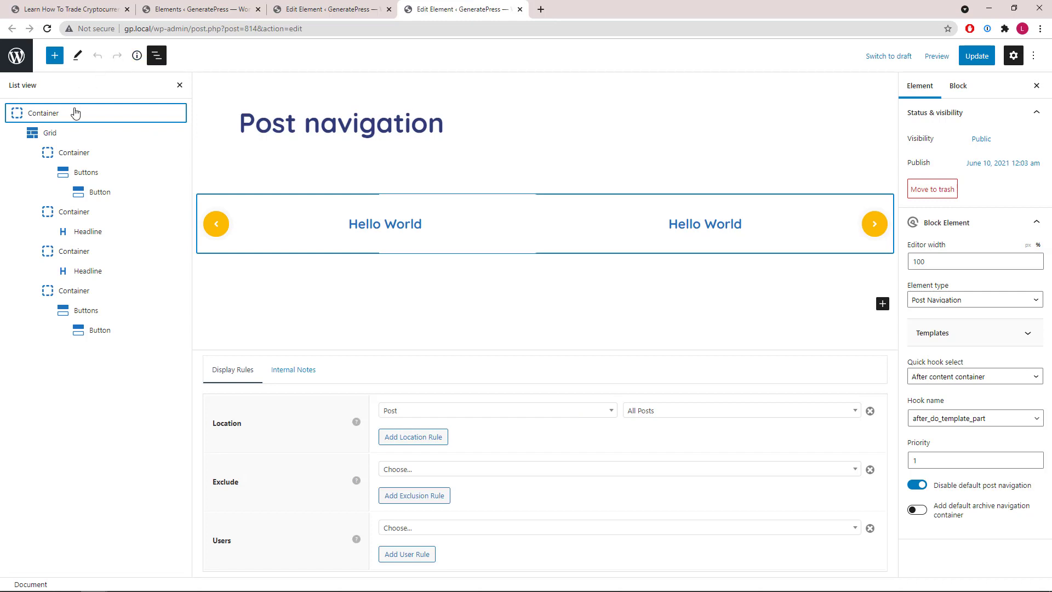
pyautogui.click(94, 192)
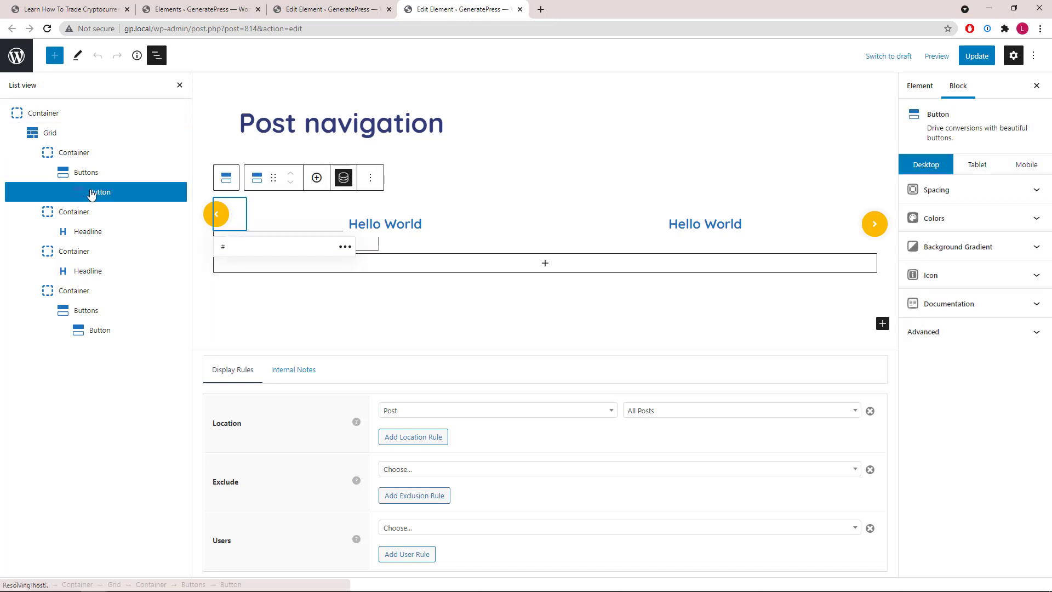
pyautogui.click(344, 178)
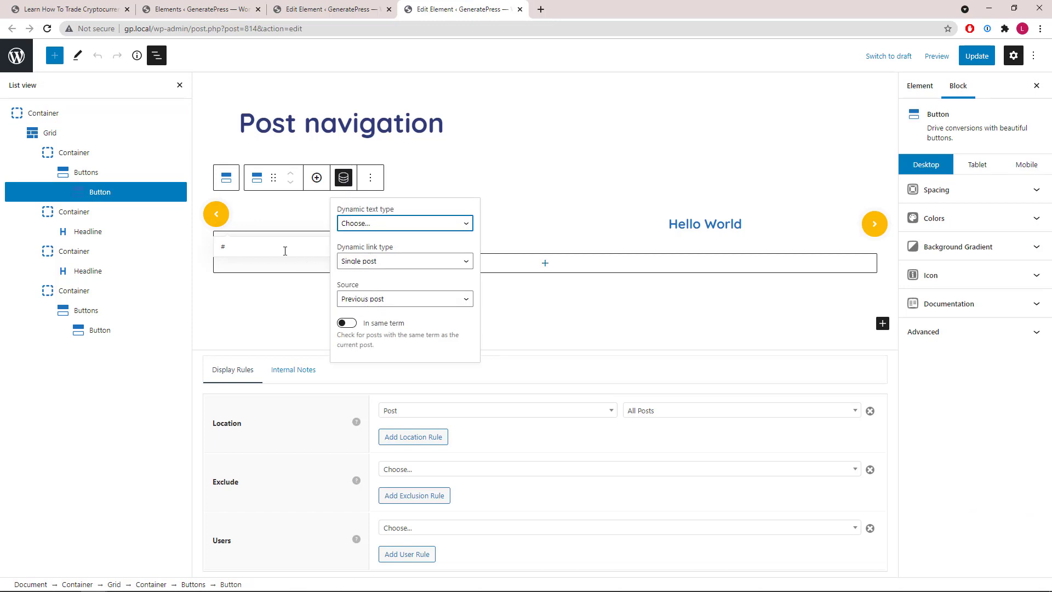
pyautogui.click(79, 153)
pyautogui.click(396, 181)
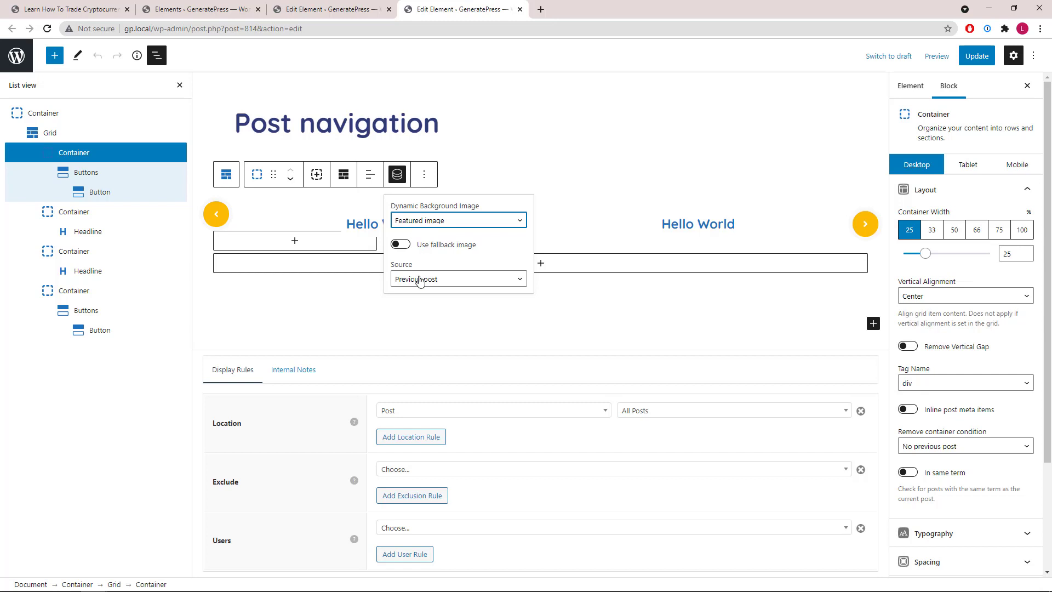
# Inspect the dynamic post-title sources of the left and right headlines
pyautogui.click(113, 231)
pyautogui.click(551, 191)
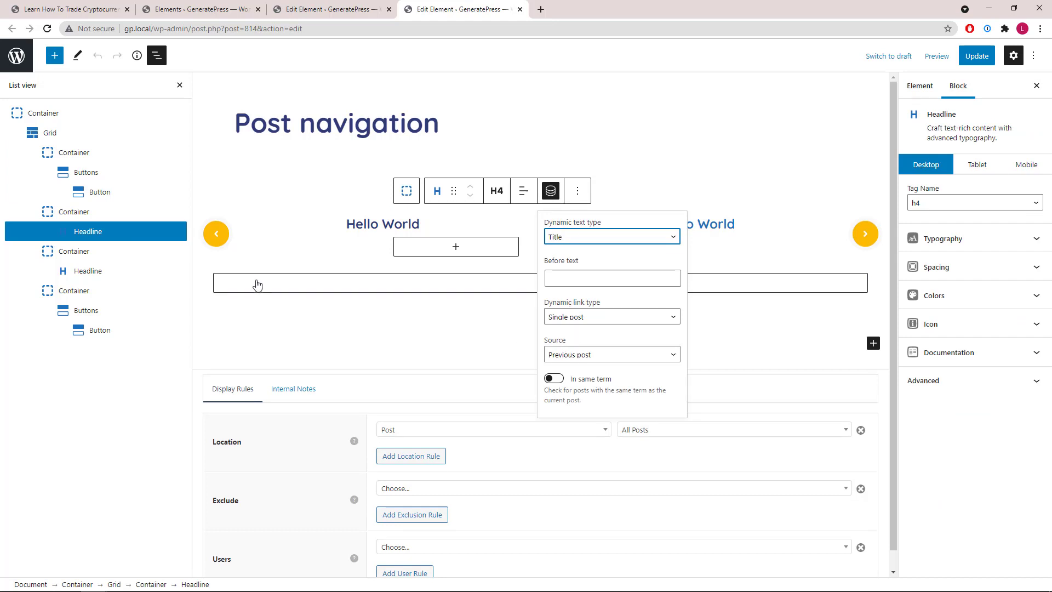
pyautogui.click(107, 271)
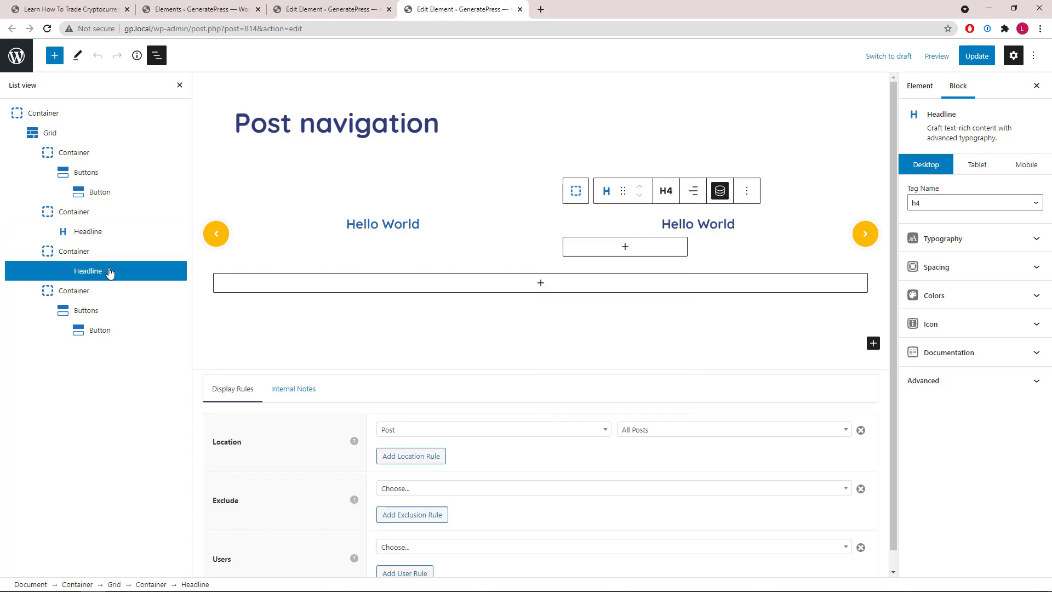
pyautogui.click(720, 192)
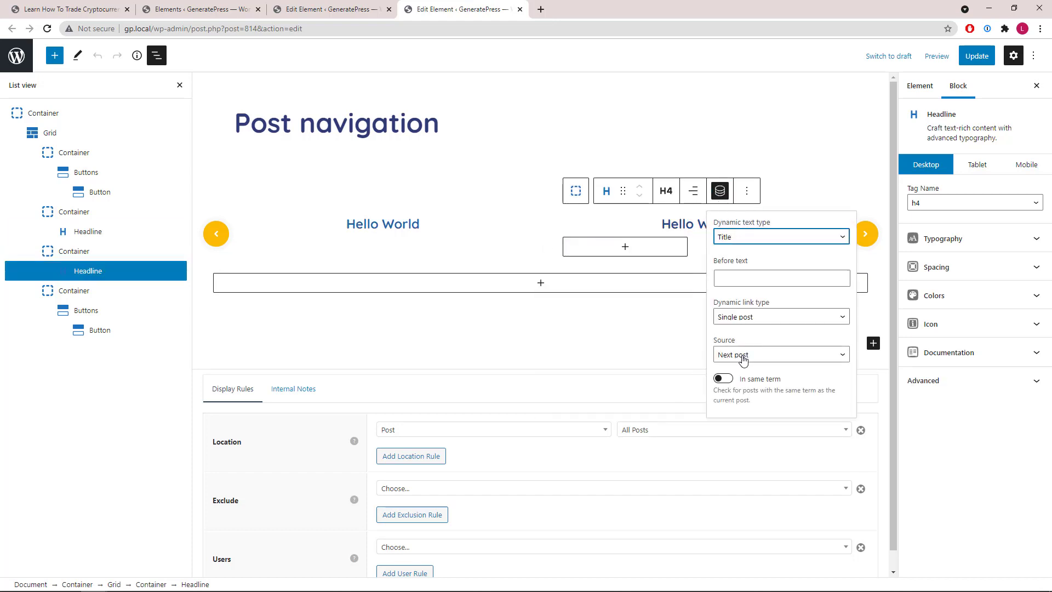
# Check the next-post button's dynamic link and its container's featured-image background source
pyautogui.click(129, 330)
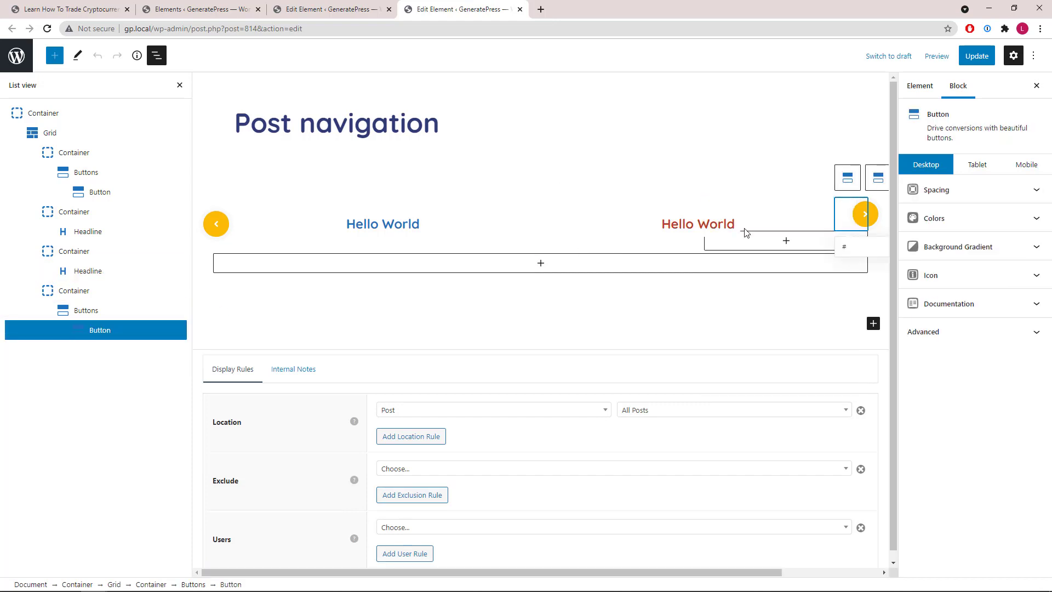
pyautogui.moveTo(776, 591)
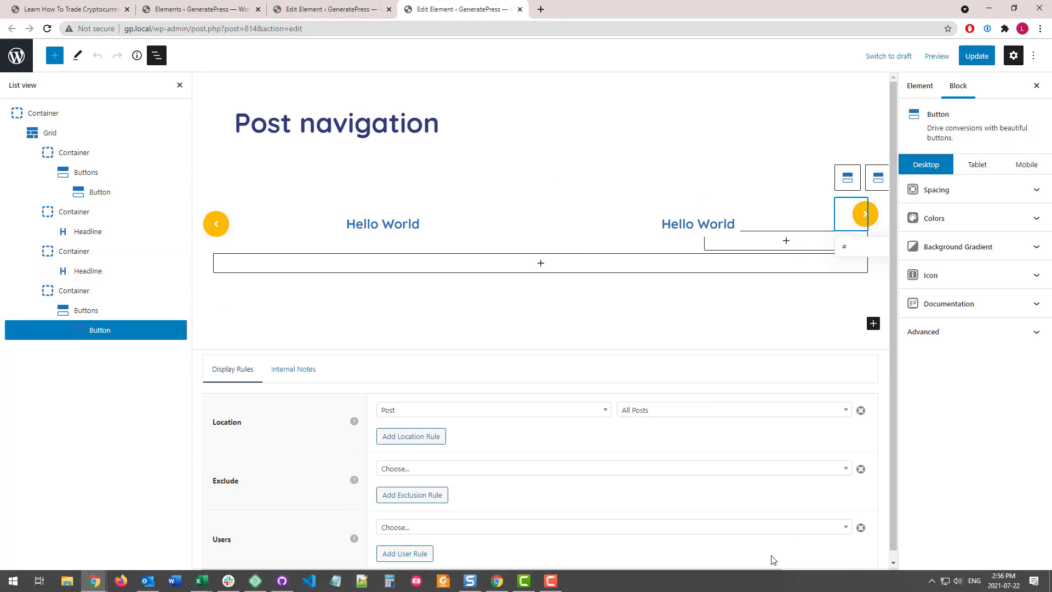
pyautogui.moveTo(775, 572); pyautogui.dragTo(871, 572)
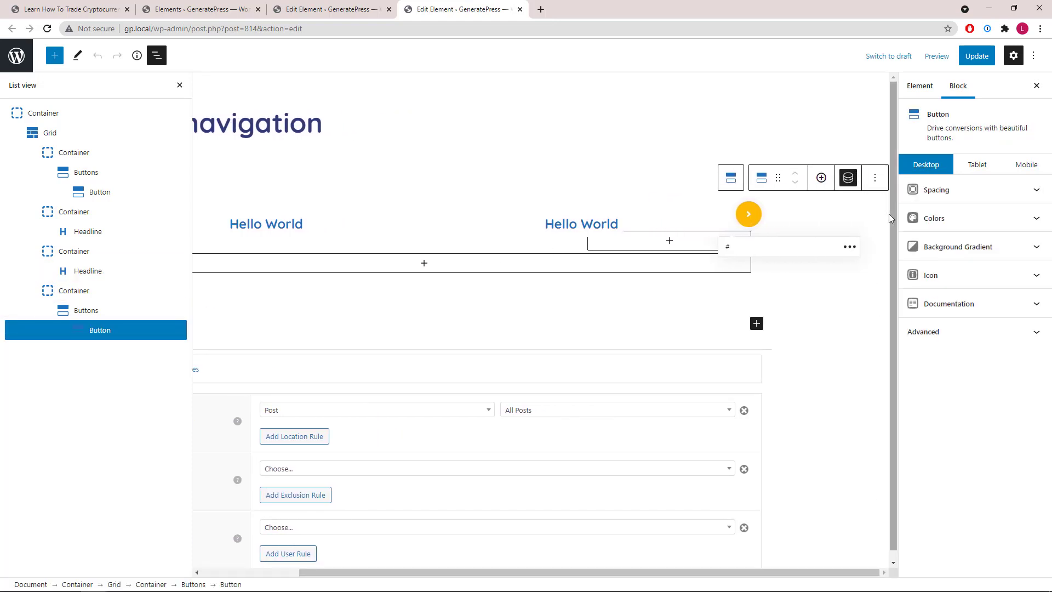
pyautogui.click(851, 177)
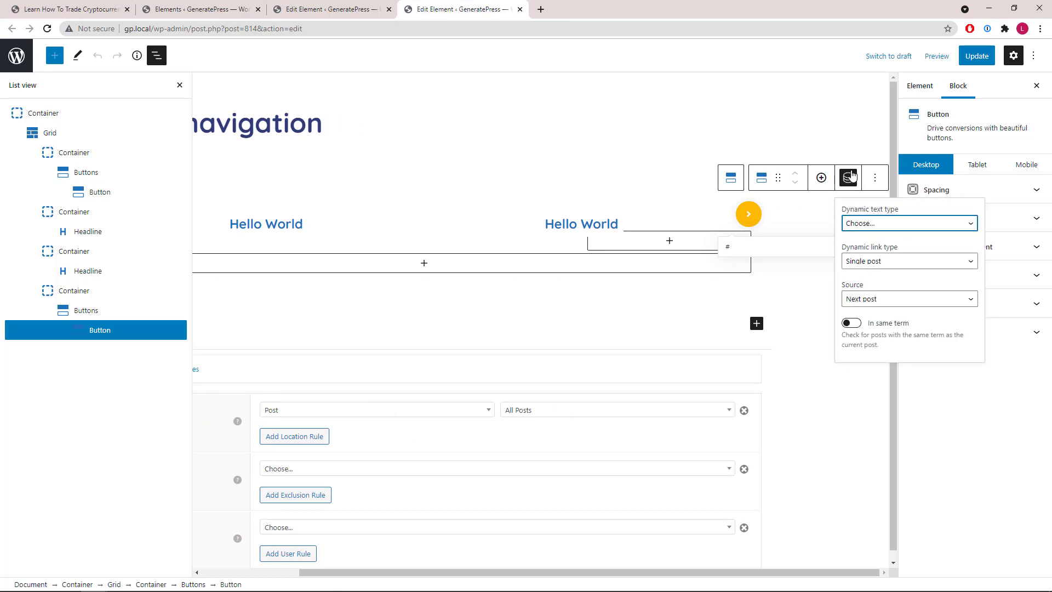
pyautogui.click(851, 177)
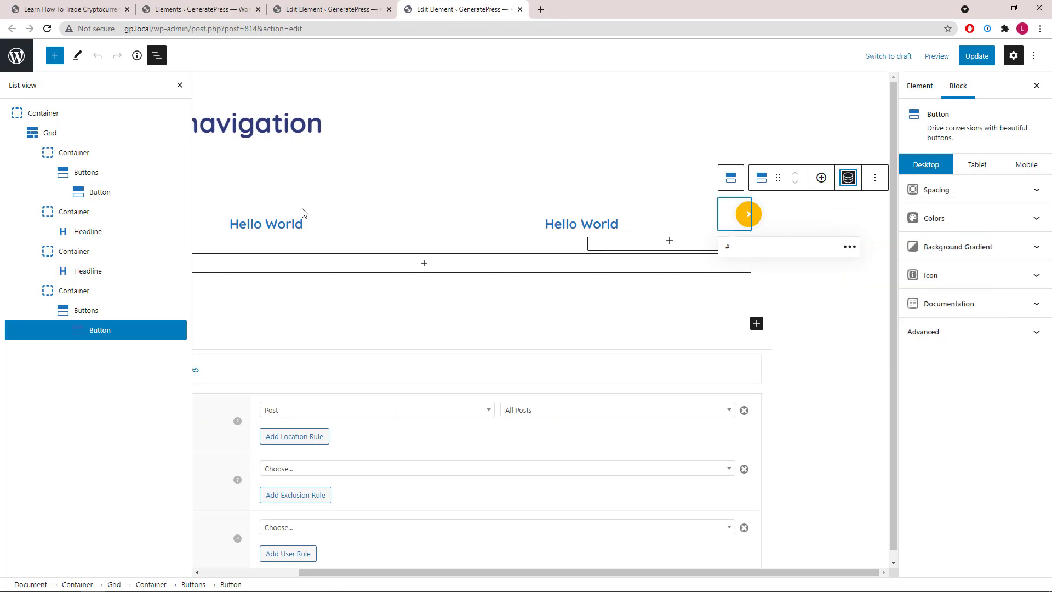
pyautogui.click(108, 292)
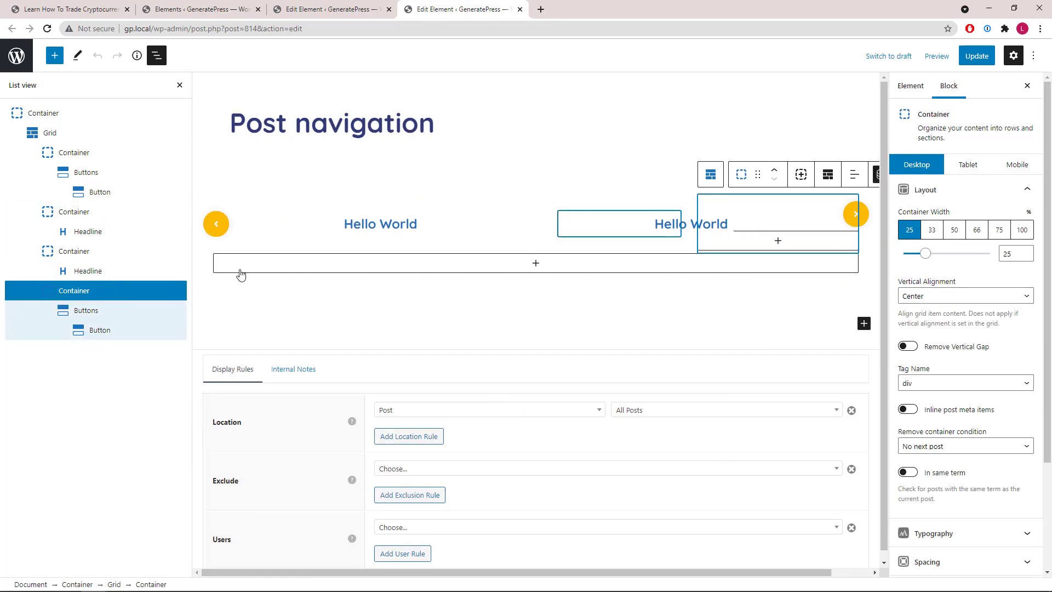
pyautogui.click(875, 176)
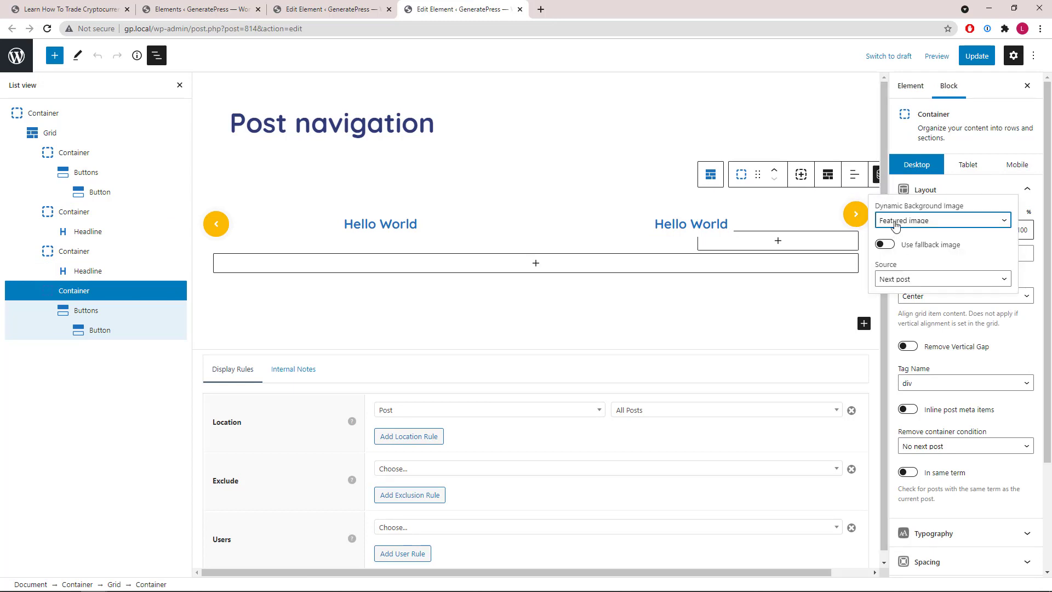